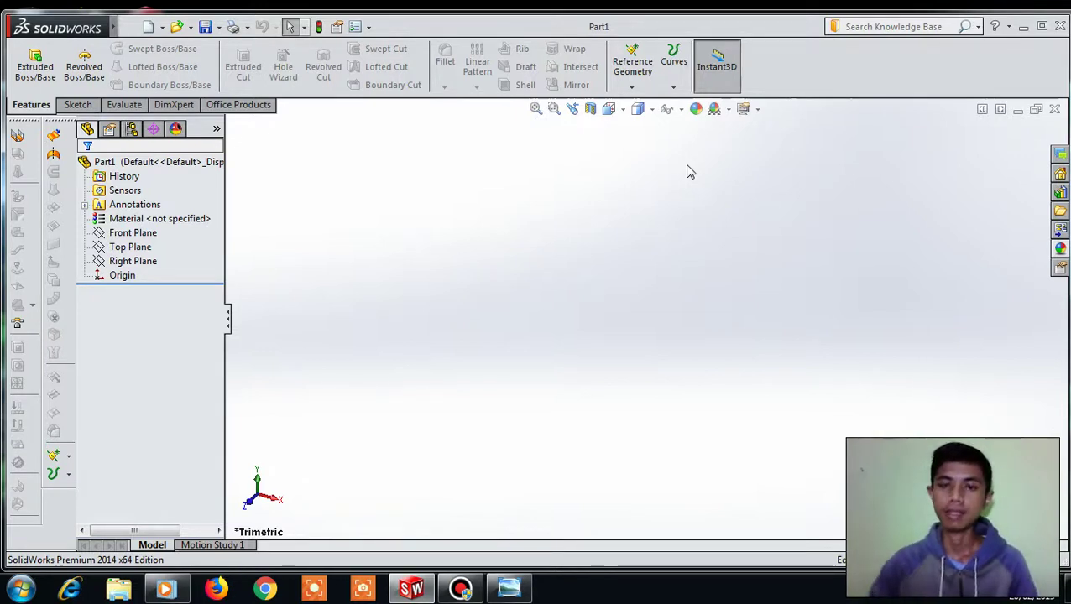
- Glance at the 23B reference drawing, then select Top Plane for the first sketch
click(508, 588)
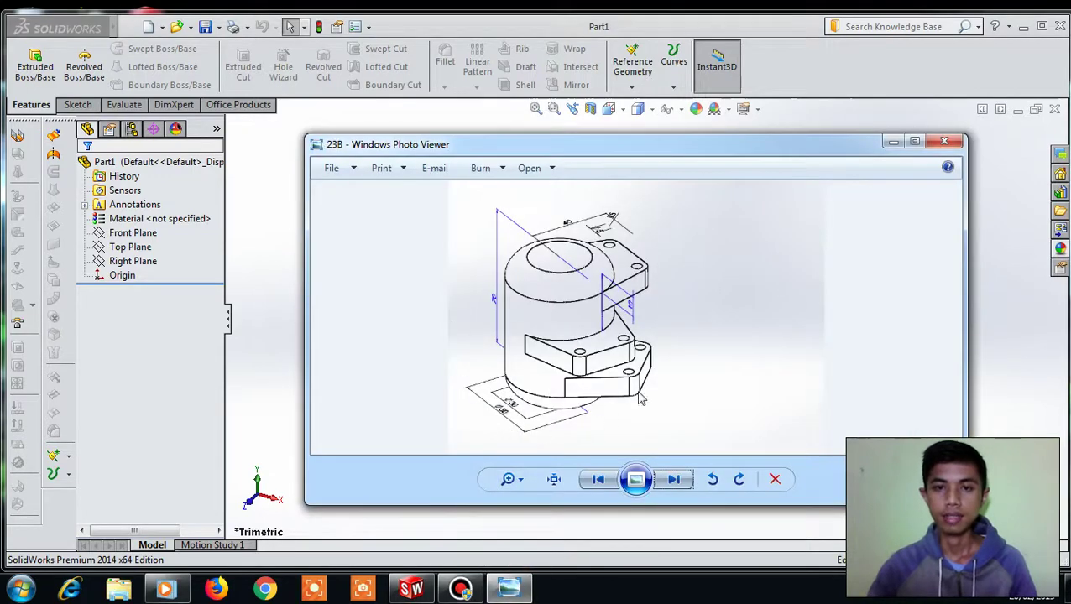
click(892, 144)
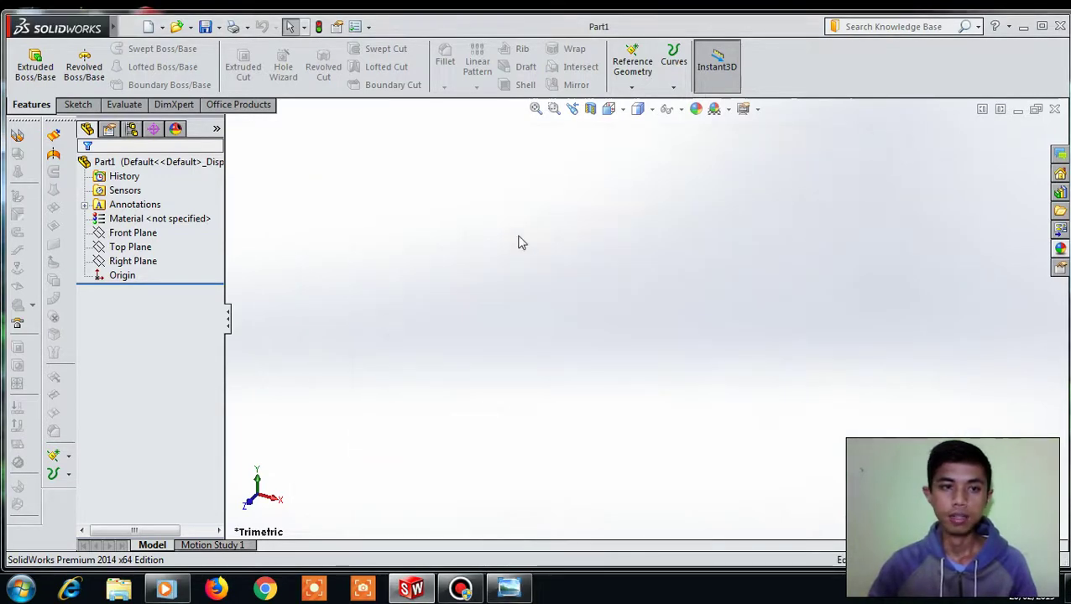
click(132, 247)
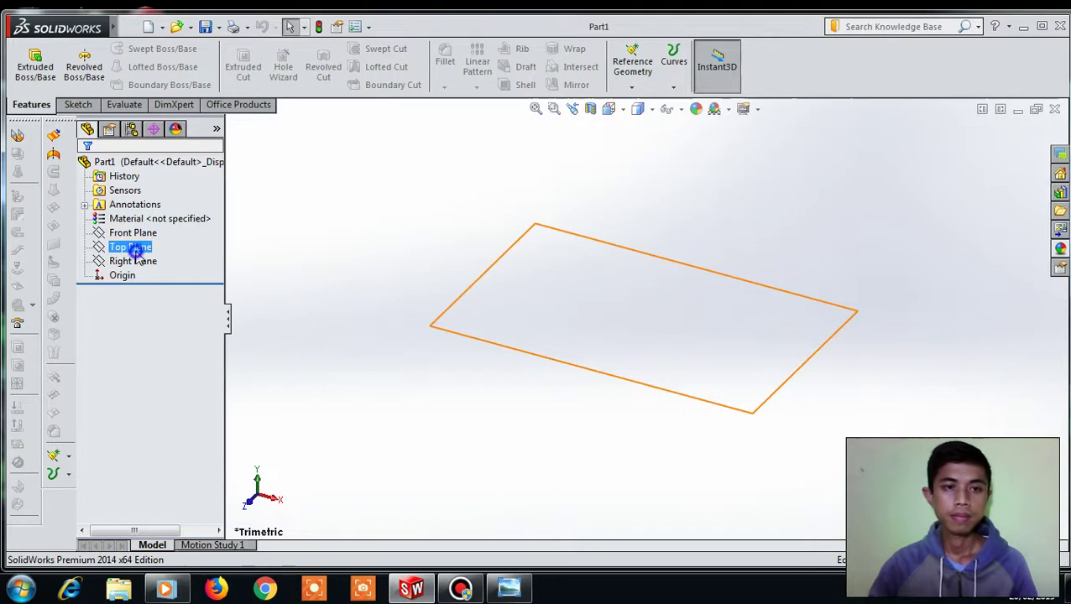
- Start a sketch on Top Plane and draw two concentric circles centred on the origin
right_click(135, 252)
click(143, 229)
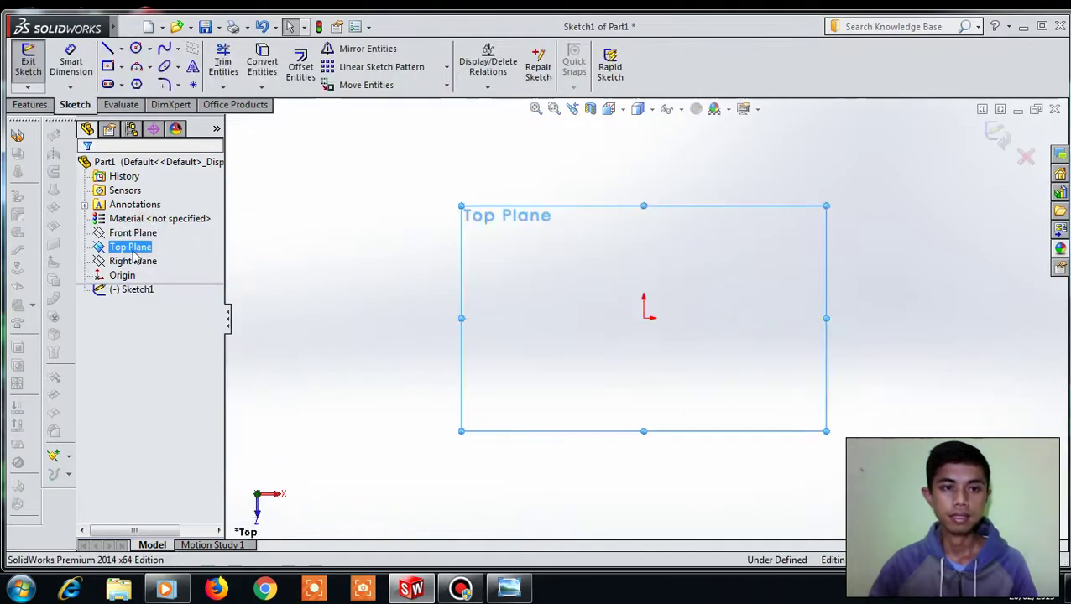
right_click(135, 254)
click(325, 145)
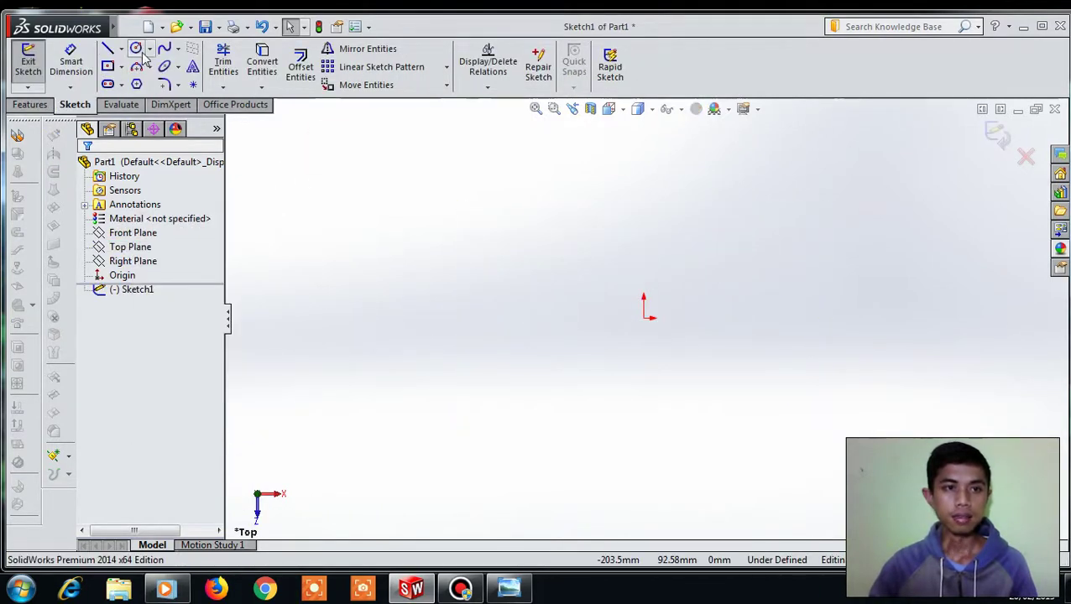
click(136, 49)
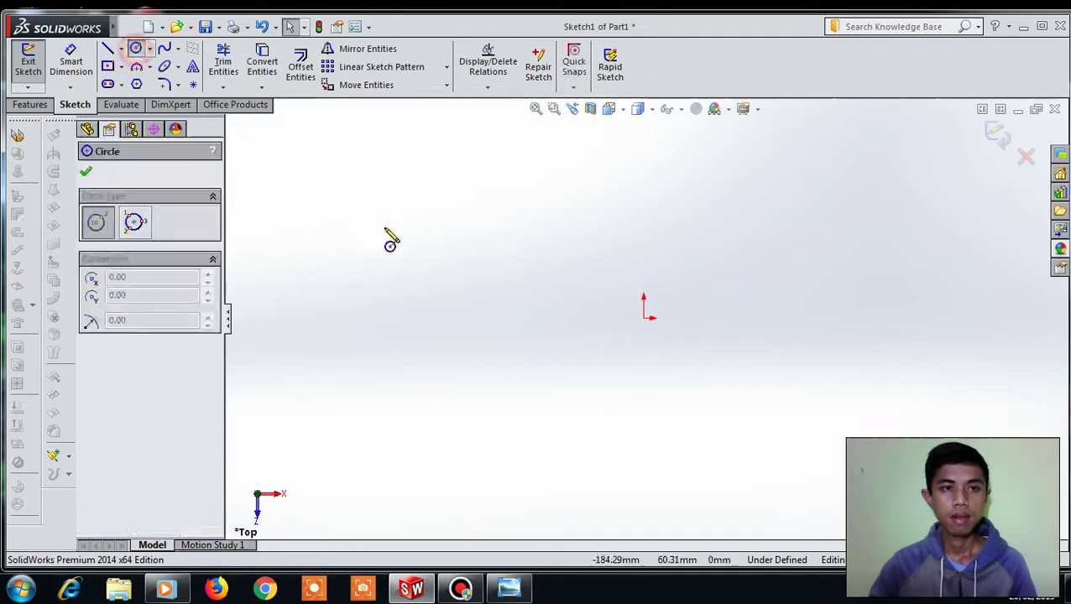
click(644, 317)
click(651, 394)
click(644, 318)
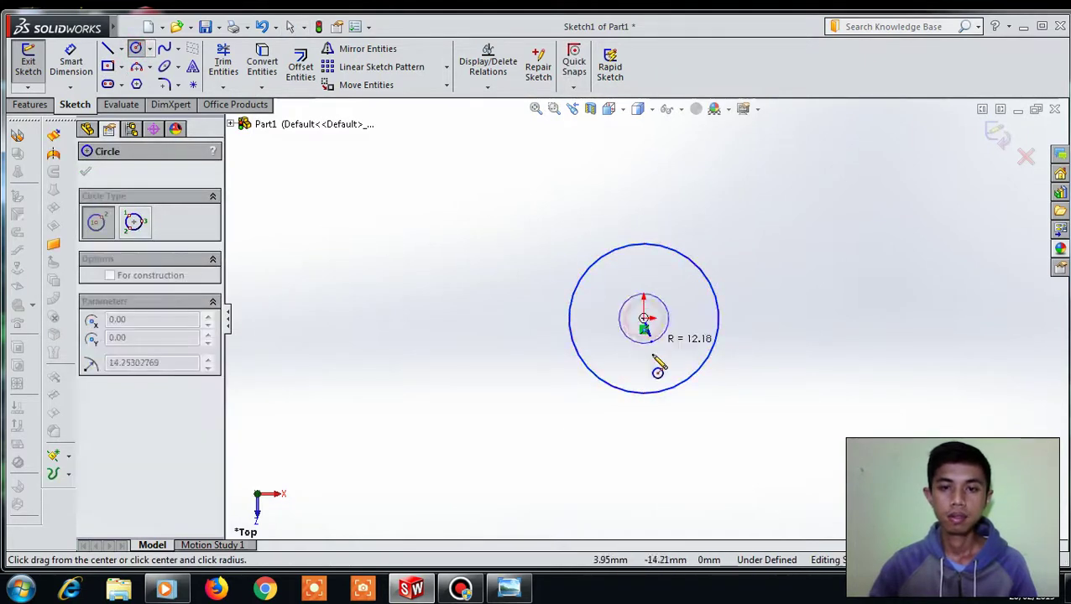
click(652, 373)
click(88, 173)
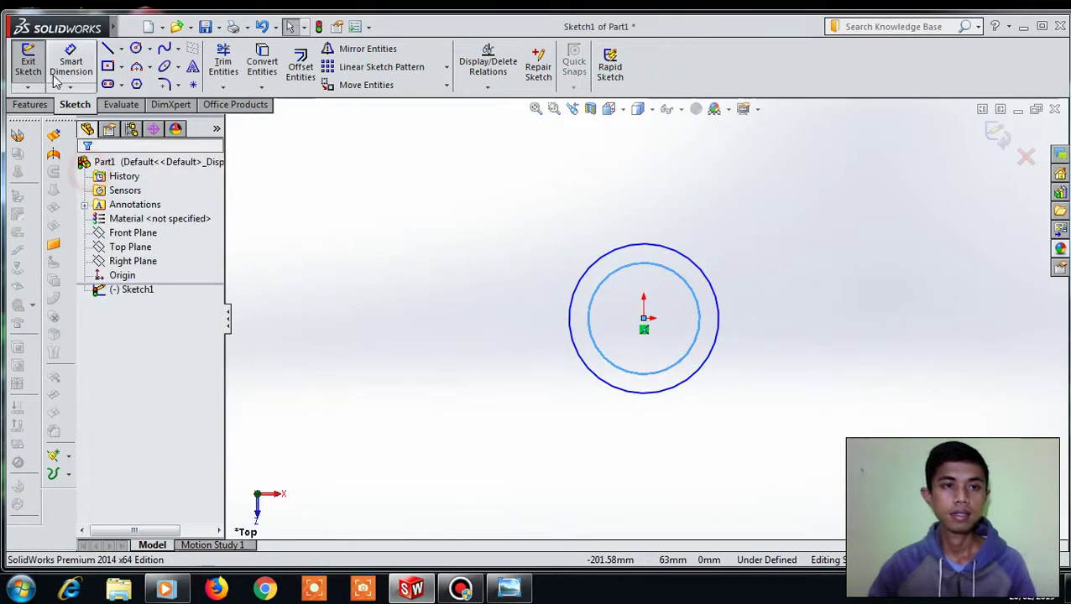
- Check the reference drawing, then dimension the outer circle Ø50 and the inner circle Ø30
click(508, 588)
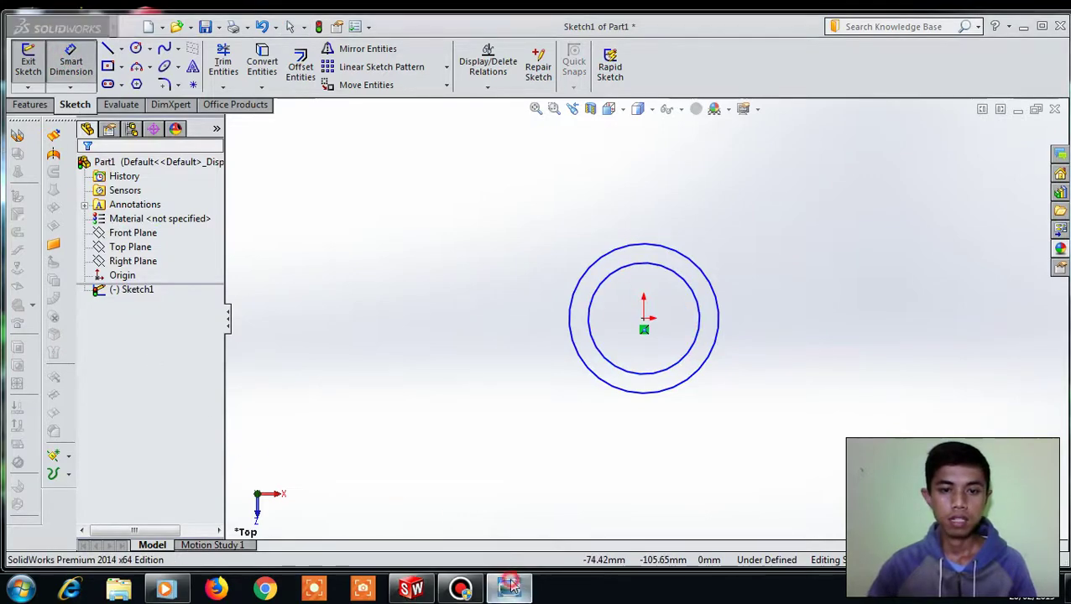
scroll(503, 414, up, 2)
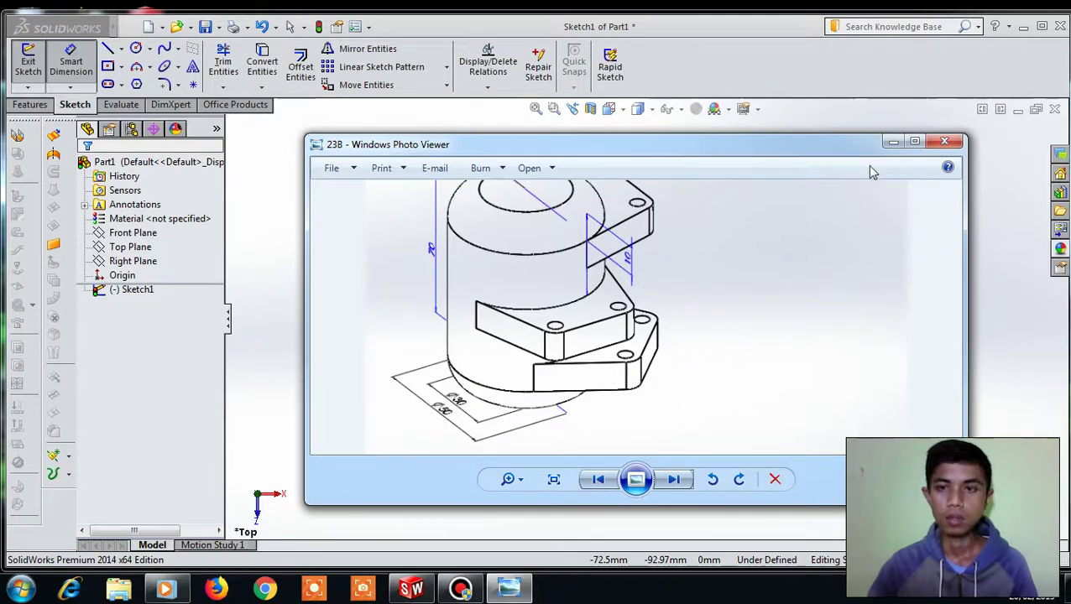
click(892, 141)
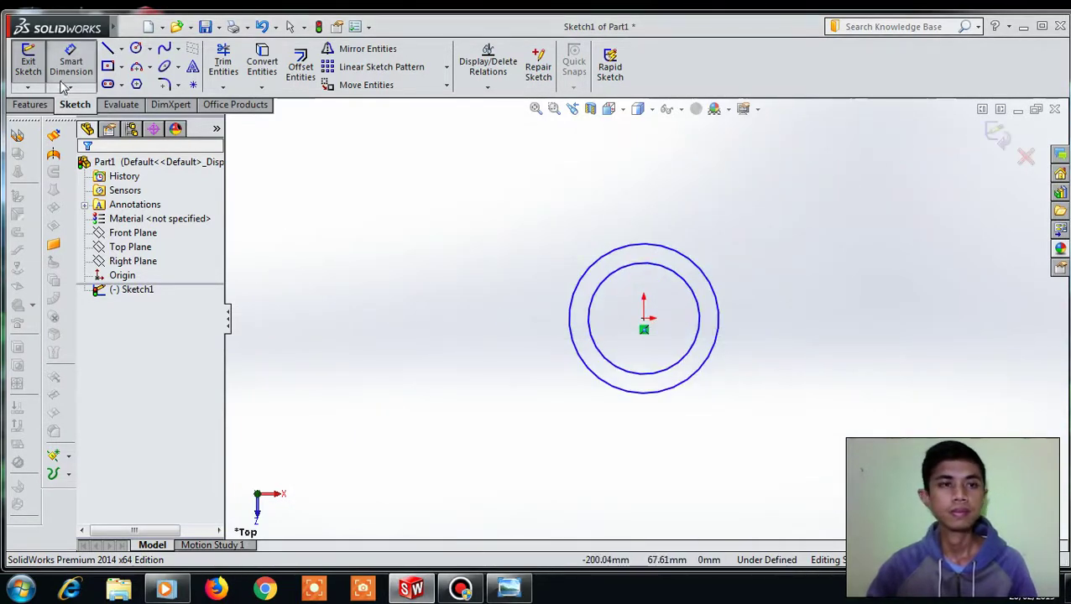
click(688, 390)
click(651, 453)
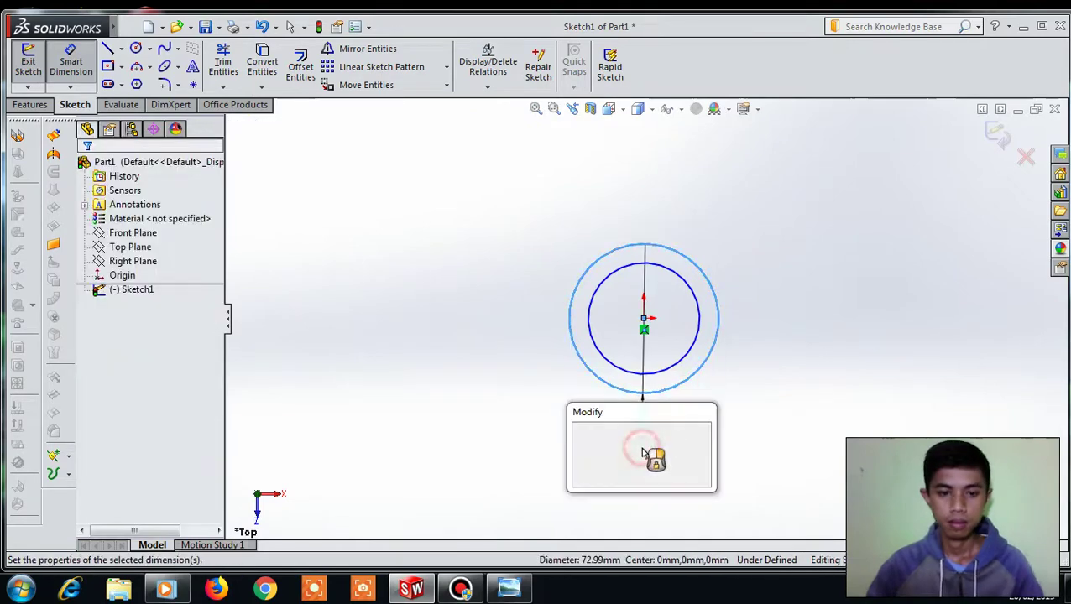
text(50)
click(580, 433)
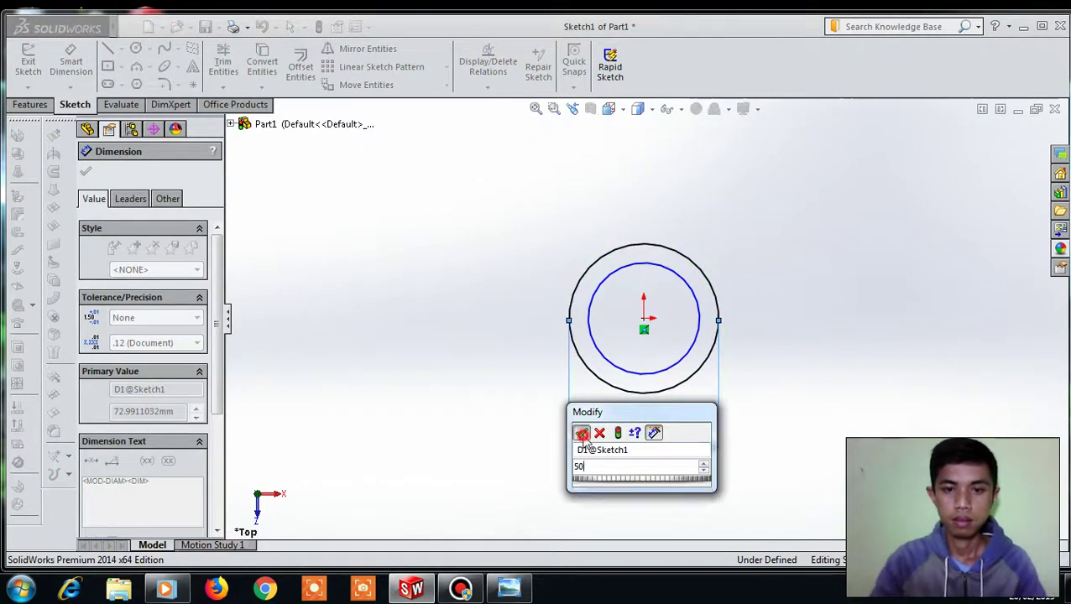
click(646, 375)
click(491, 340)
text(30)
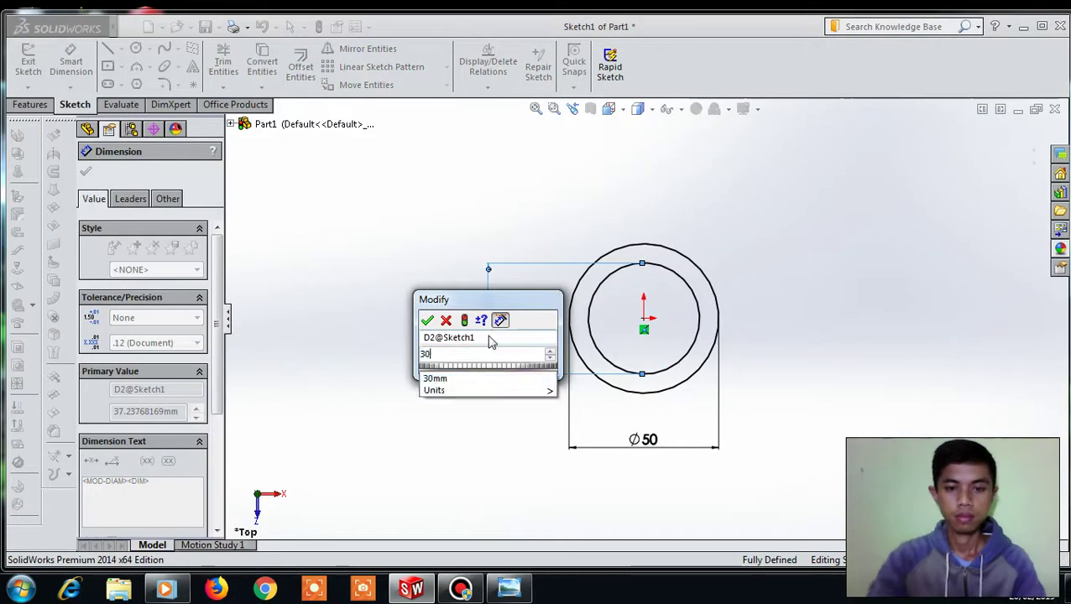
click(428, 324)
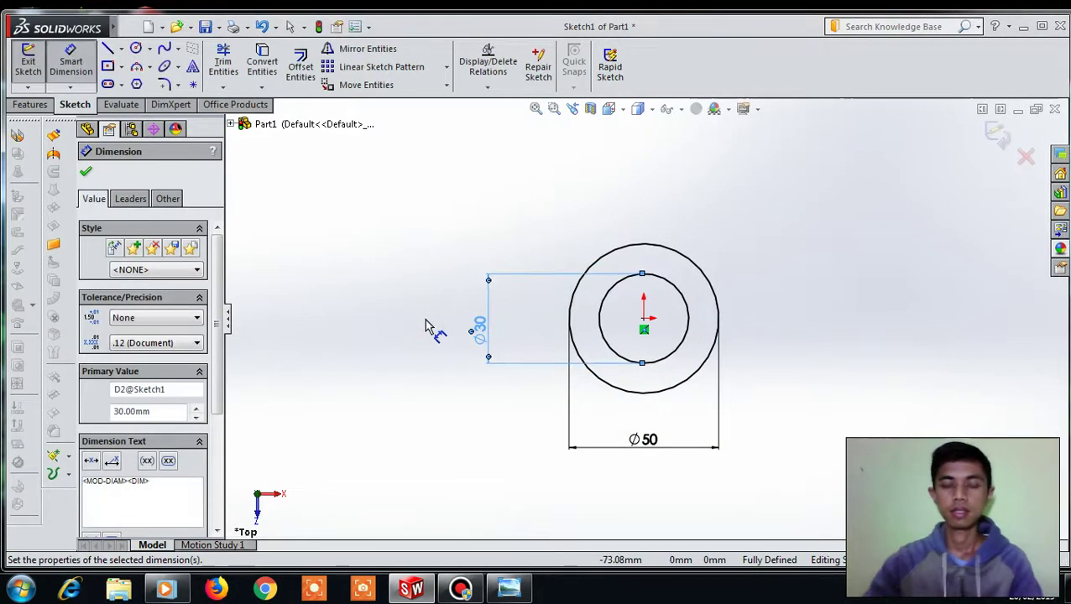
click(85, 175)
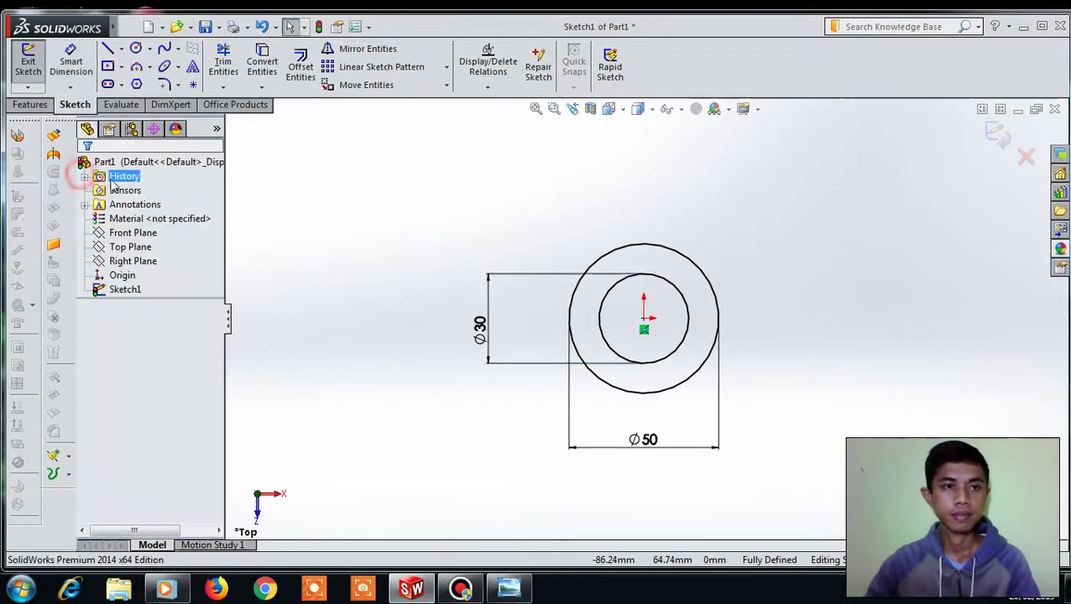
- Extrude the ring sketch with Extruded Boss/Base to a depth of 70 mm
click(34, 109)
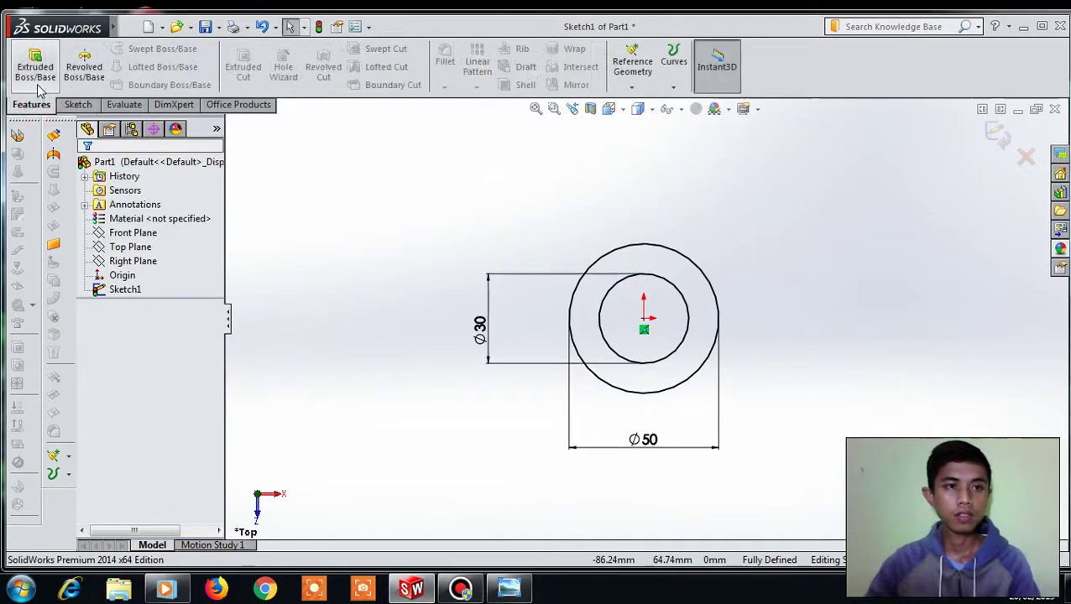
click(36, 66)
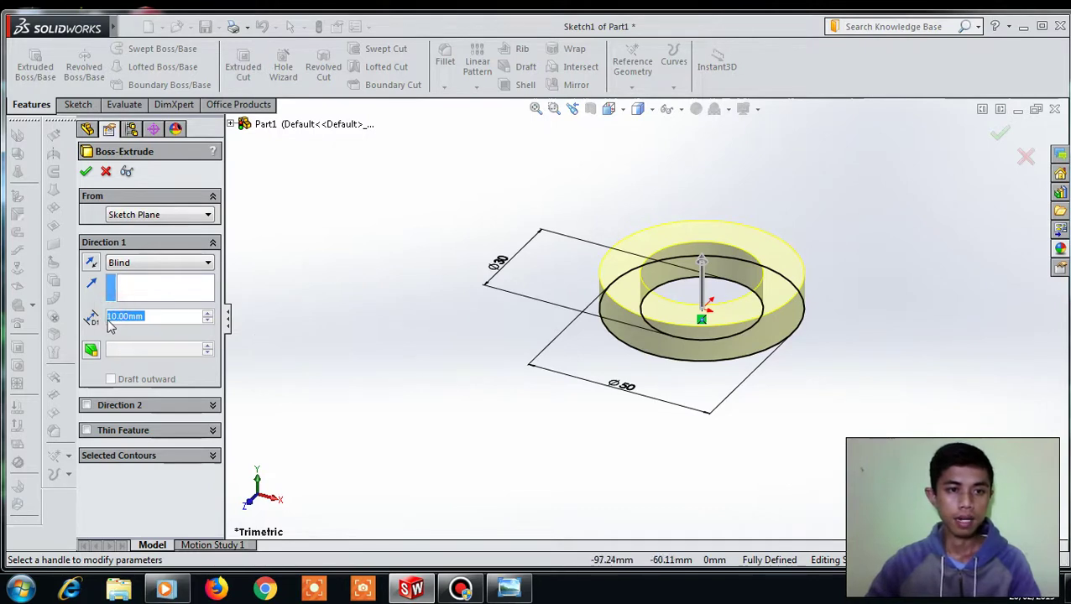
right_click(111, 319)
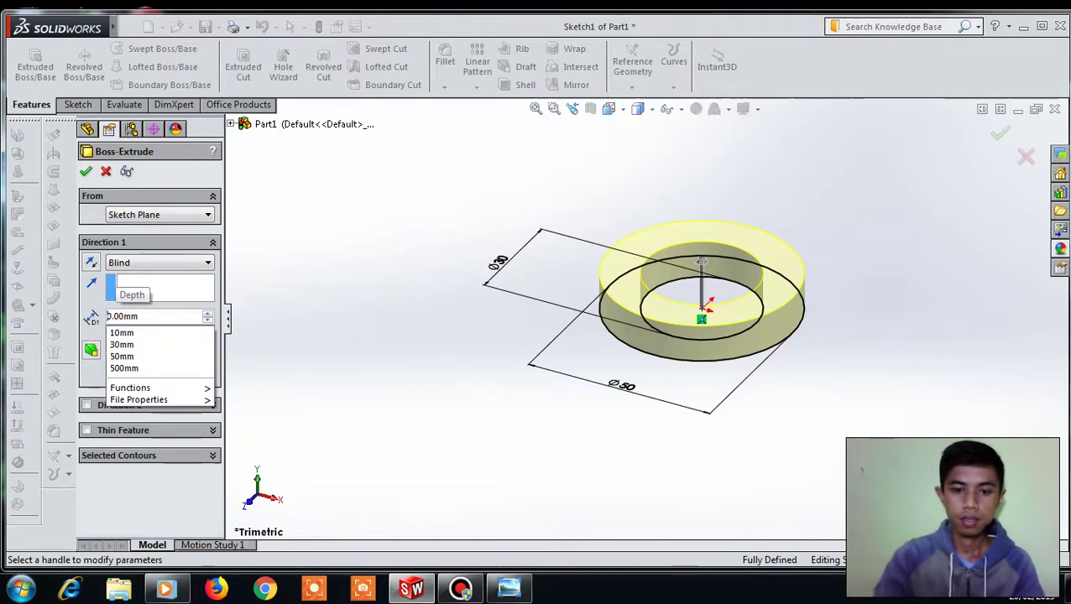
key(Escape)
text(70)
click(520, 594)
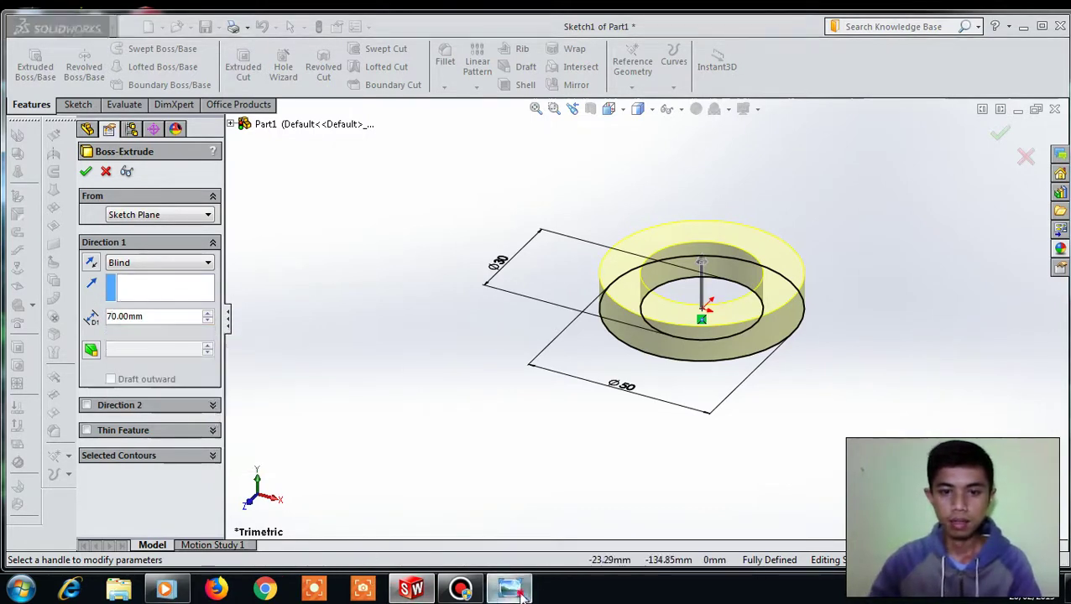
drag(456, 298, 462, 359)
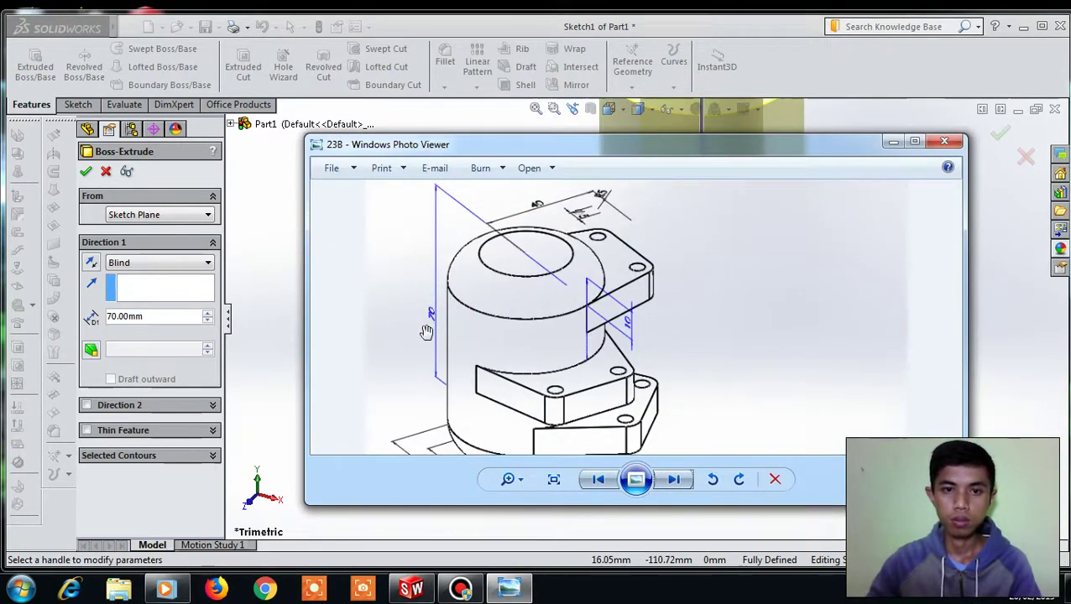
click(893, 142)
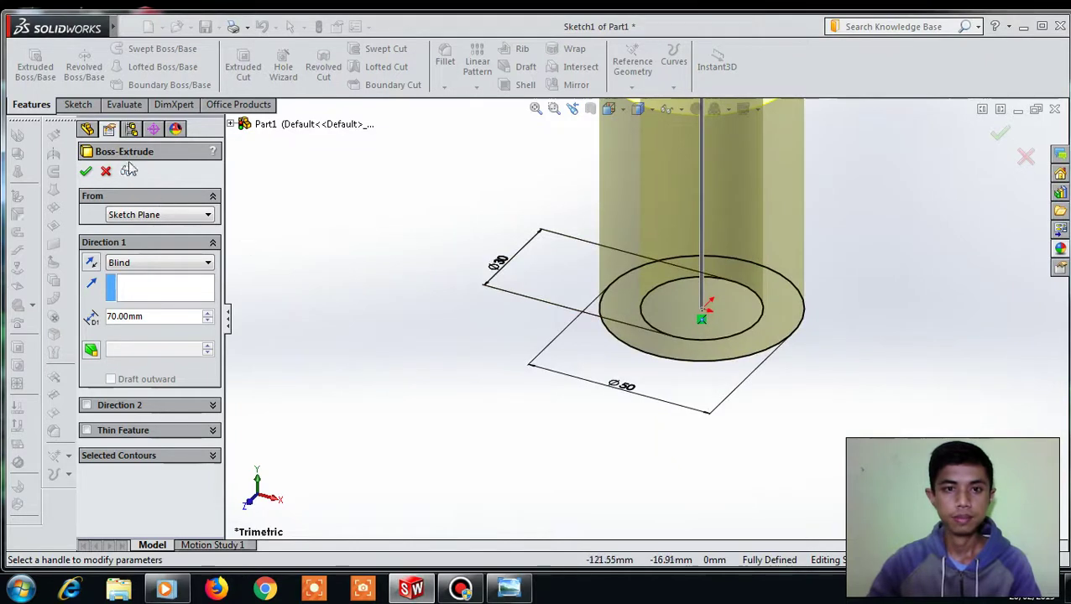
click(85, 171)
click(431, 201)
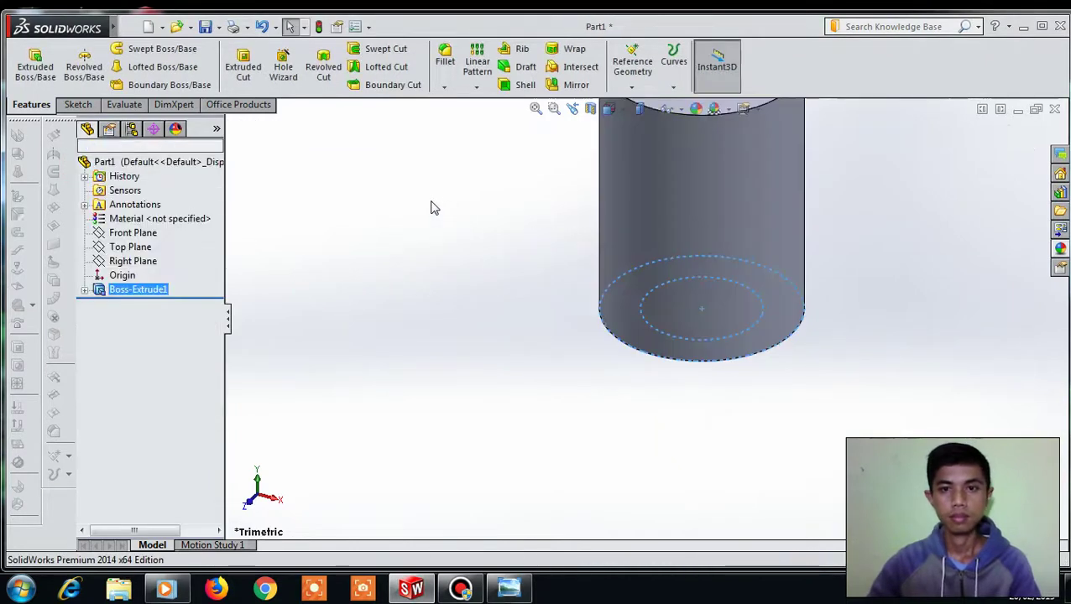
- Select the cylinder's top ring face, view it Normal To, and open Sketch3 on it
scroll(588, 344, up, 3)
scroll(697, 227, down, 2)
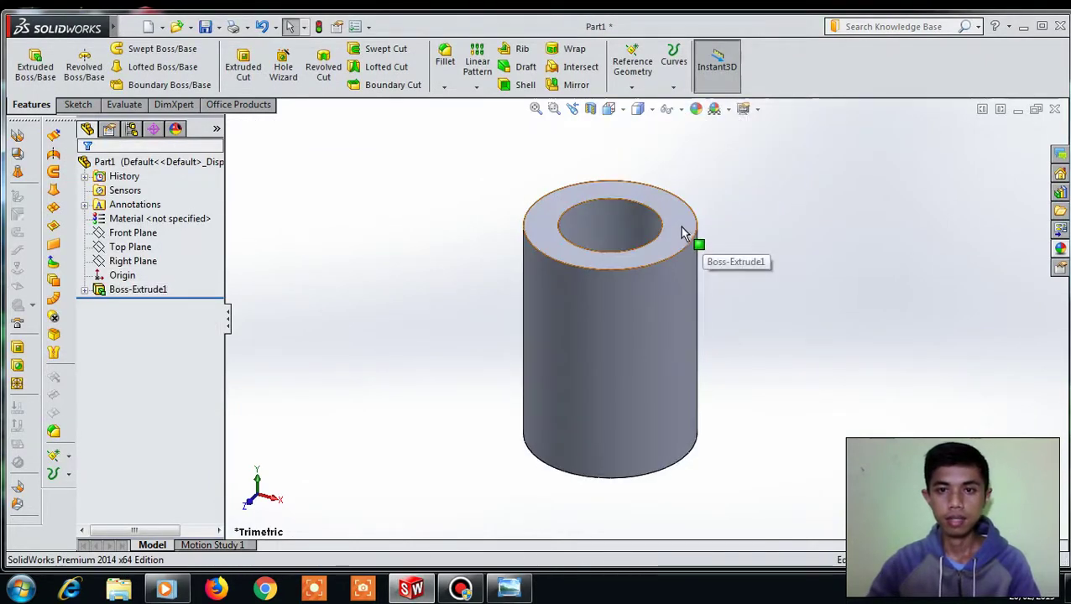
click(682, 231)
click(742, 175)
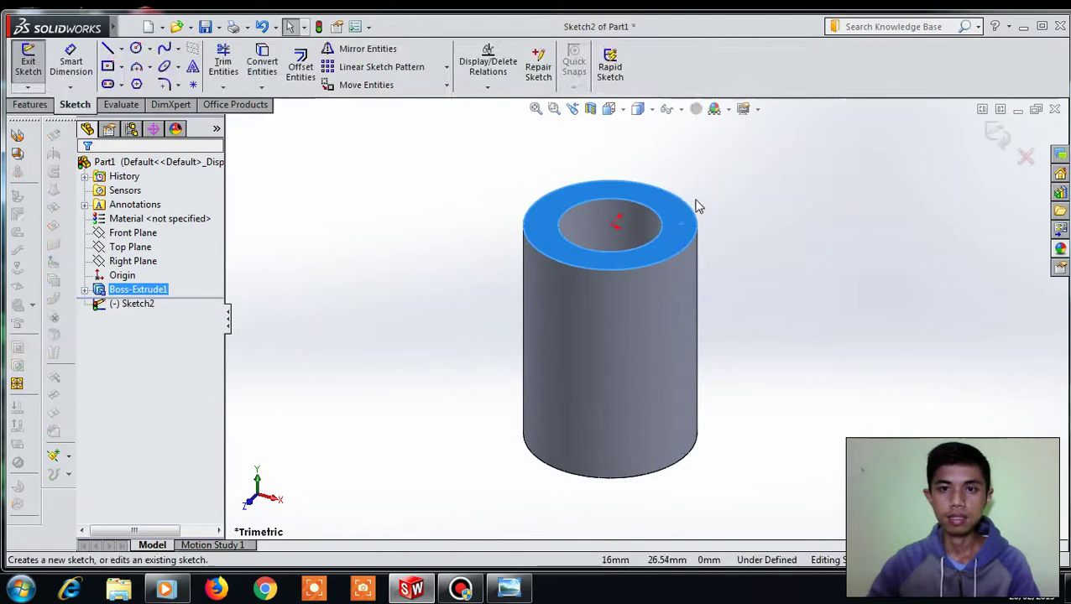
right_click(682, 220)
click(872, 174)
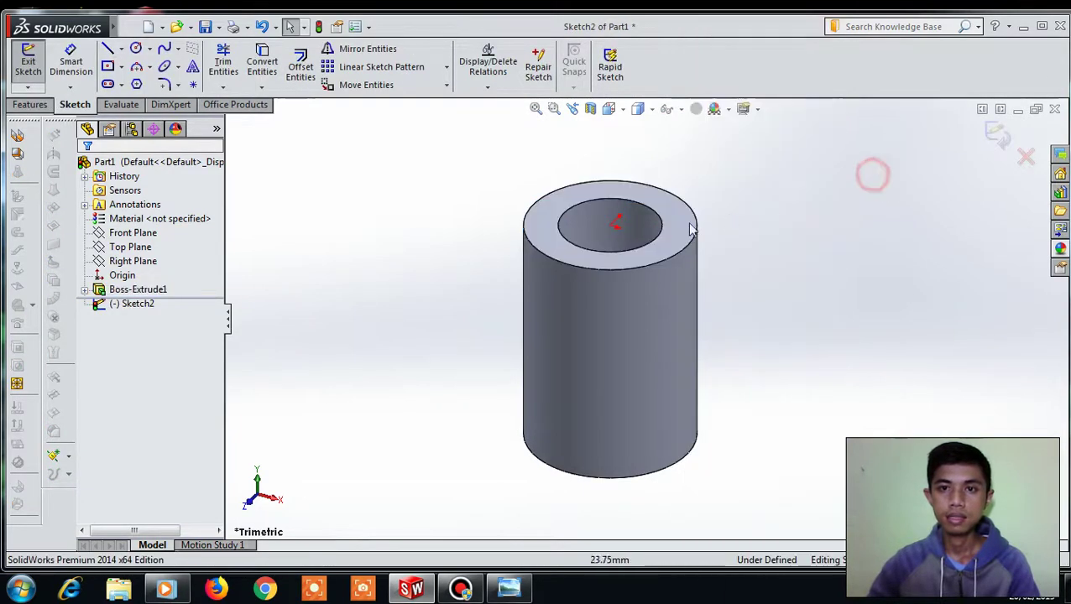
click(663, 226)
click(669, 234)
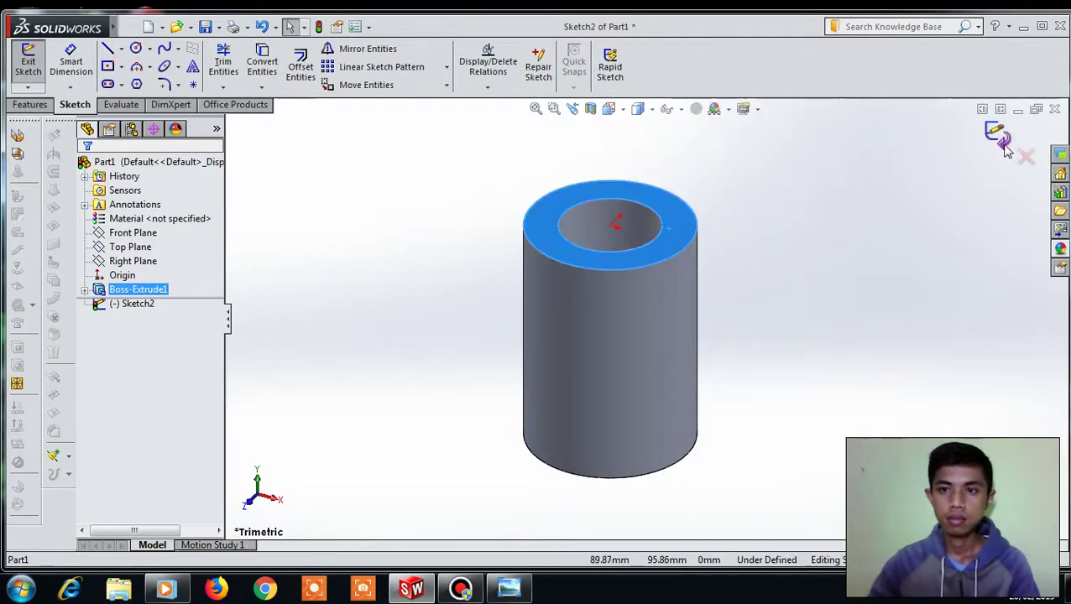
click(1004, 147)
click(684, 242)
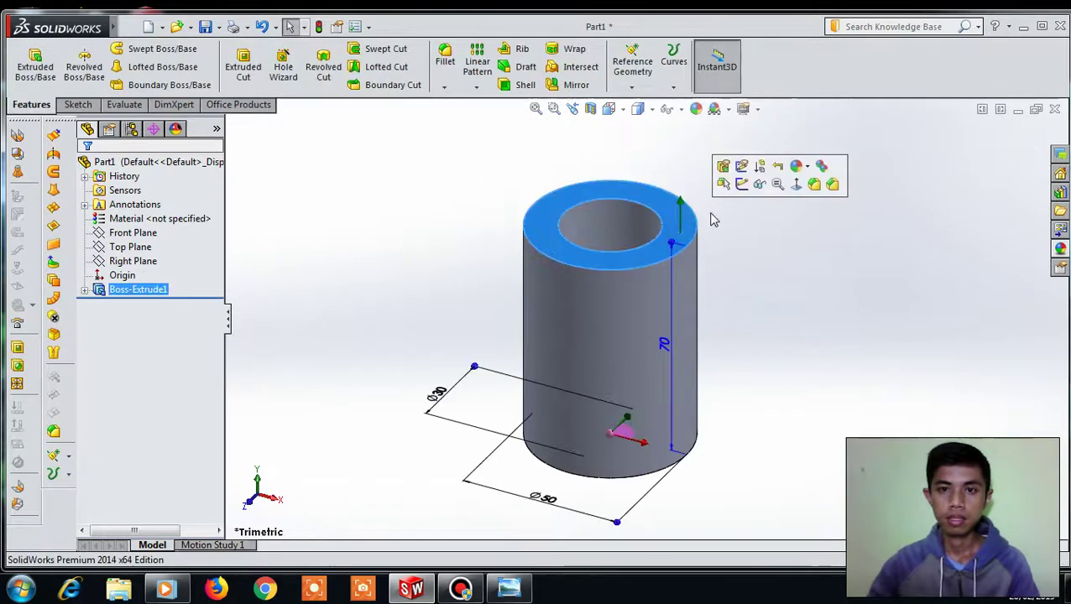
click(795, 185)
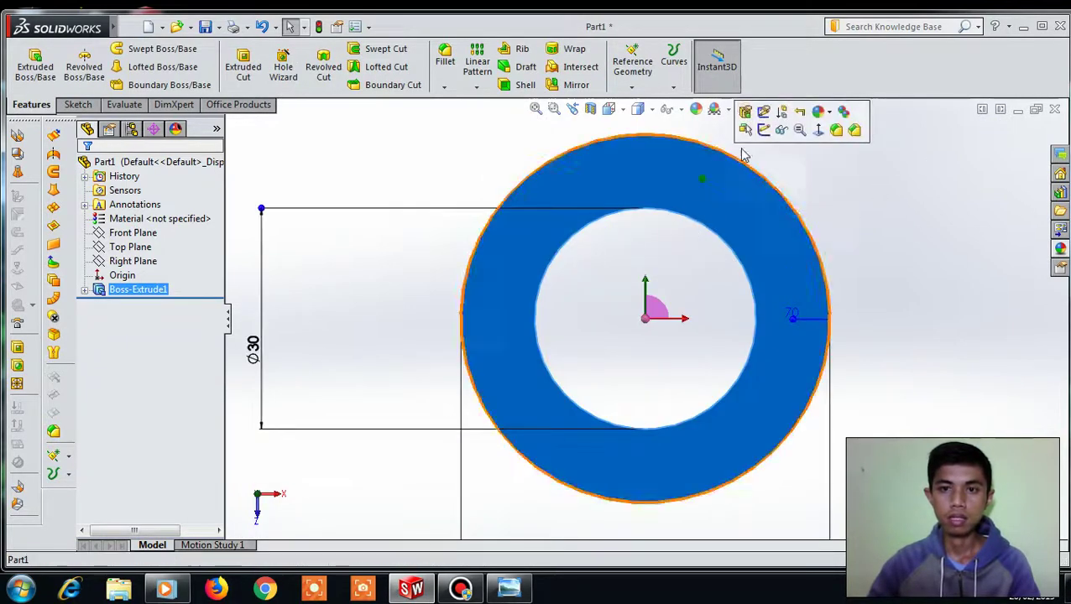
click(763, 132)
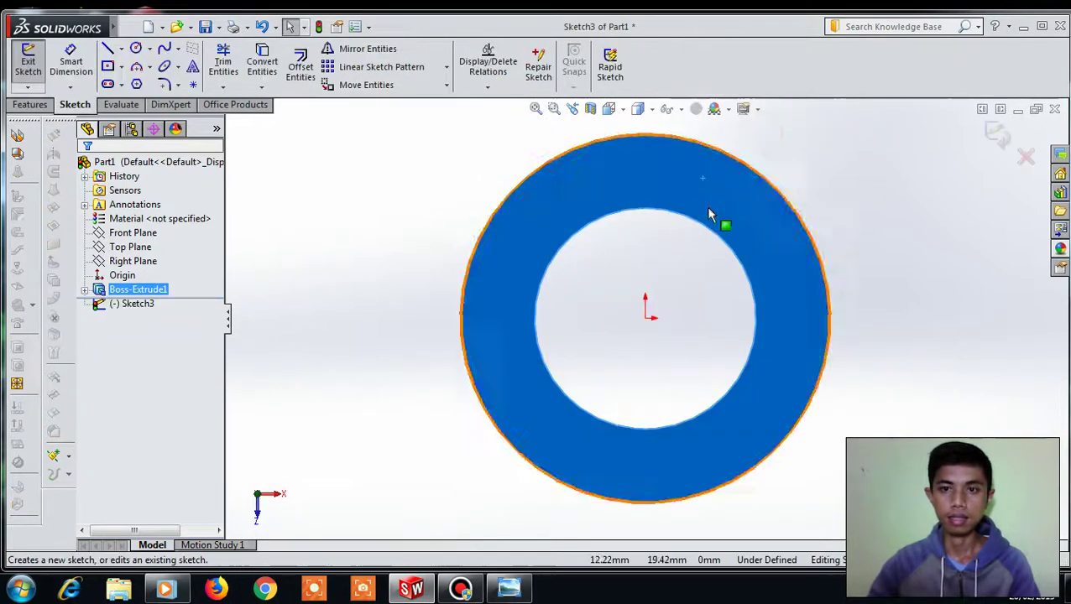
- Draw a vertical centerline straight up from the origin above the ring, redoing a first attempt
click(121, 49)
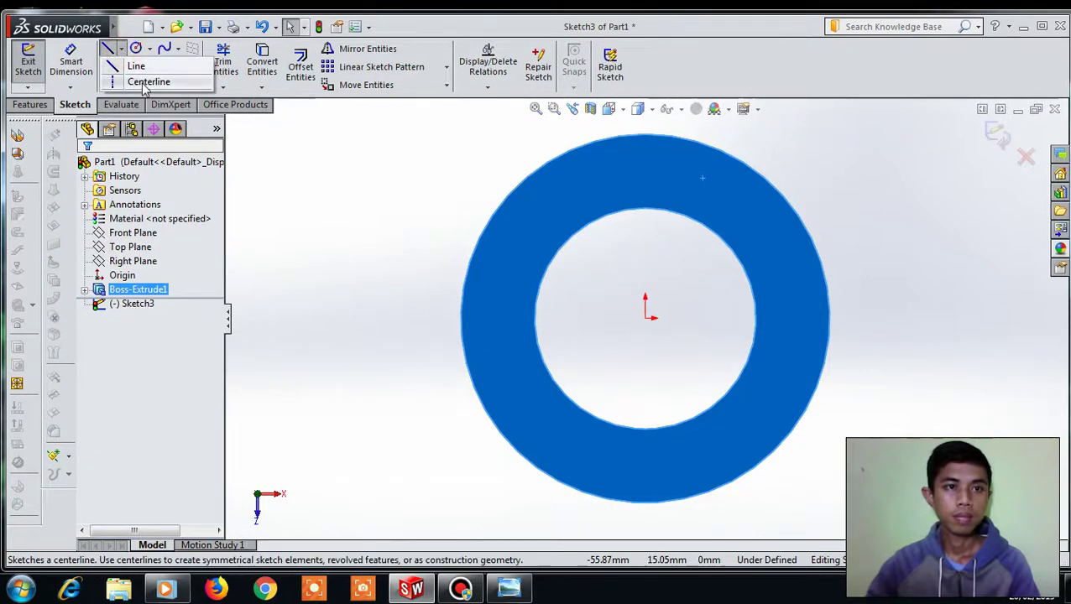
click(139, 80)
scroll(810, 290, down, 2)
scroll(677, 245, up, 3)
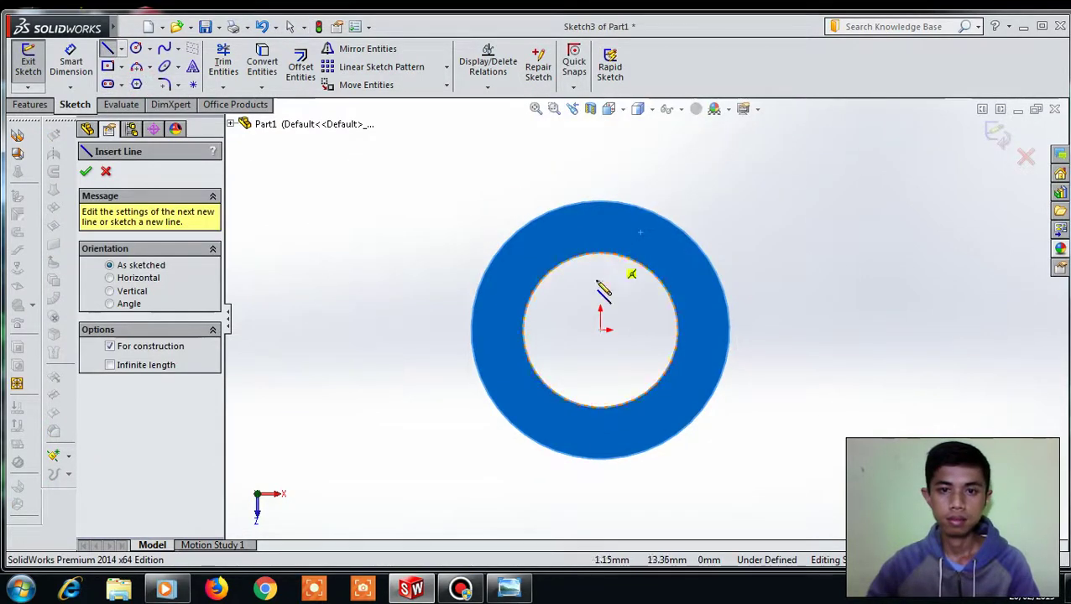
click(600, 330)
click(600, 139)
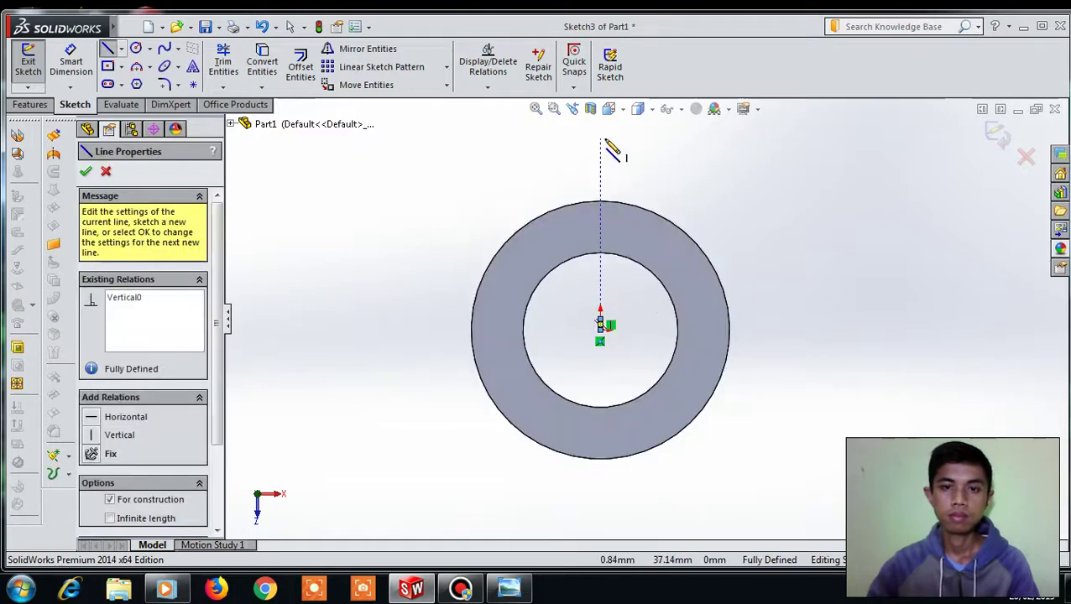
key(Escape)
scroll(611, 336, down, 2)
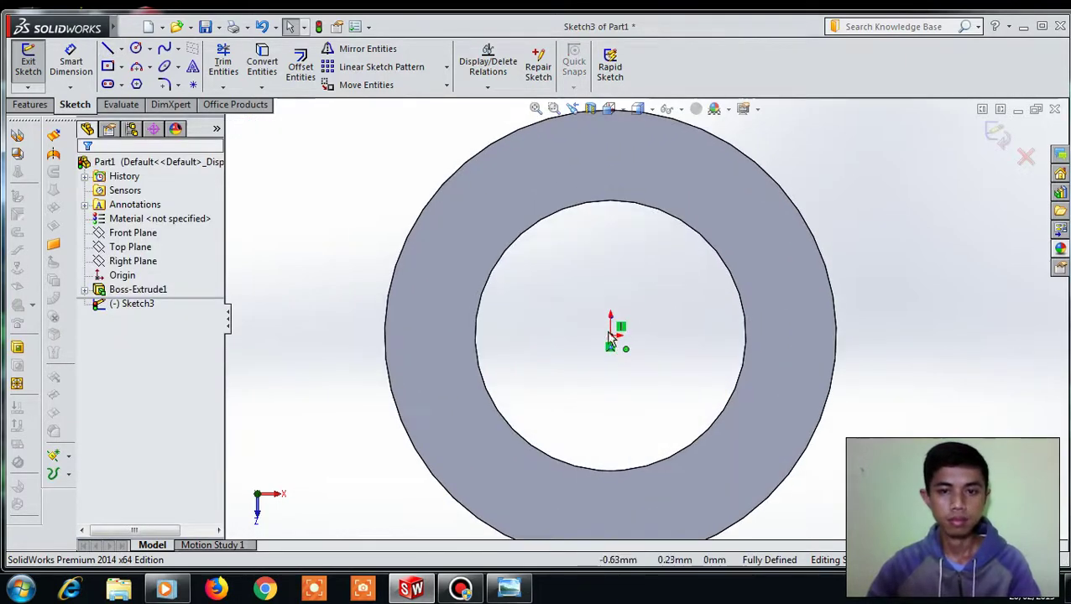
click(613, 334)
key(Escape)
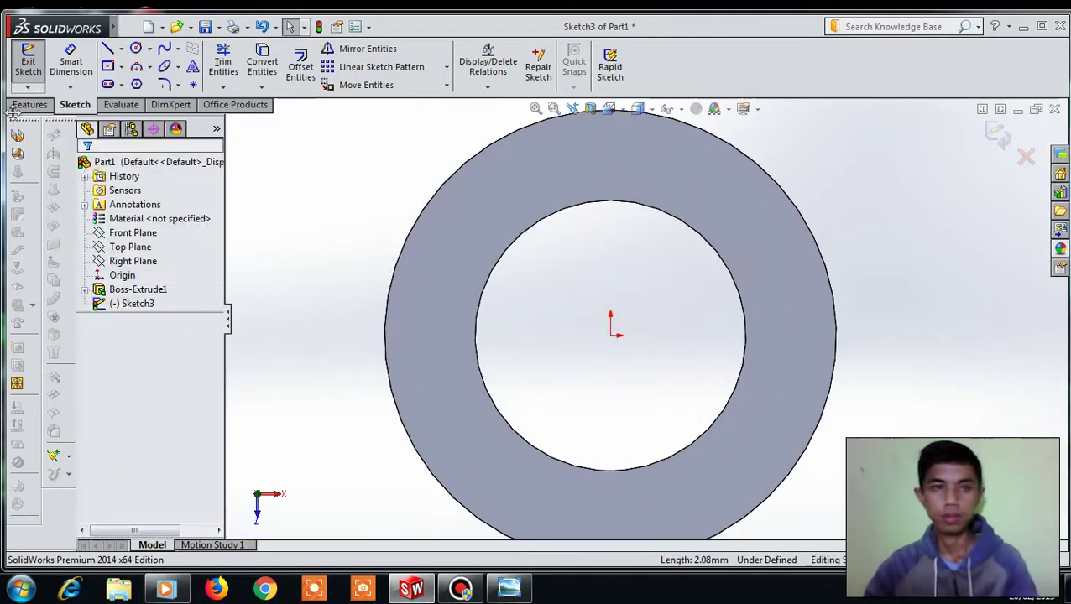
click(121, 49)
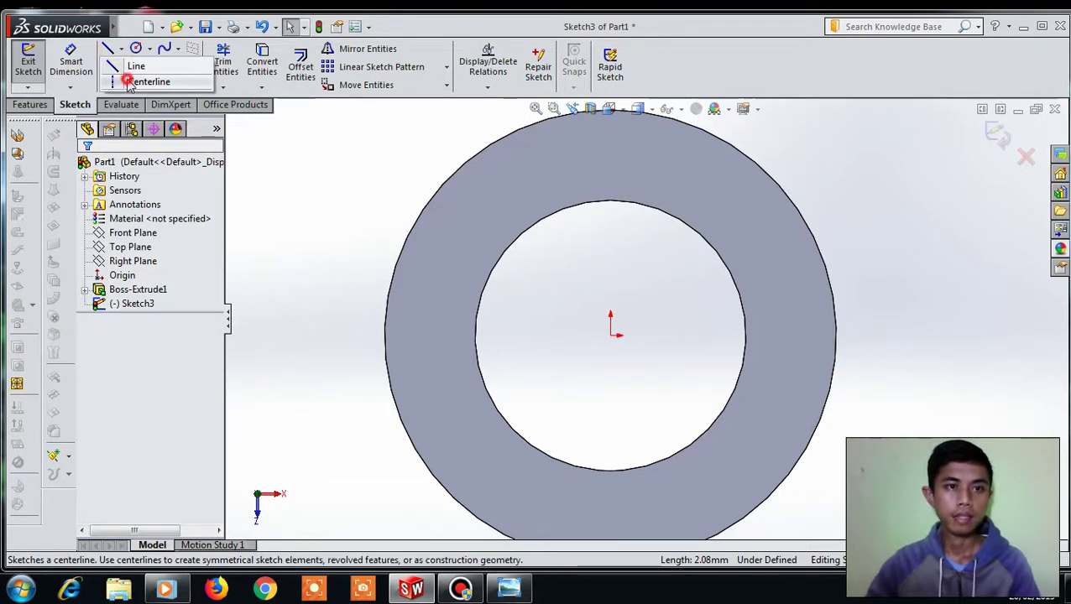
click(130, 80)
click(611, 335)
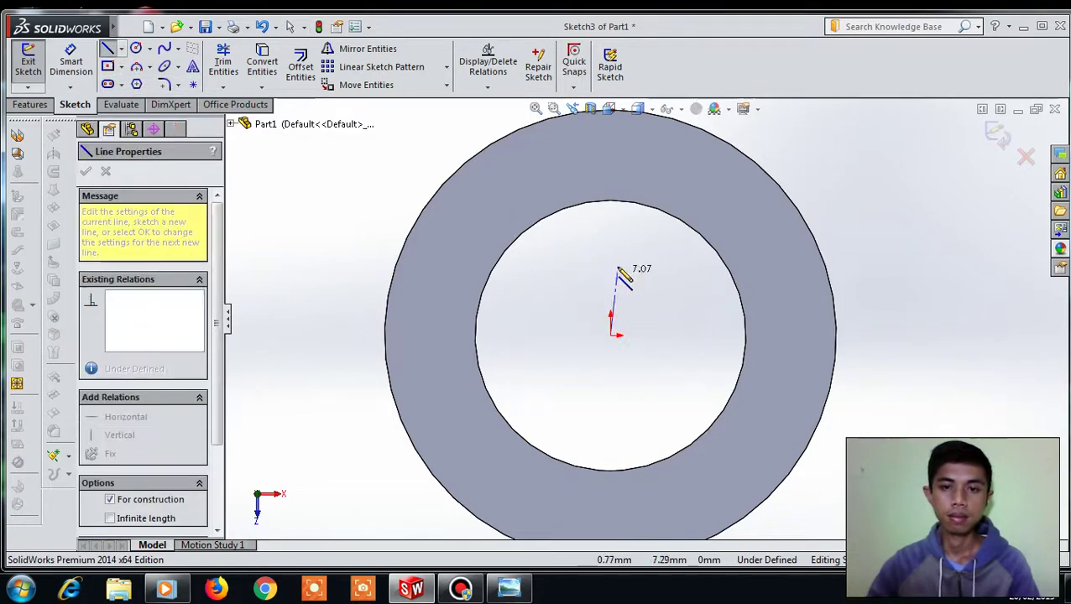
scroll(626, 235, up, 2)
scroll(619, 237, up, 1)
scroll(618, 234, up, 1)
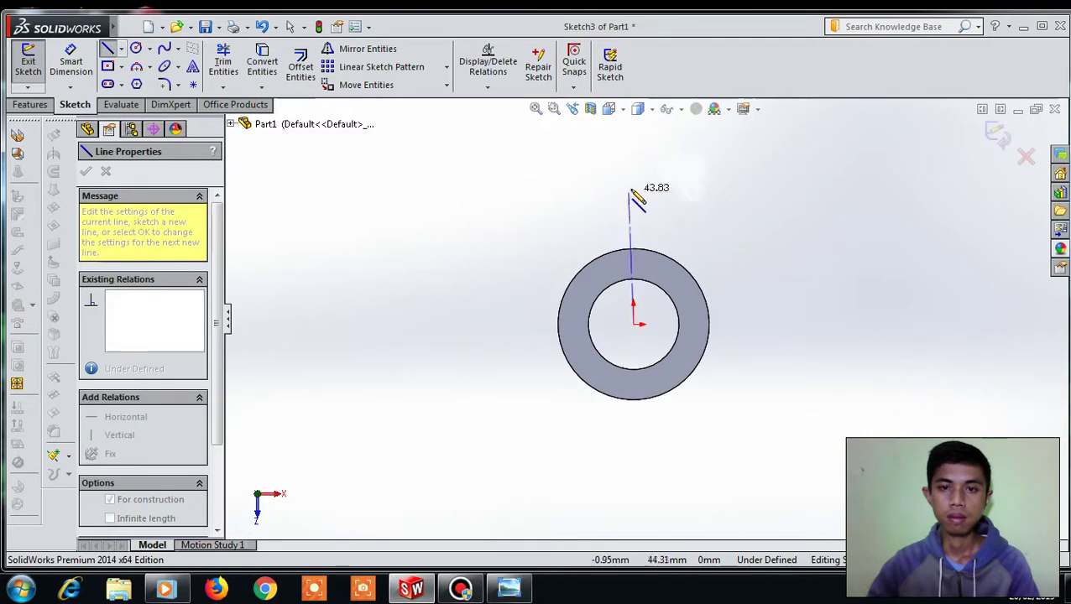
click(633, 185)
key(Escape)
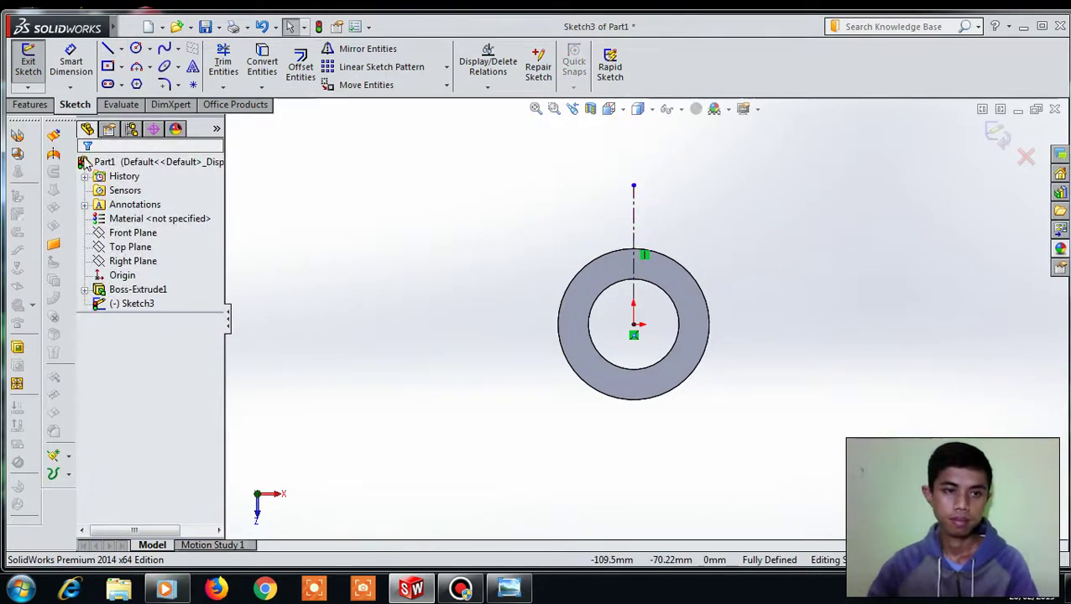
- Dimension the centerline's length to 40 mm
click(60, 65)
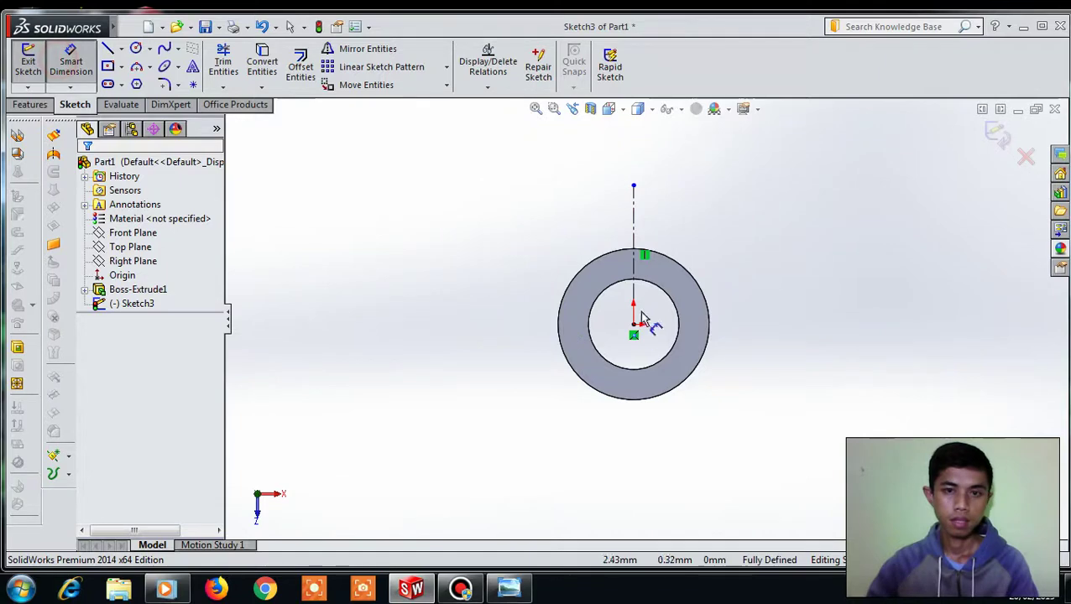
click(633, 241)
click(503, 247)
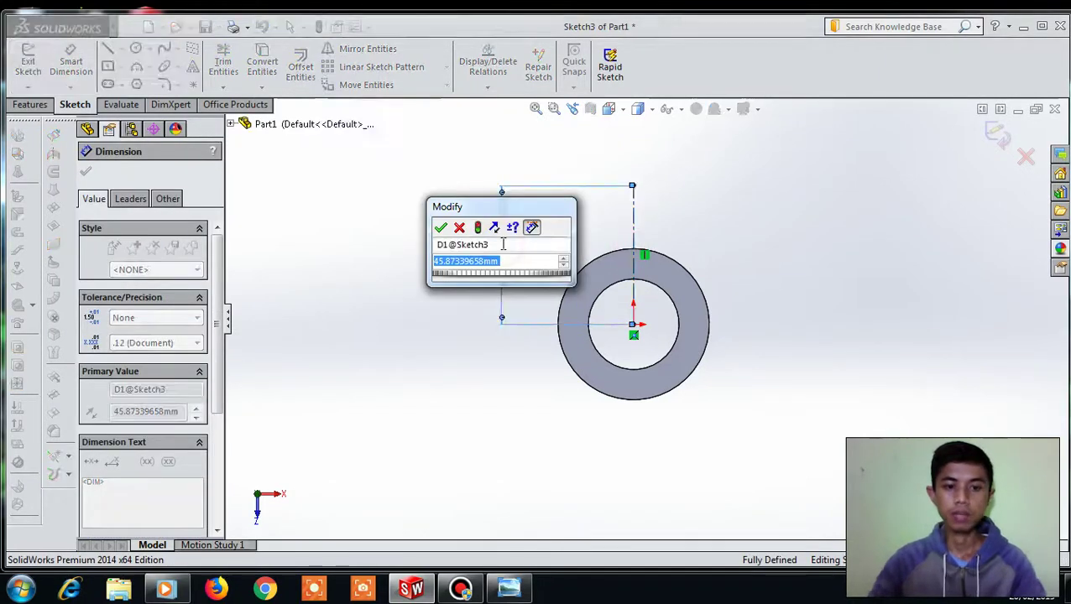
text(34)
key(BackSpace)
key(BackSpace)
text(40)
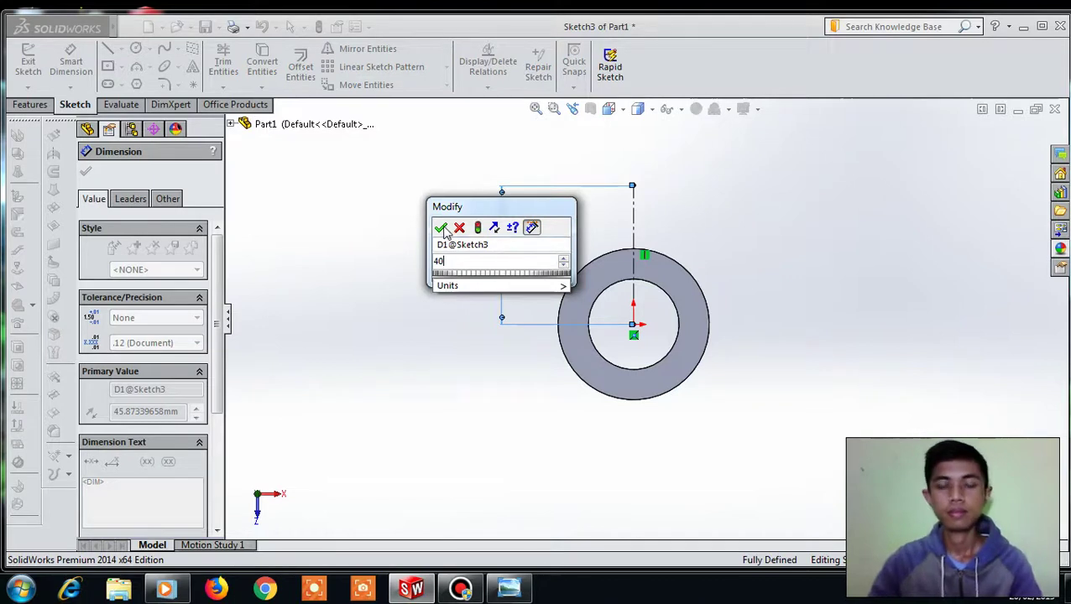
click(440, 227)
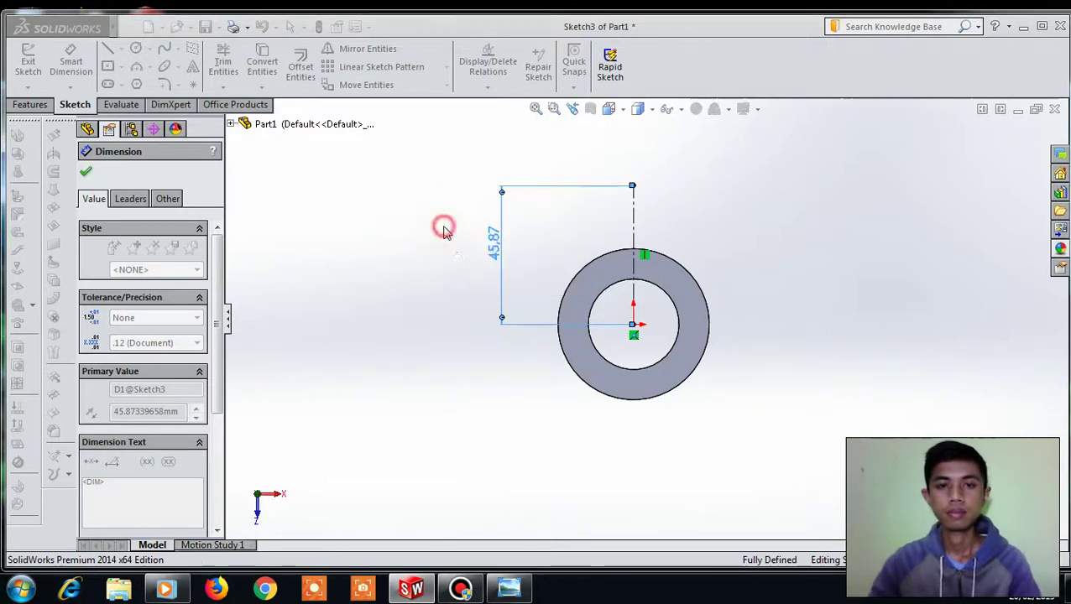
click(87, 173)
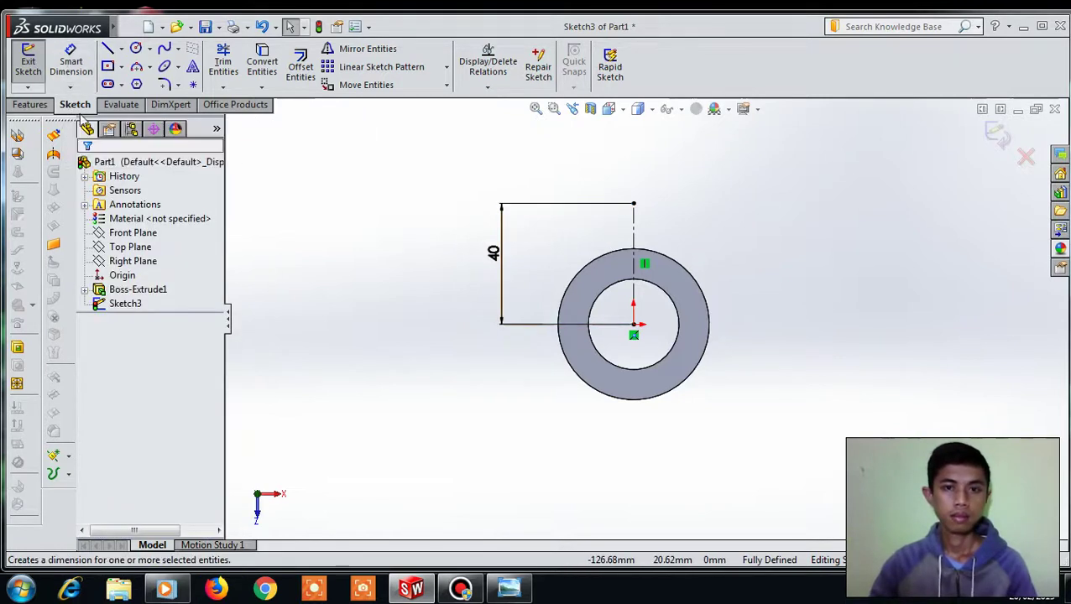
- Draw a slanted line up from the left and the right sides of the outer circle
click(107, 49)
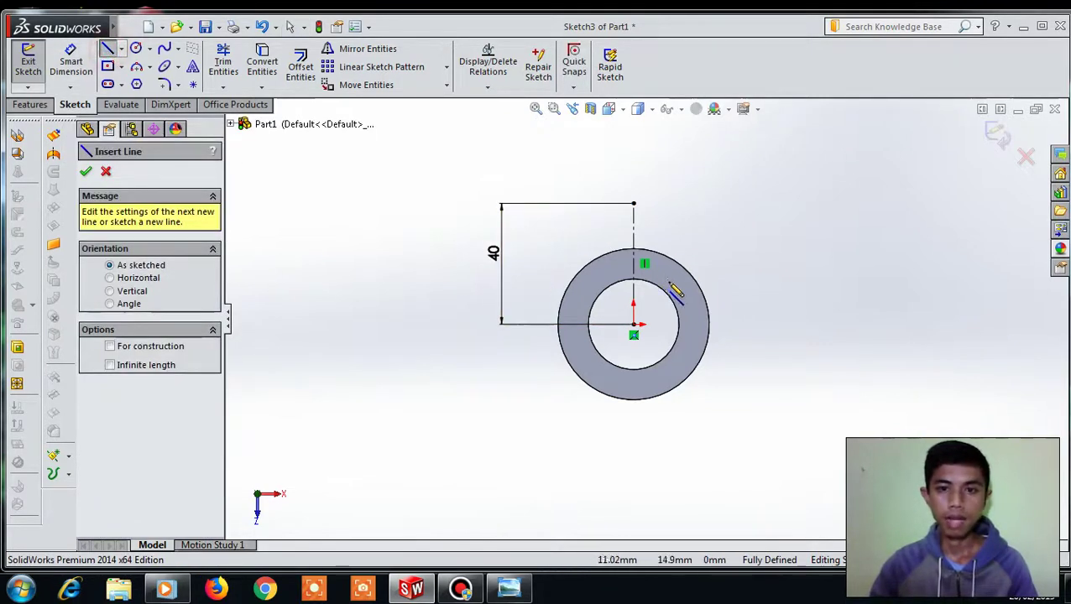
scroll(670, 286, down, 3)
click(475, 333)
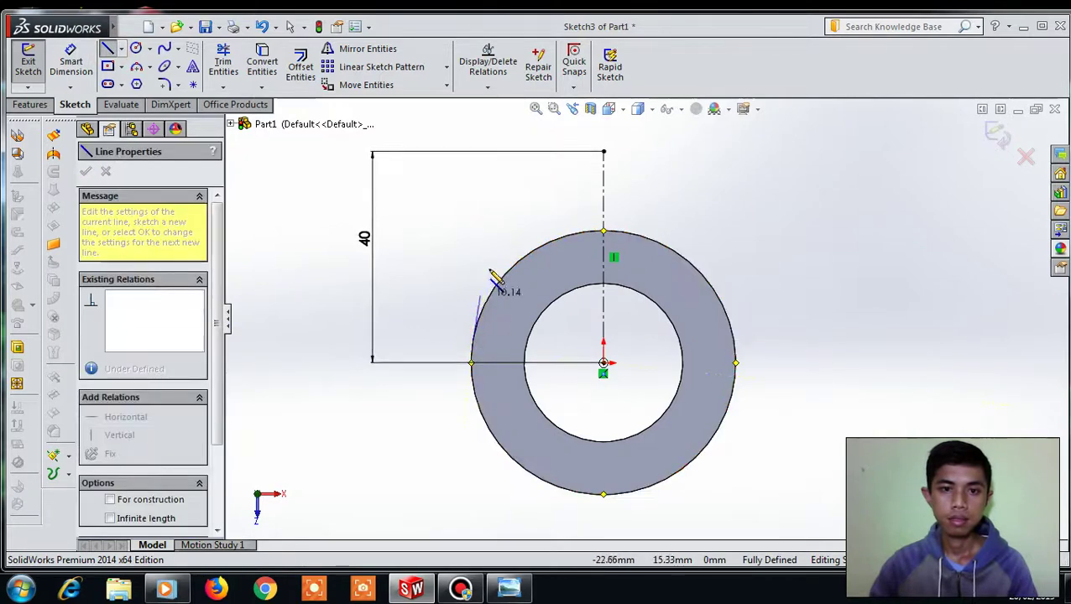
click(520, 170)
key(Escape)
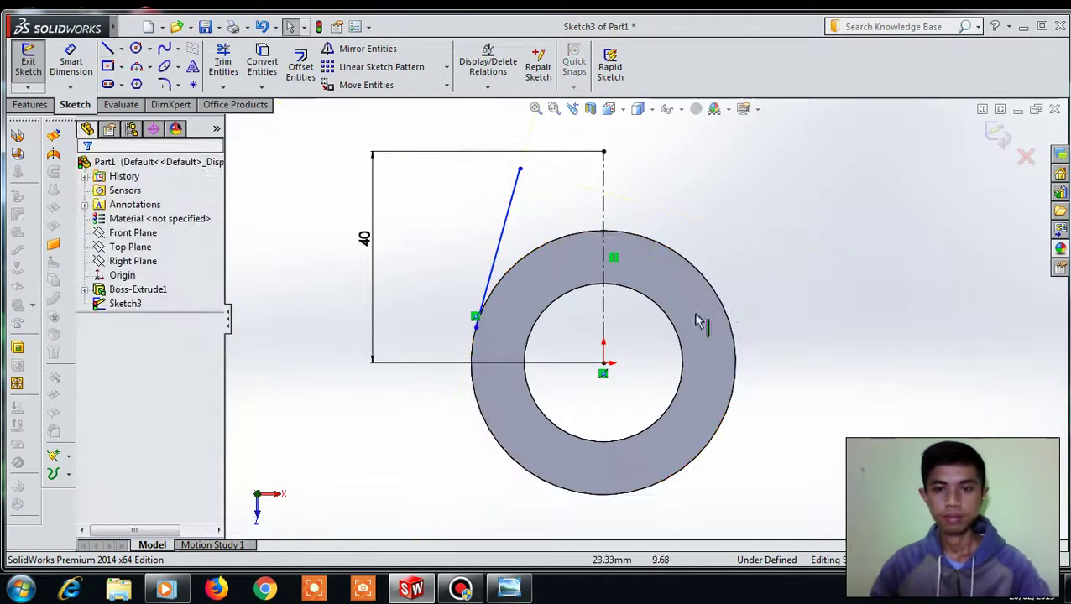
click(108, 50)
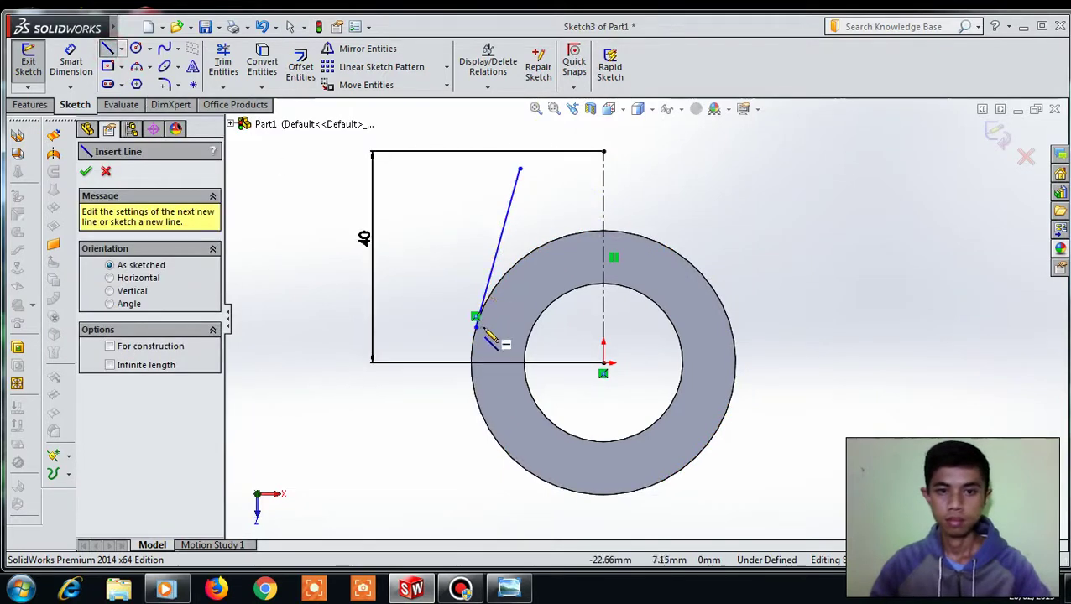
click(734, 328)
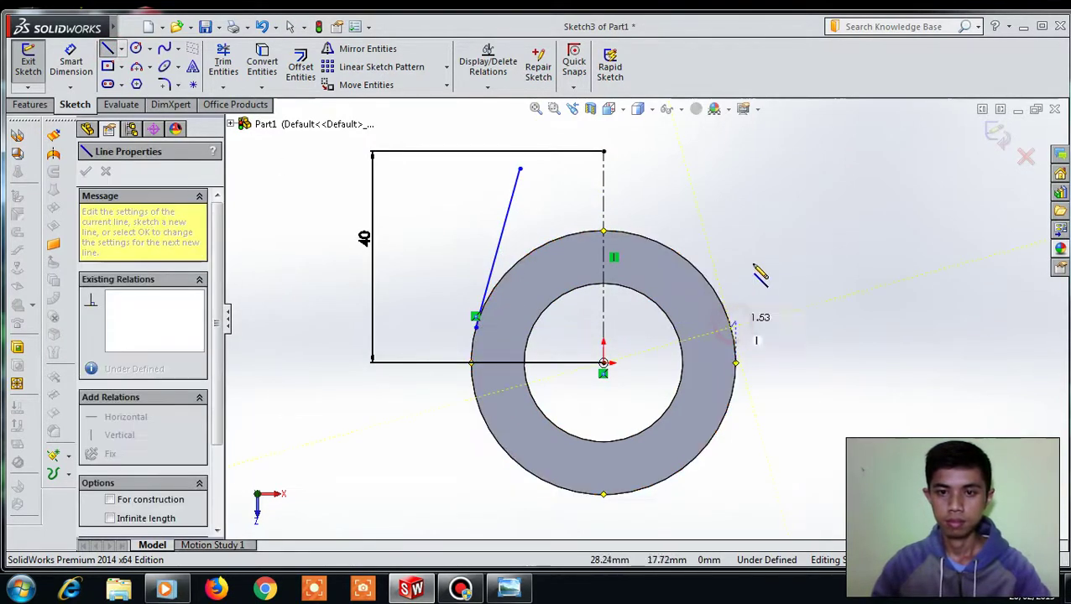
click(700, 170)
key(Escape)
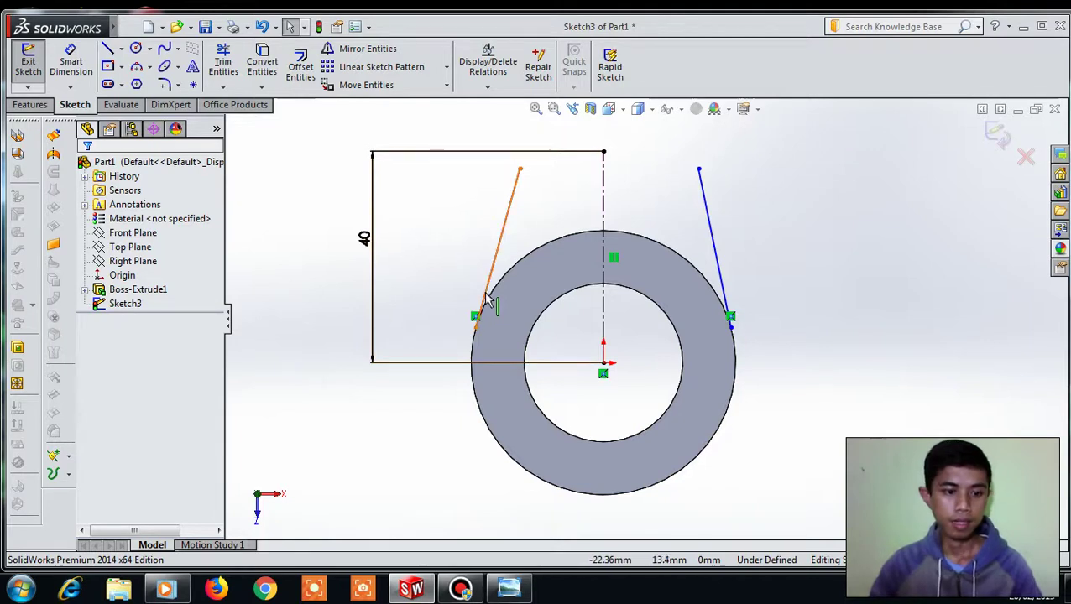
- Make the left and right slanted lines each tangent to the outer circle
click(487, 297)
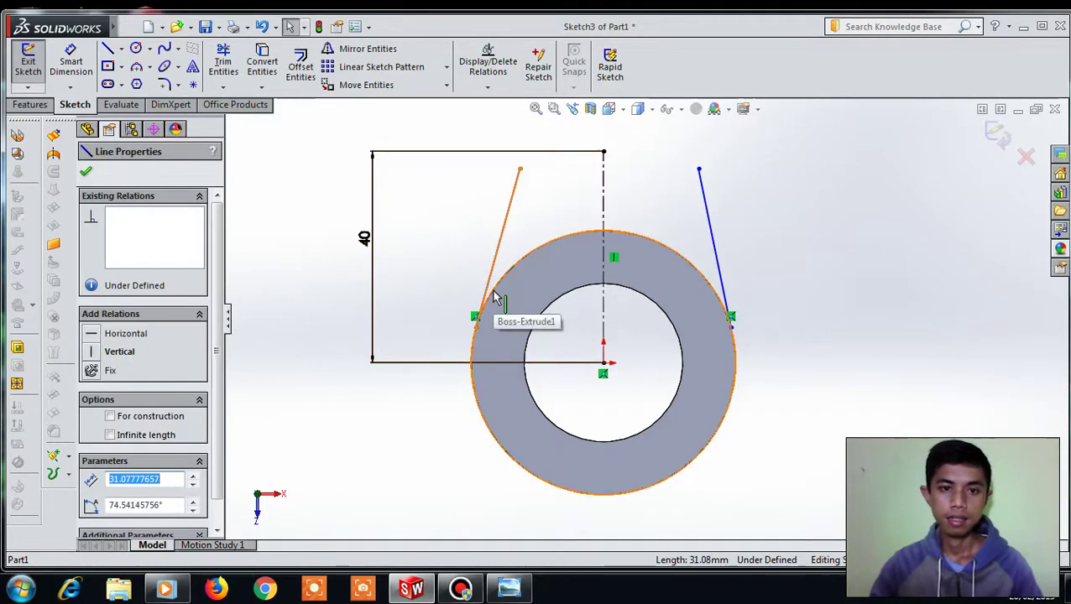
ctrl+click(495, 298)
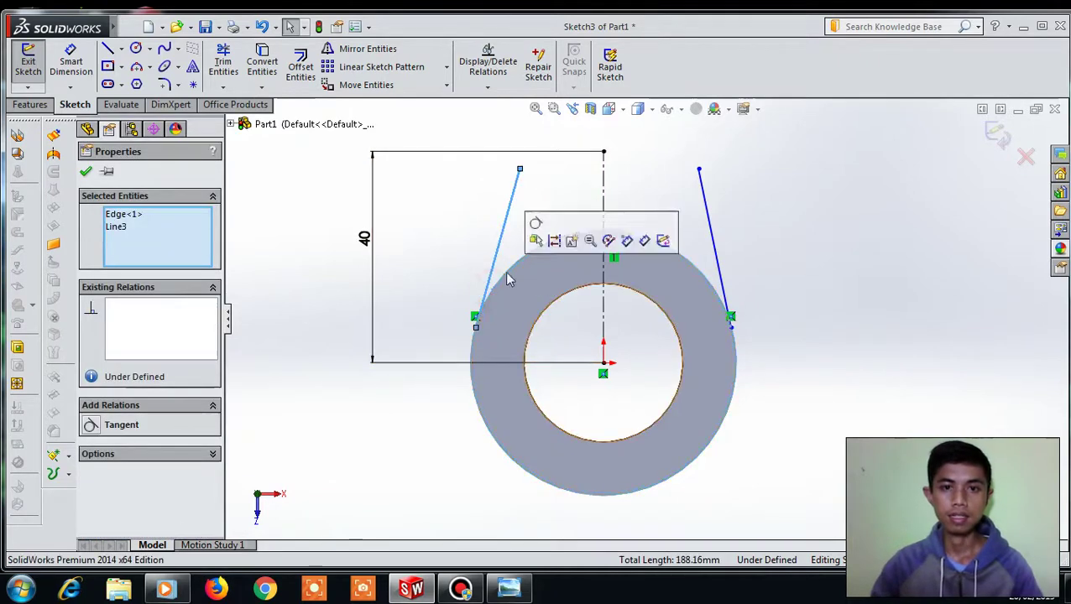
click(92, 426)
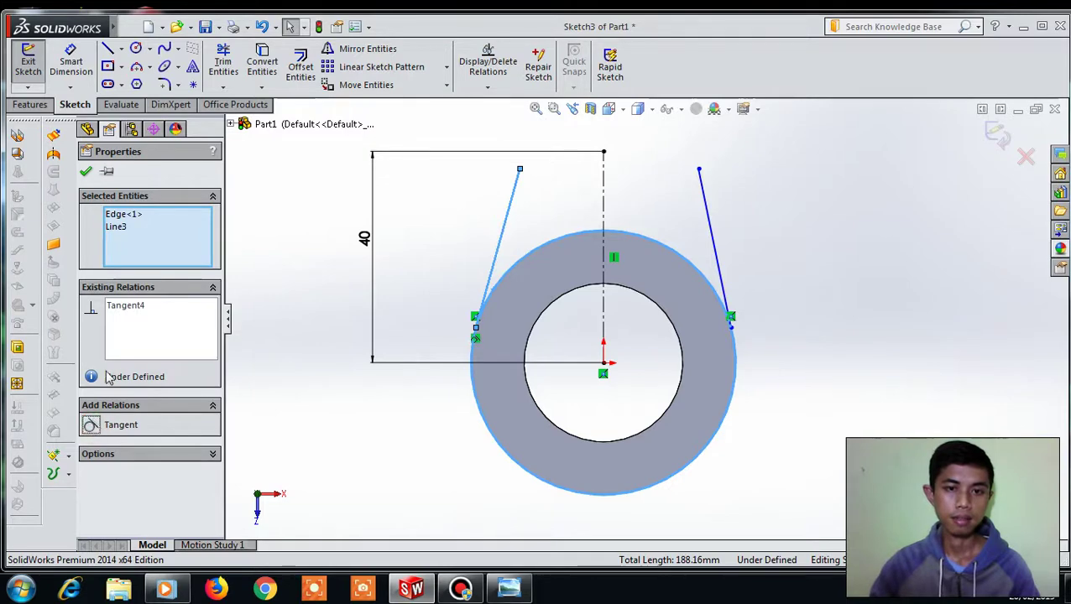
click(86, 171)
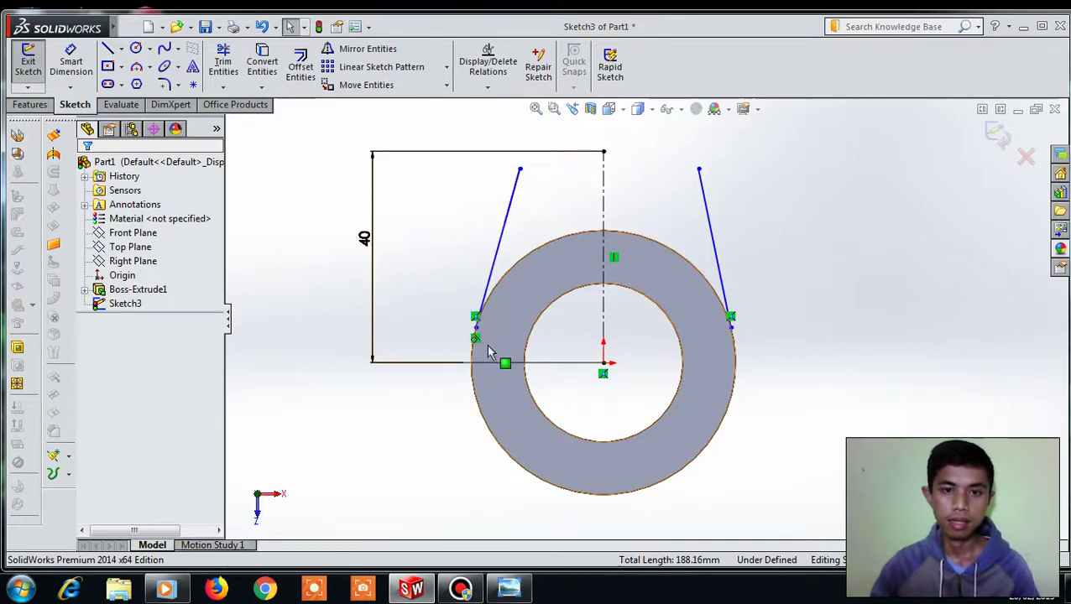
click(722, 294)
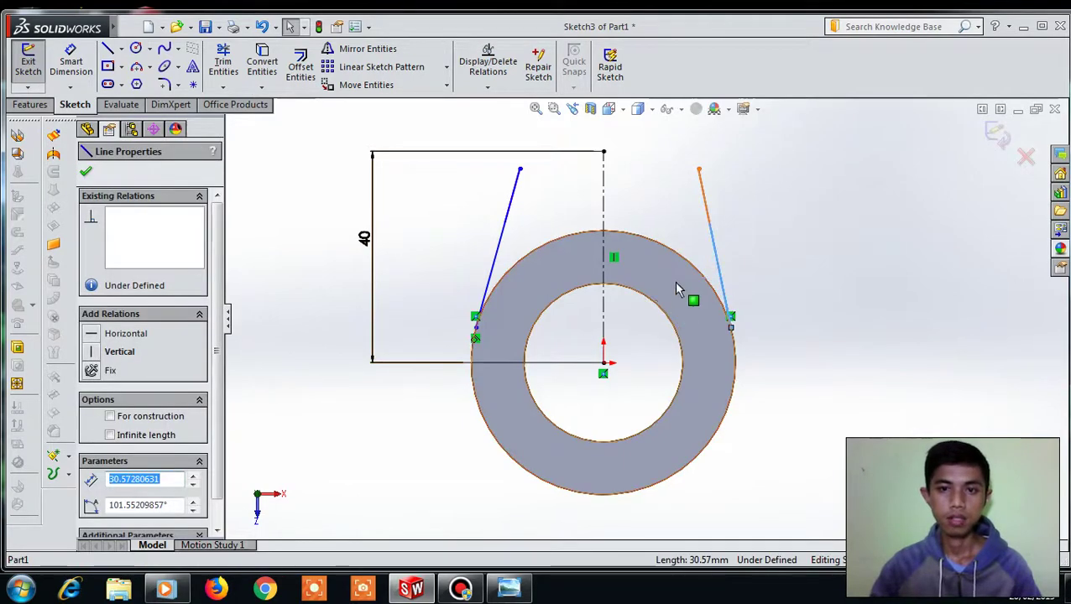
ctrl+click(704, 281)
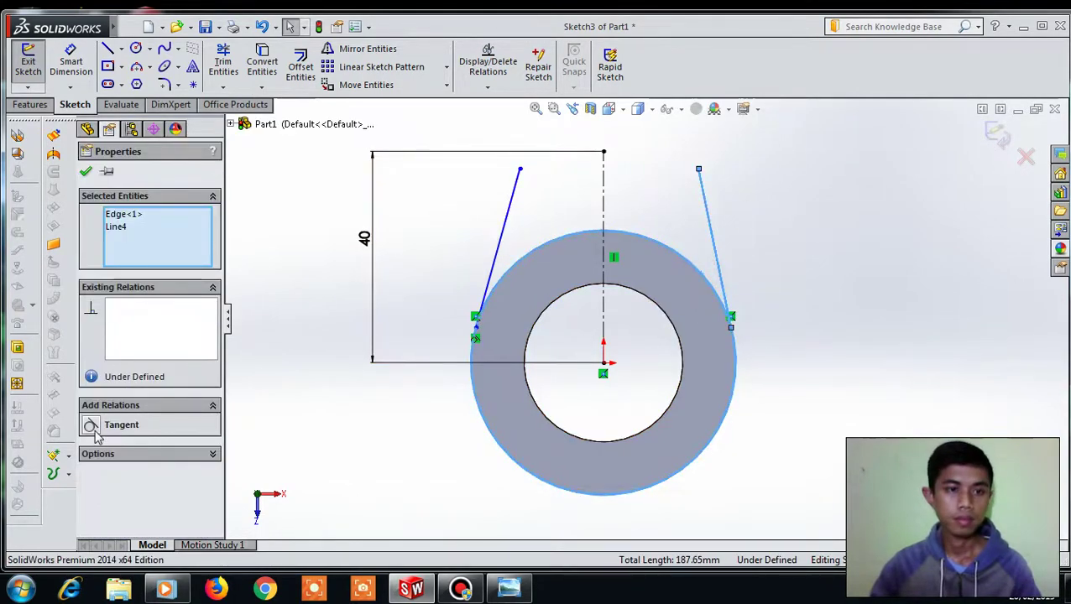
click(90, 426)
click(86, 173)
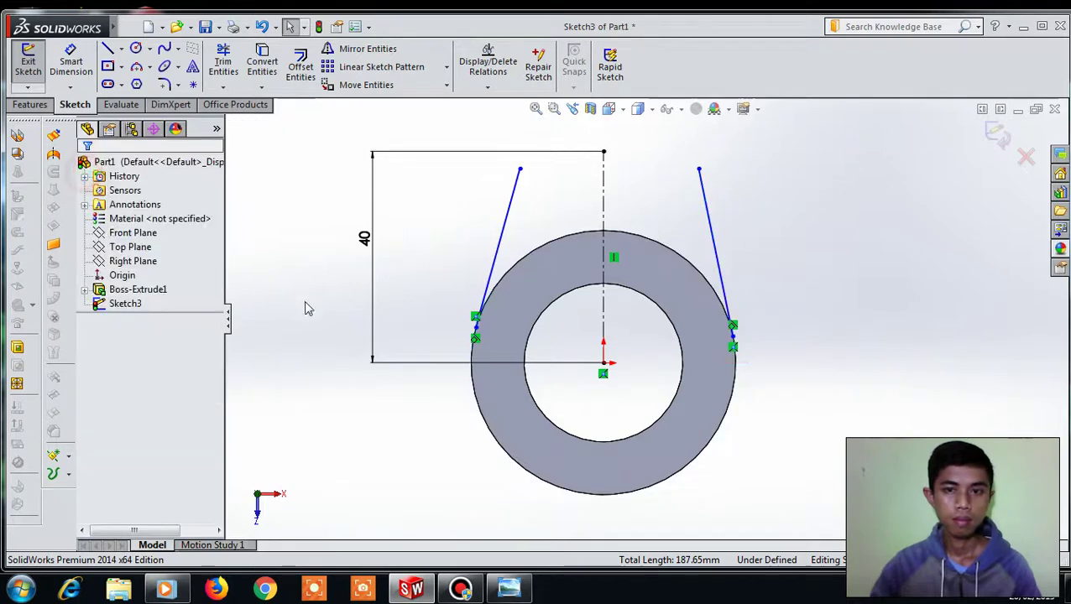
- Add a Horizontal relation between the two lines' lower endpoints
click(476, 336)
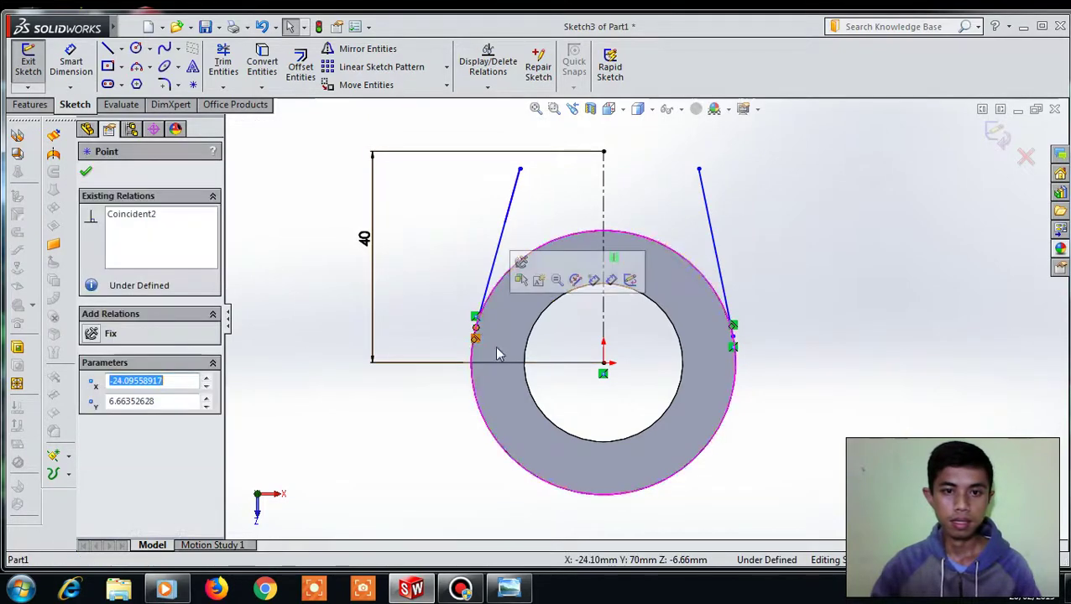
ctrl+click(733, 339)
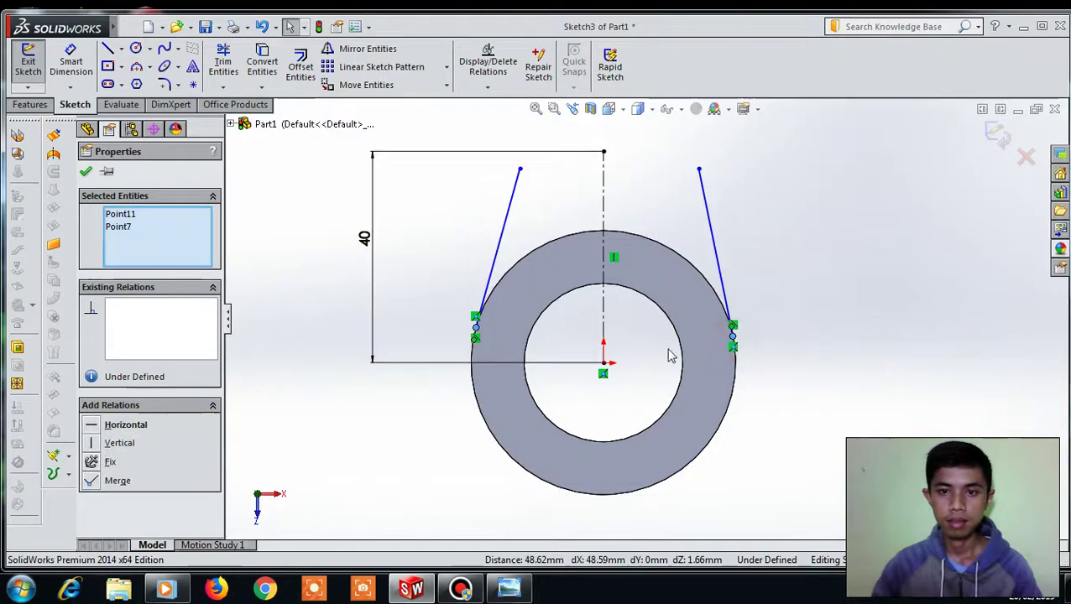
click(92, 426)
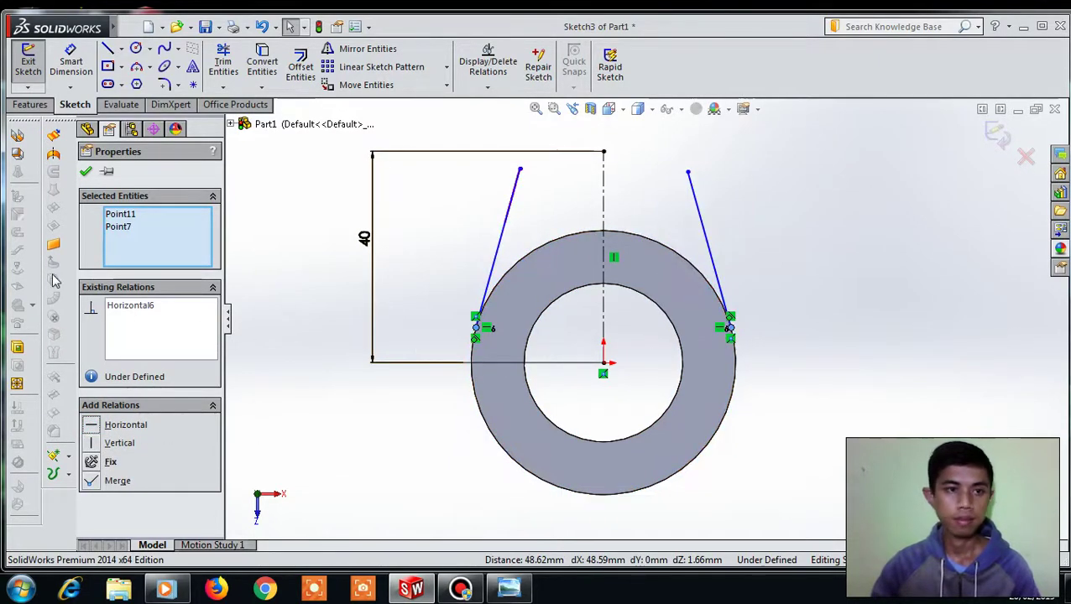
click(83, 173)
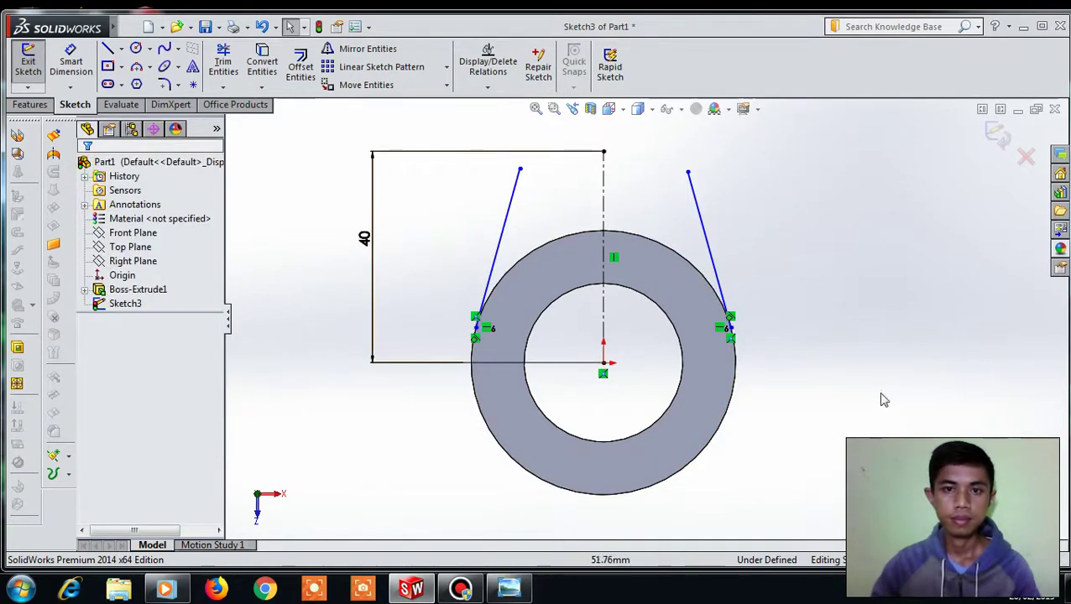
- Make the left line's top endpoint horizontal with the centerline's top point
click(108, 49)
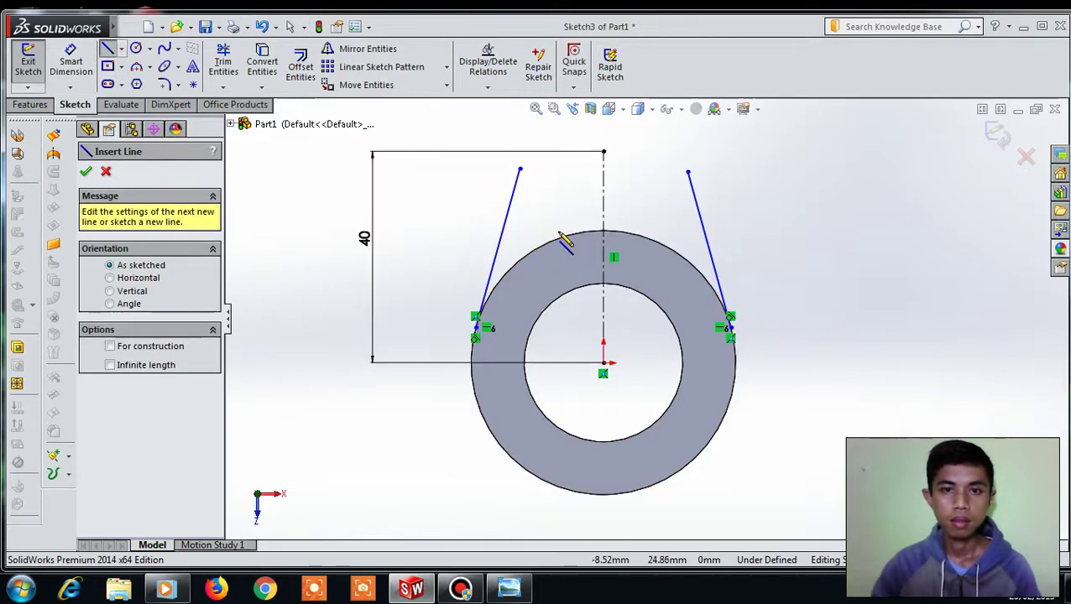
key(Escape)
click(519, 169)
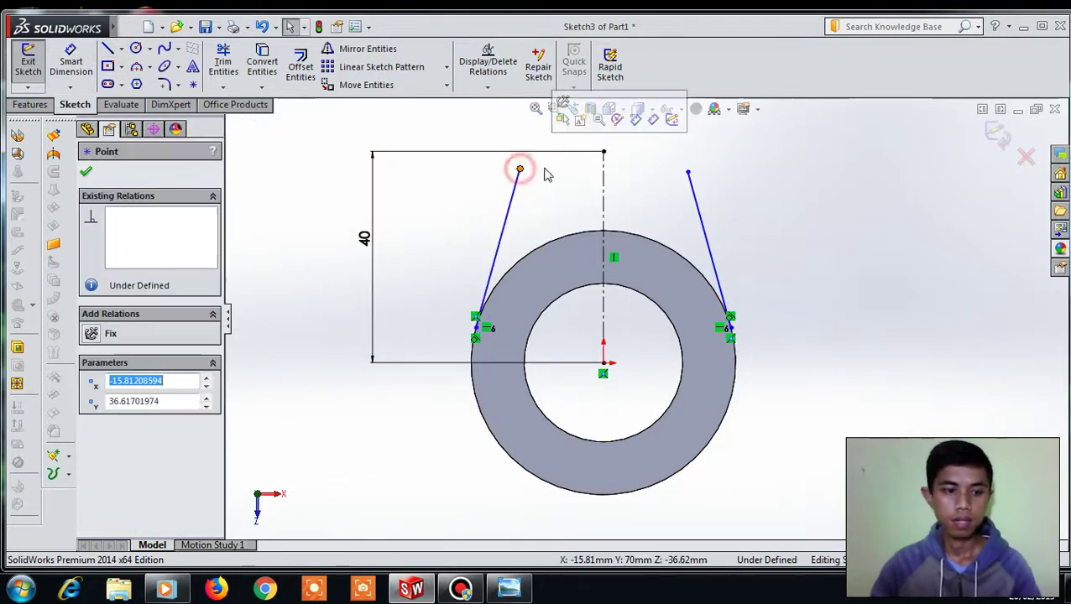
ctrl+click(603, 151)
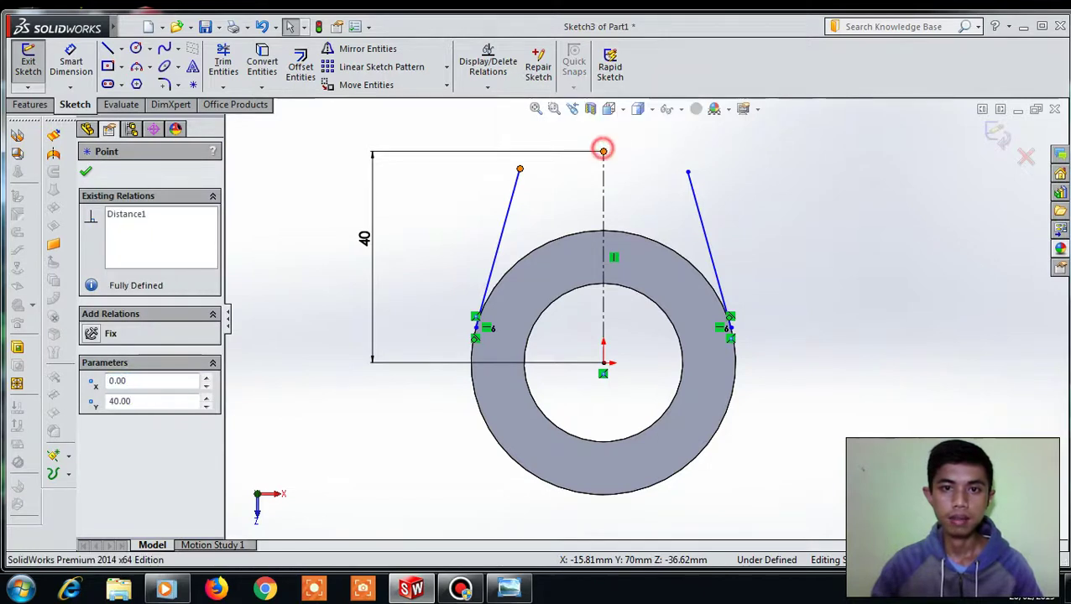
click(96, 427)
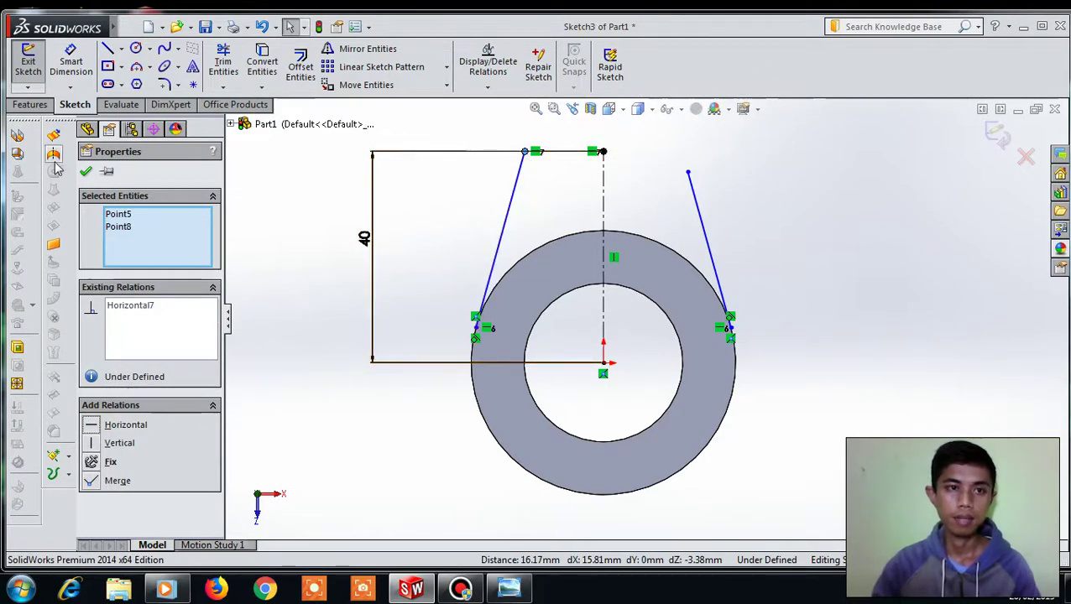
click(87, 171)
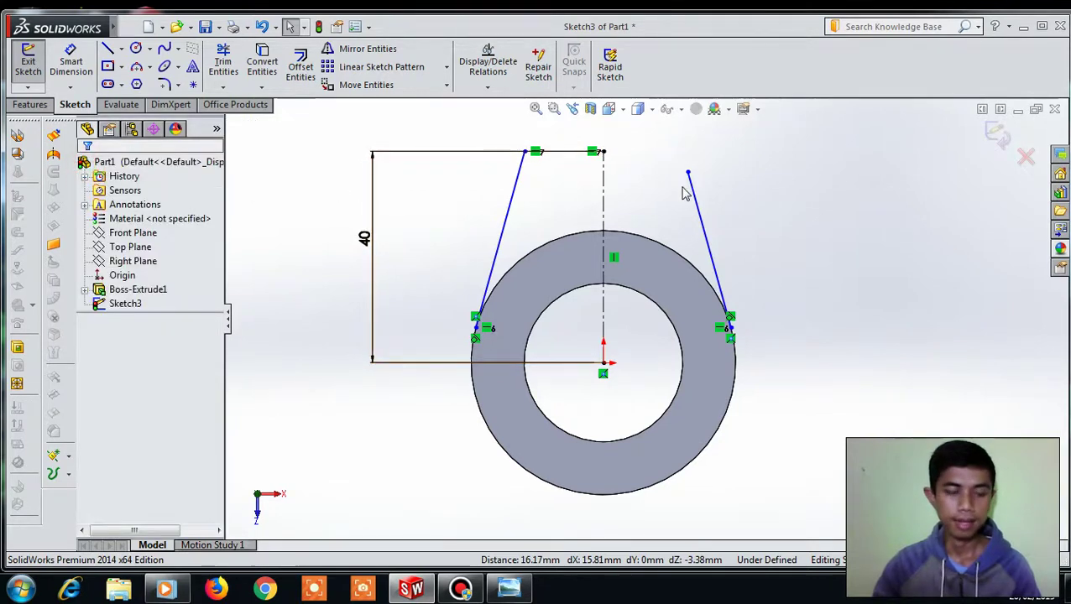
- Make the right line's top endpoint horizontal with the centerline's top point
click(687, 173)
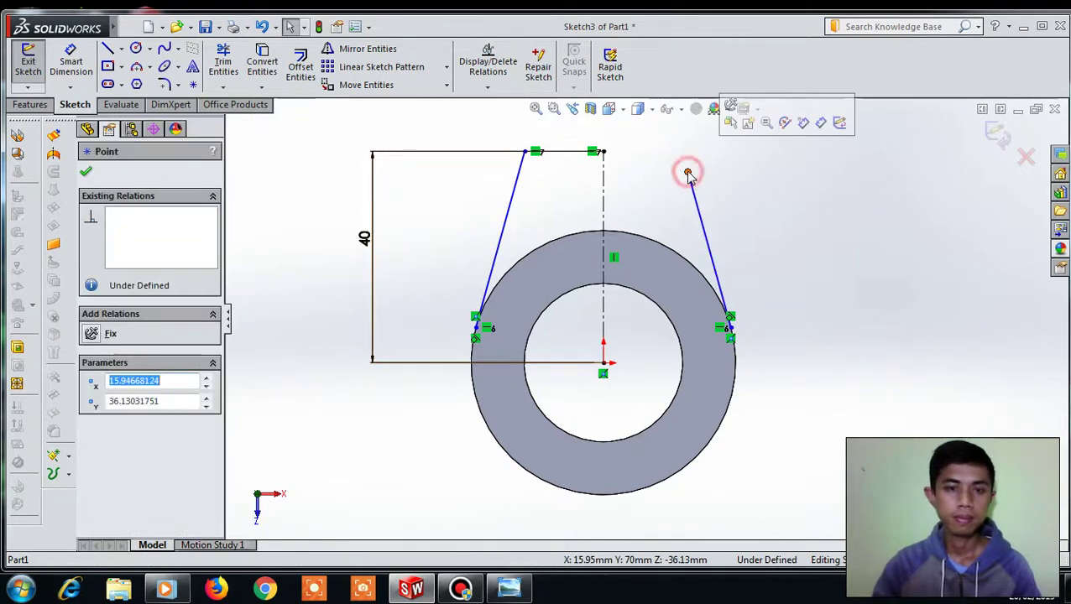
ctrl+click(603, 153)
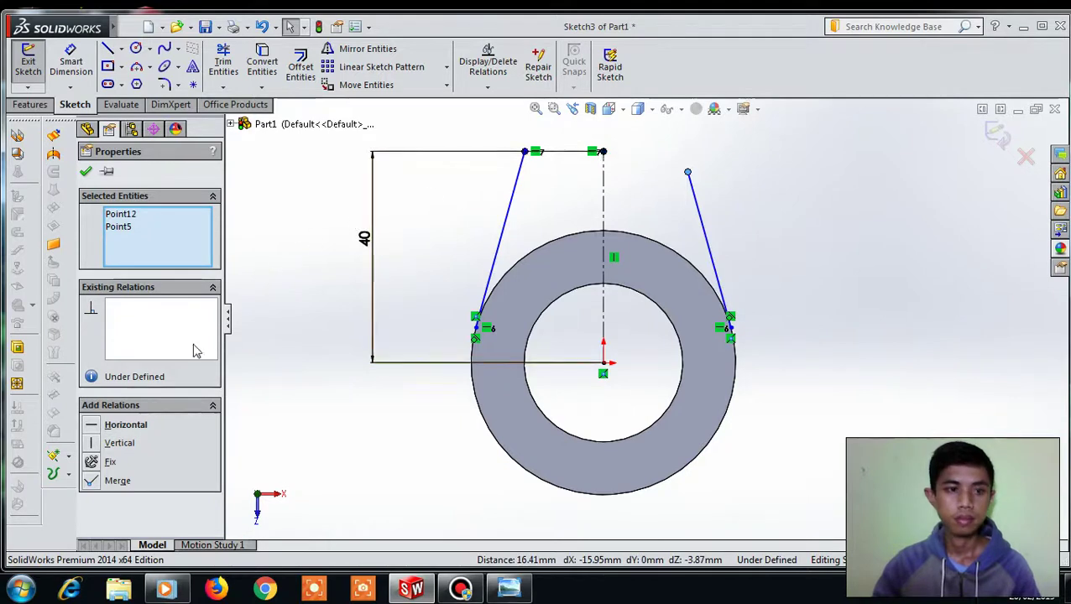
click(91, 426)
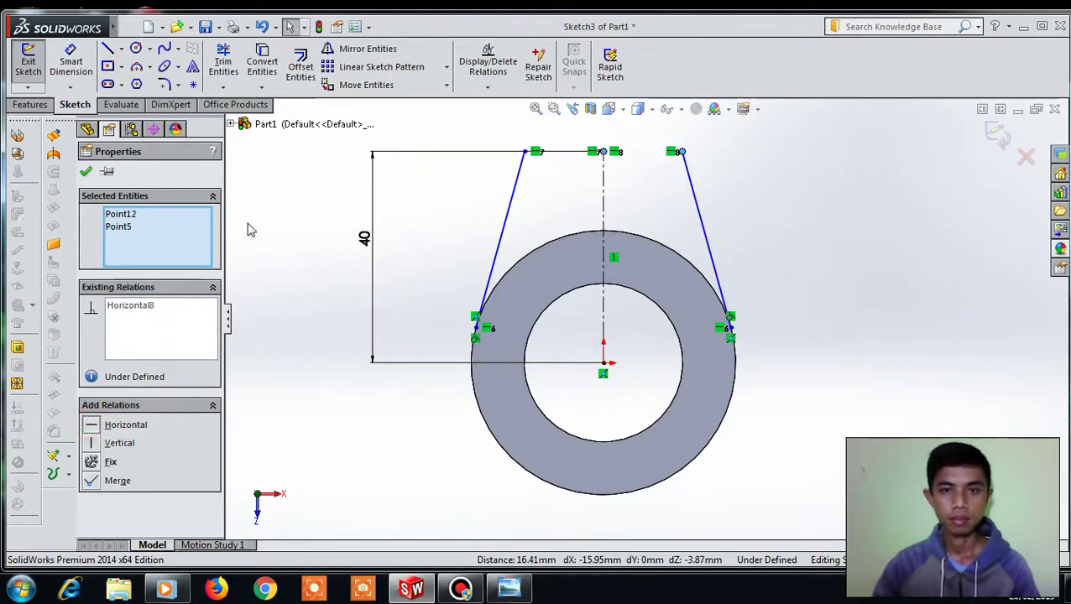
click(87, 172)
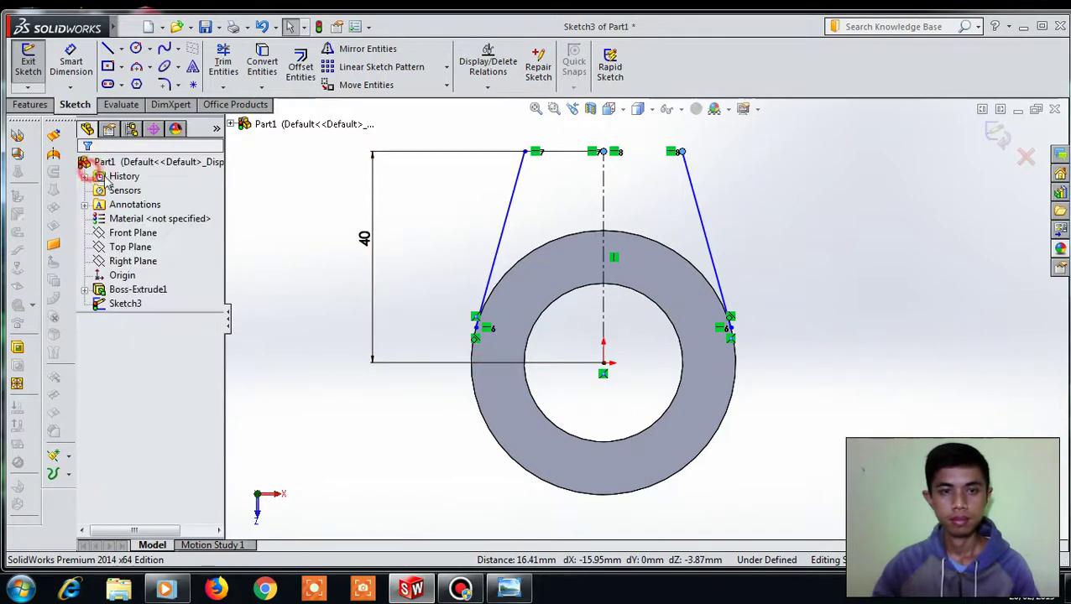
click(107, 50)
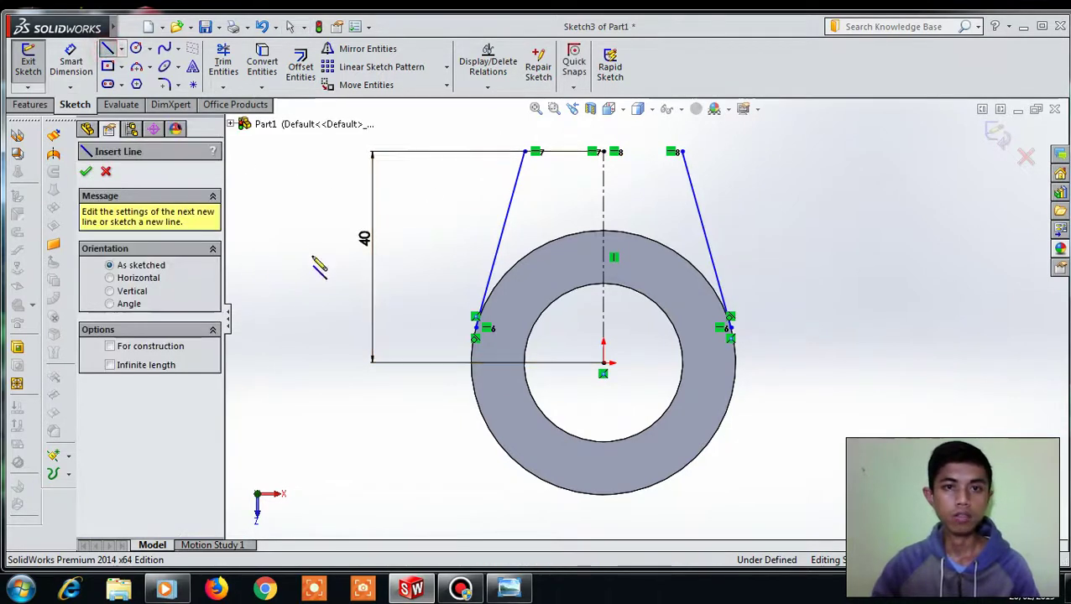
- Draw the horizontal line joining the slanted lines' top ends, then select the ring's outer edge
click(526, 152)
key(Escape)
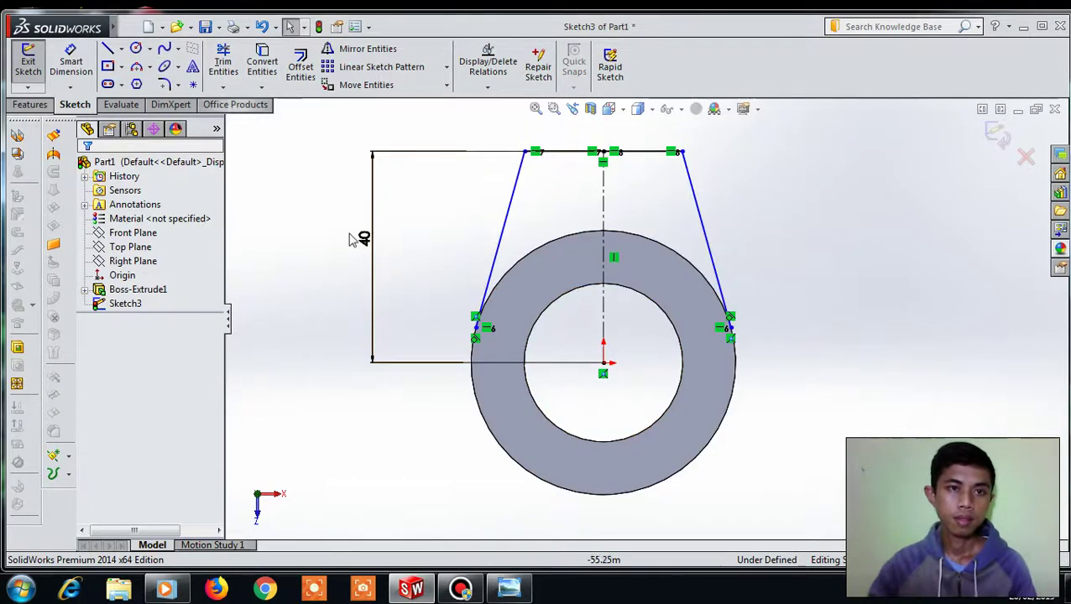
click(544, 249)
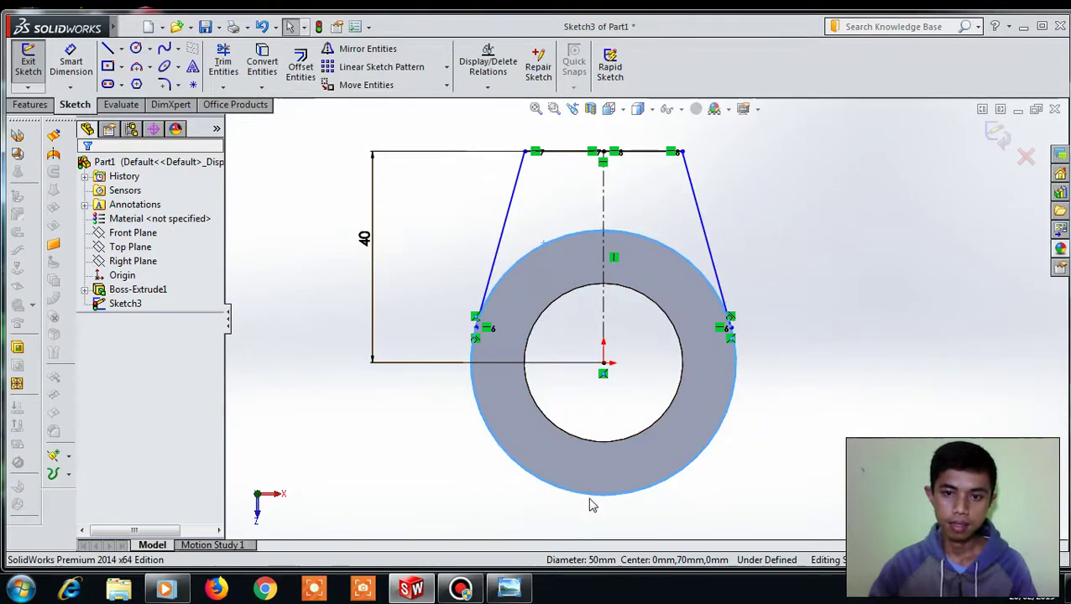
- Convert the ring's outer edge into a sketch circle, then trim the outline with Trim to closest
click(265, 63)
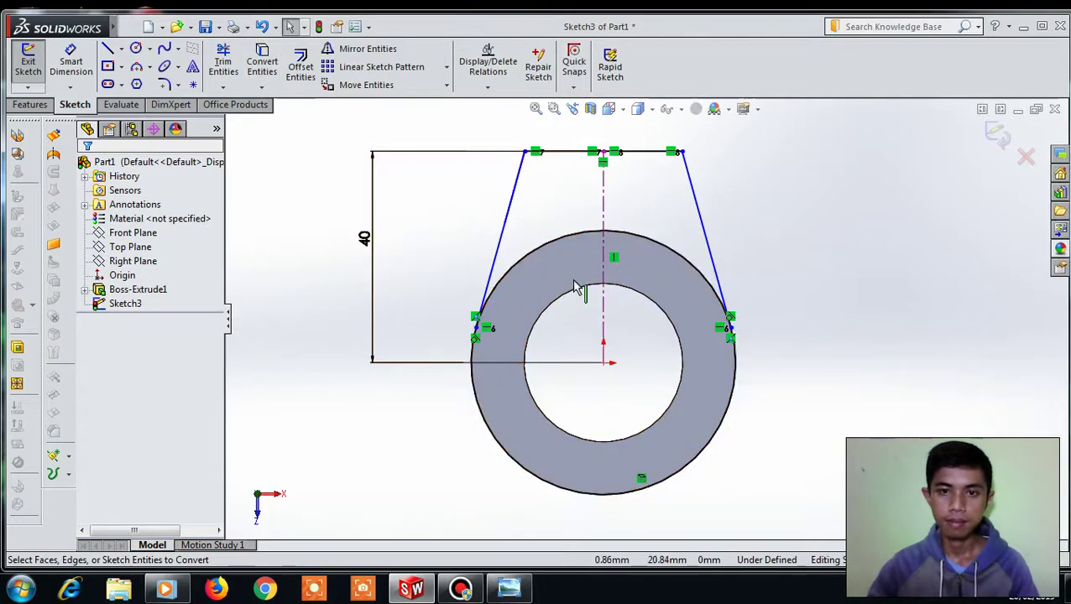
click(221, 72)
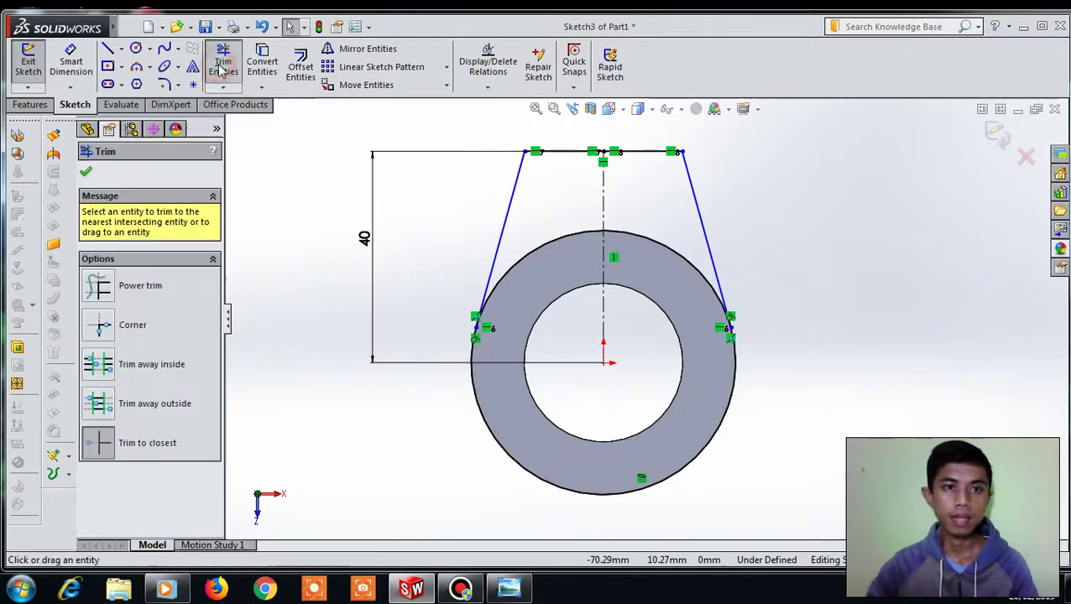
click(101, 443)
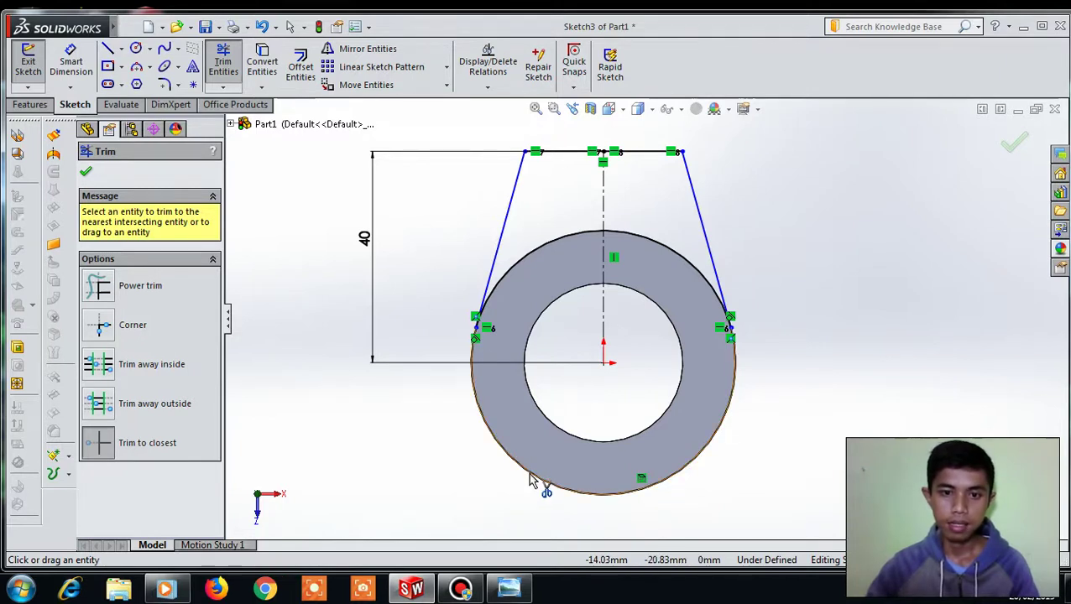
click(85, 172)
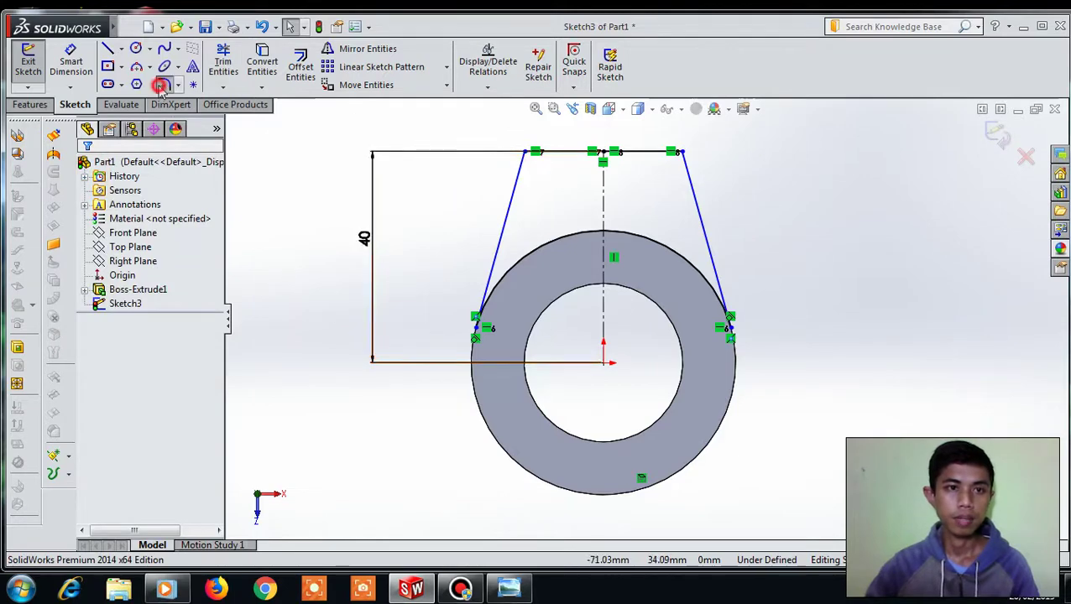
- Round the tab profile's top-left and top-right corners with 5 mm sketch fillets, checking the reference drawing
click(161, 86)
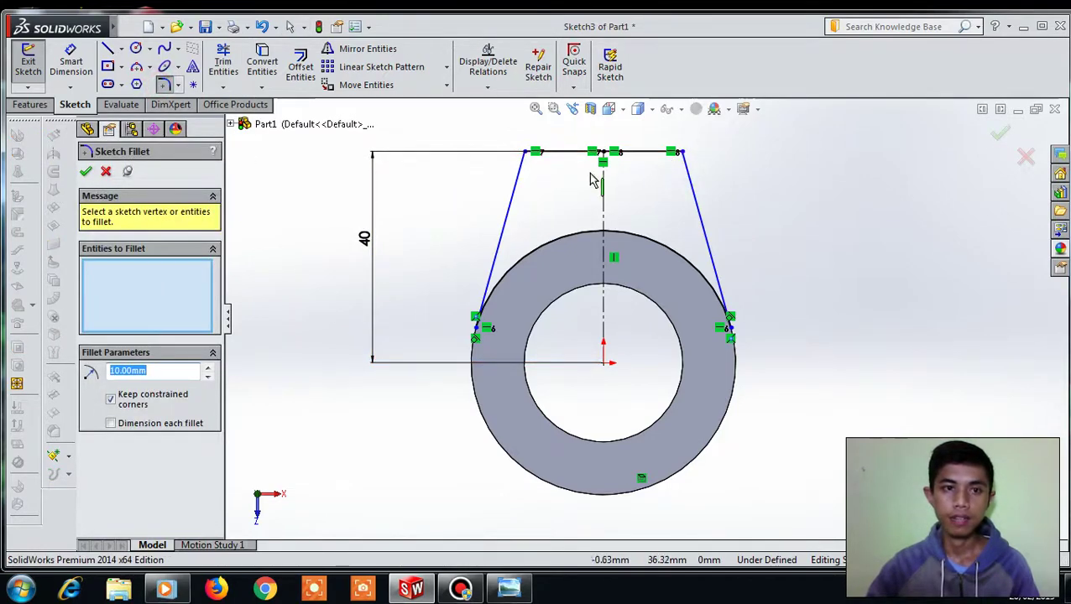
click(510, 587)
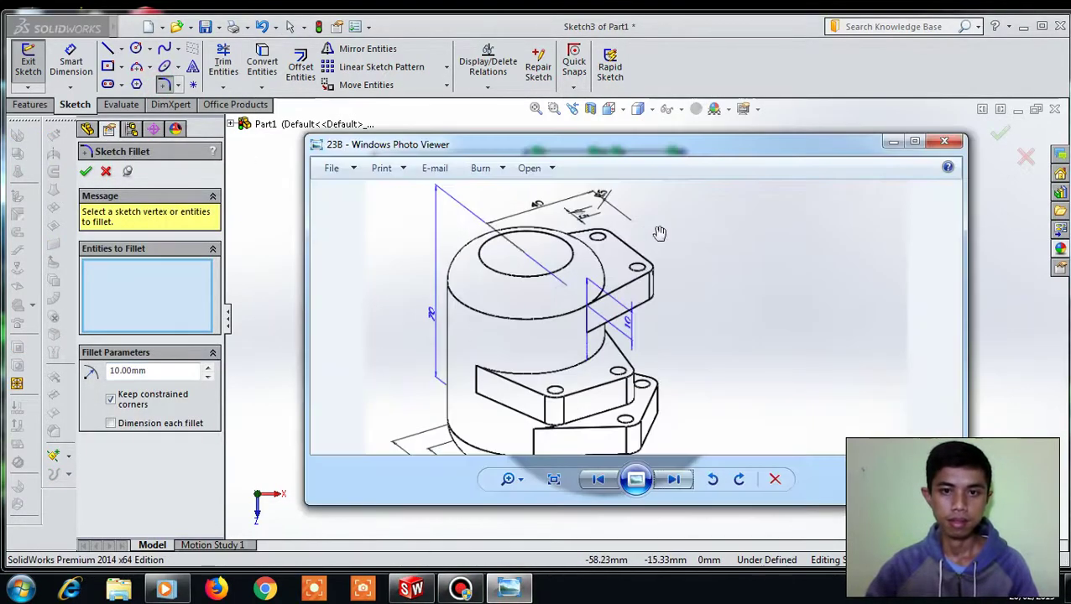
drag(673, 229, 609, 231)
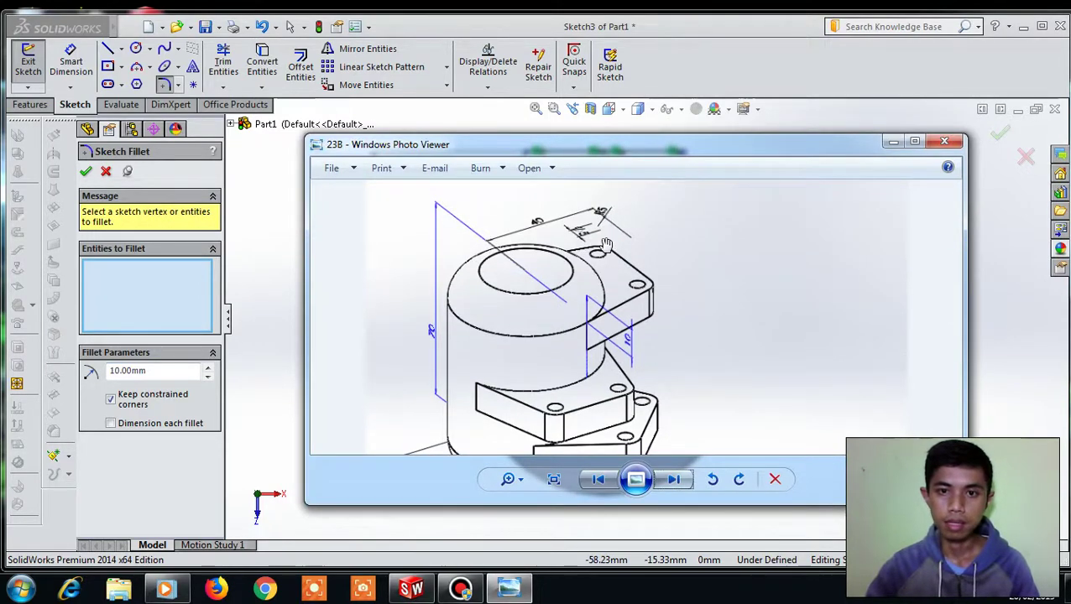
click(893, 141)
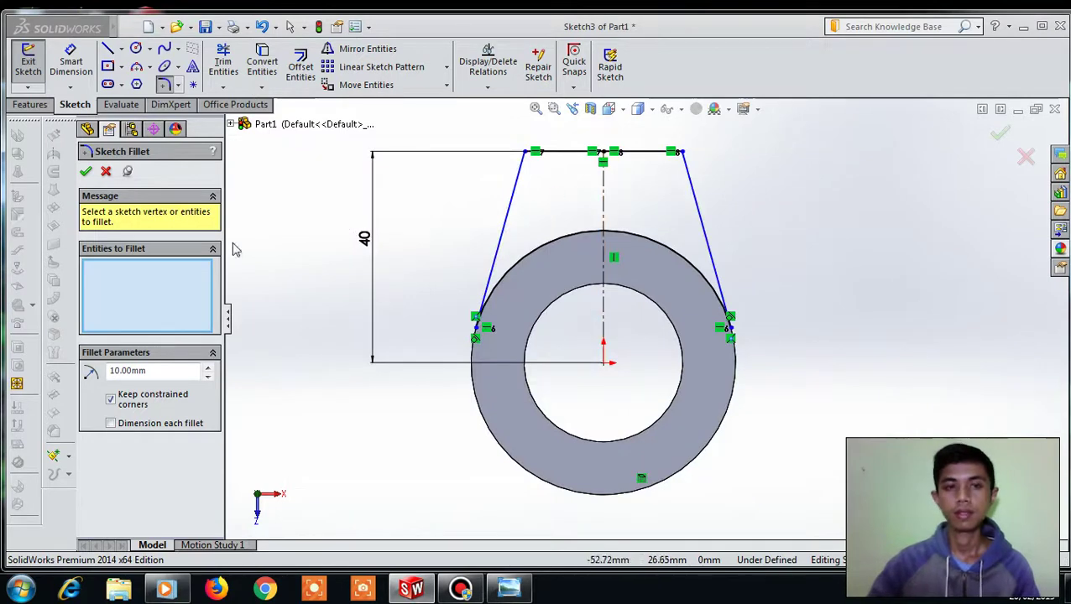
click(121, 372)
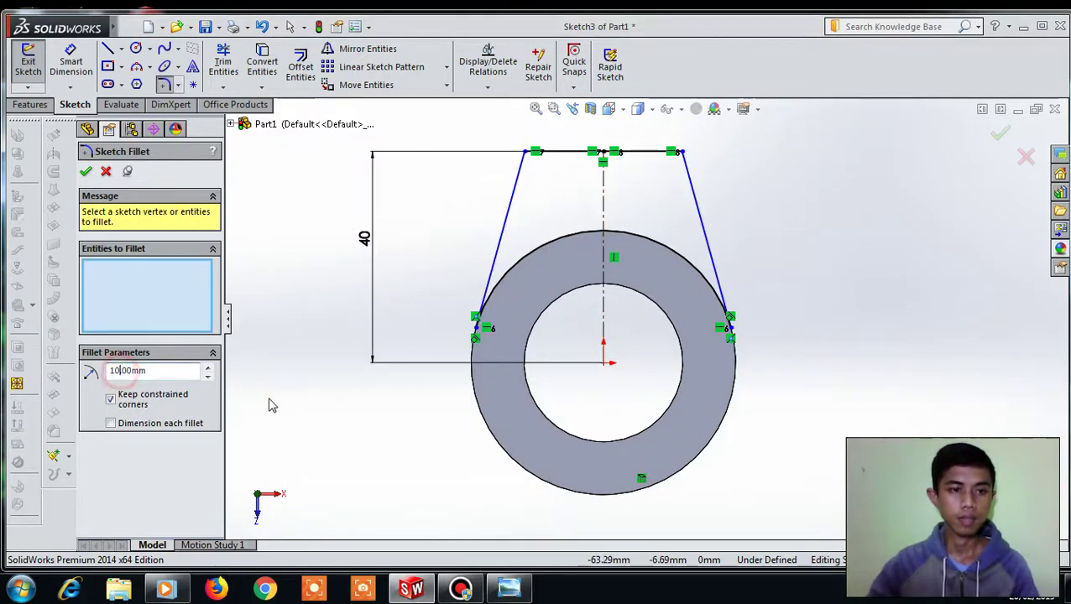
key(BackSpace)
key(BackSpace)
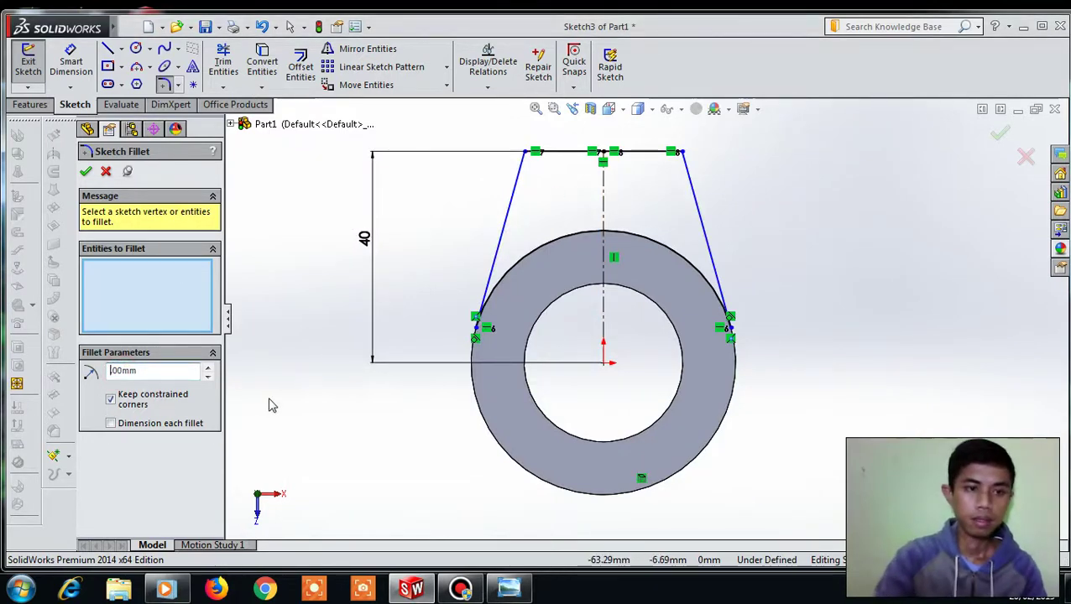
text(5)
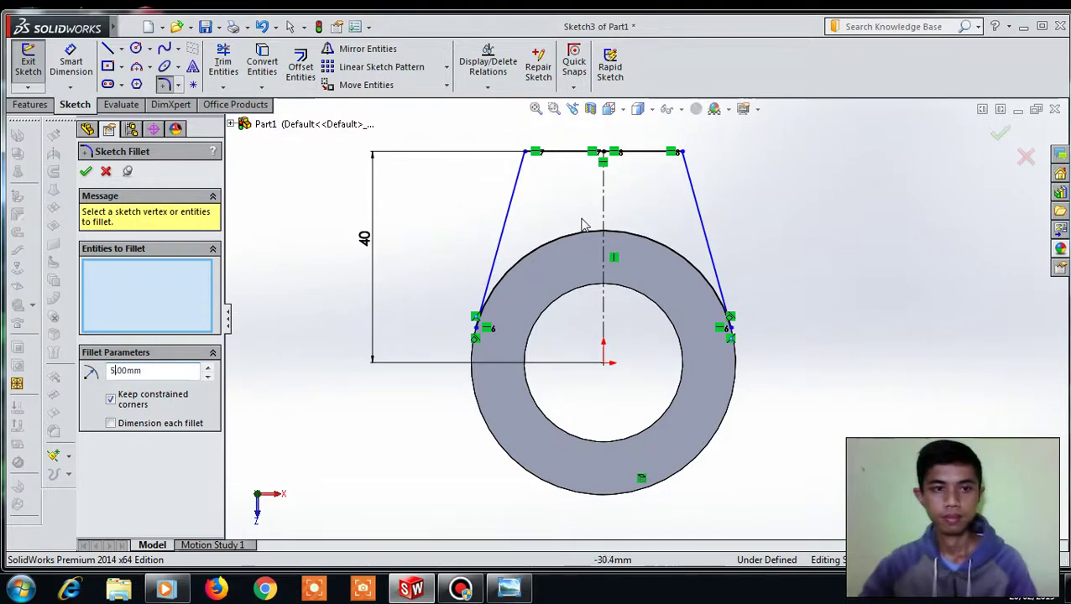
click(678, 152)
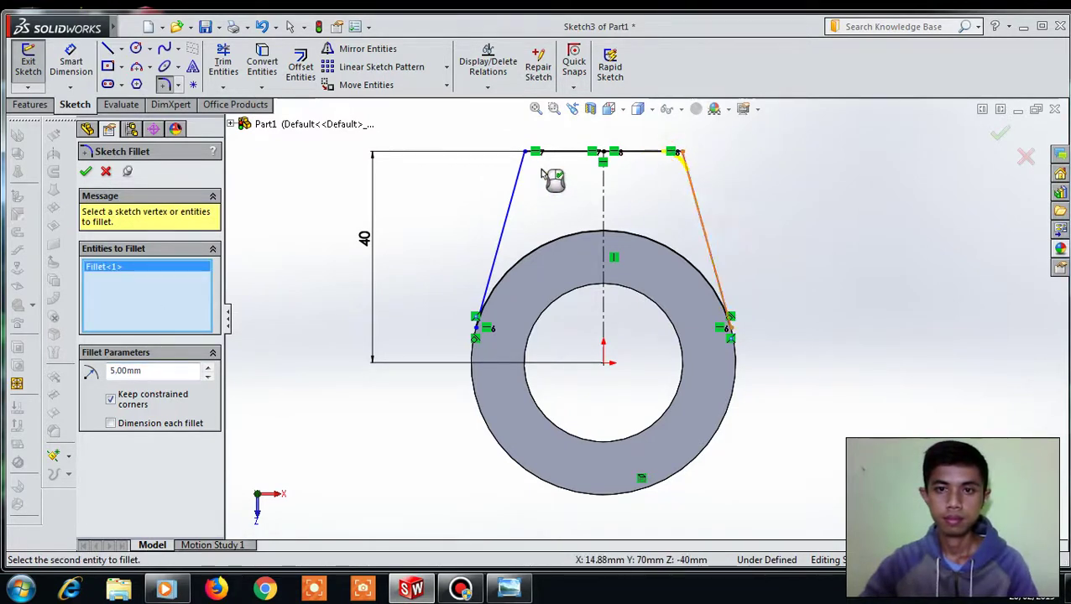
click(527, 152)
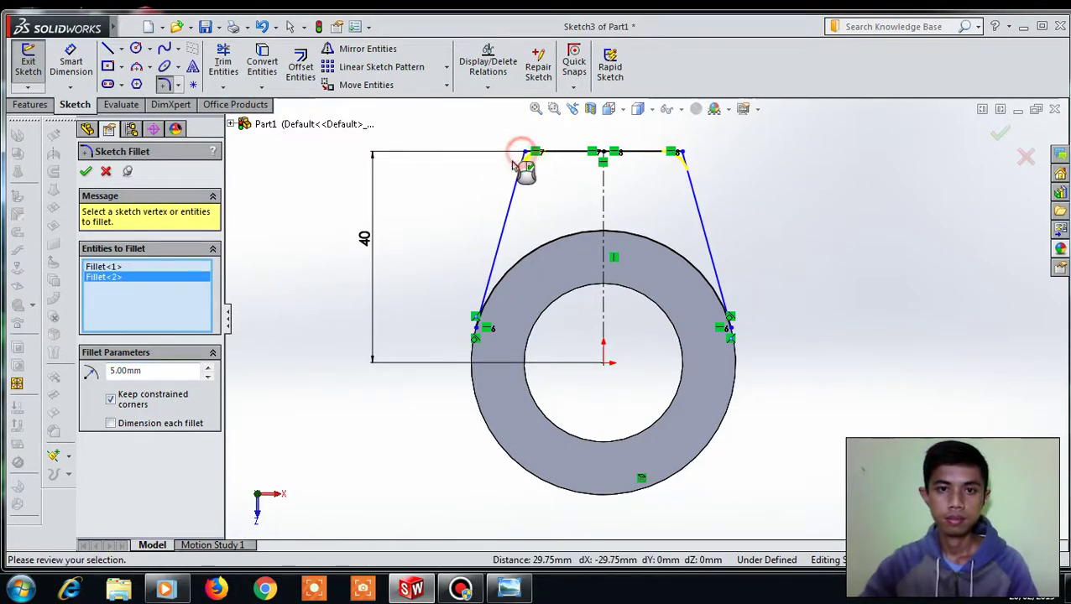
click(86, 172)
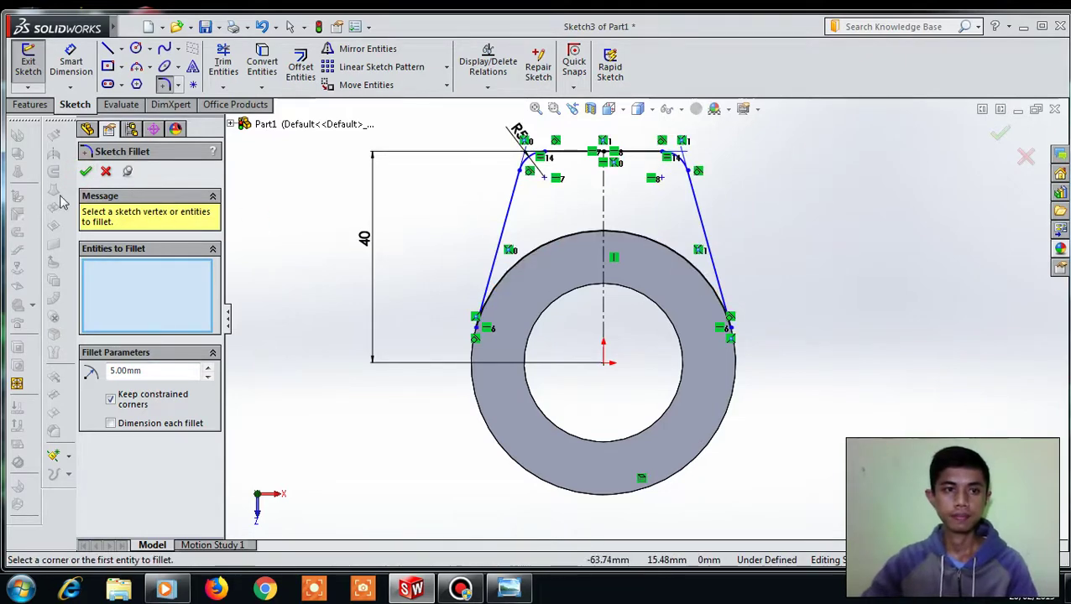
click(86, 173)
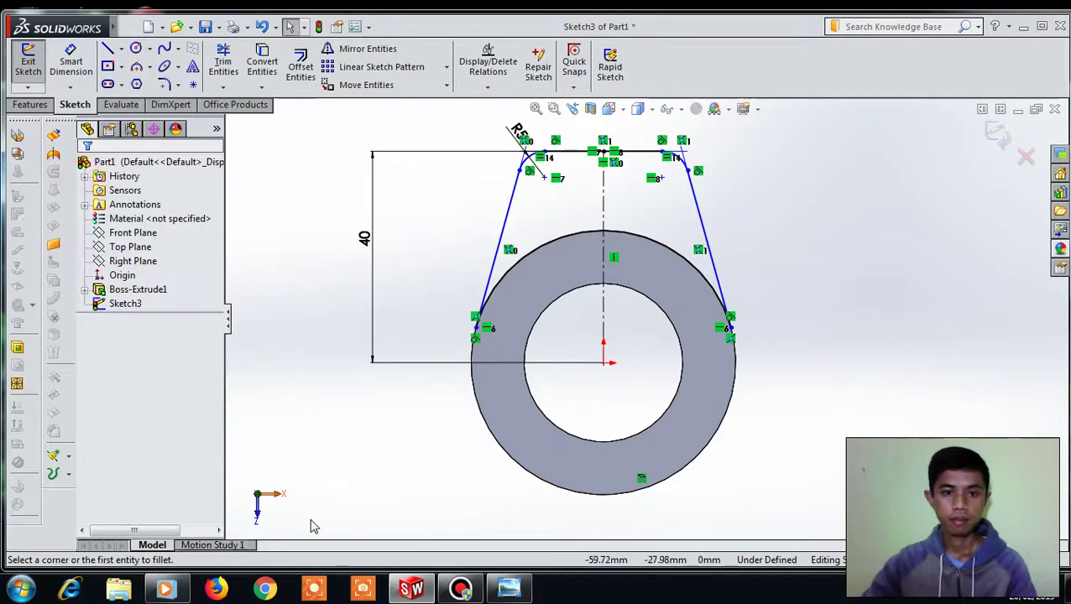
click(504, 591)
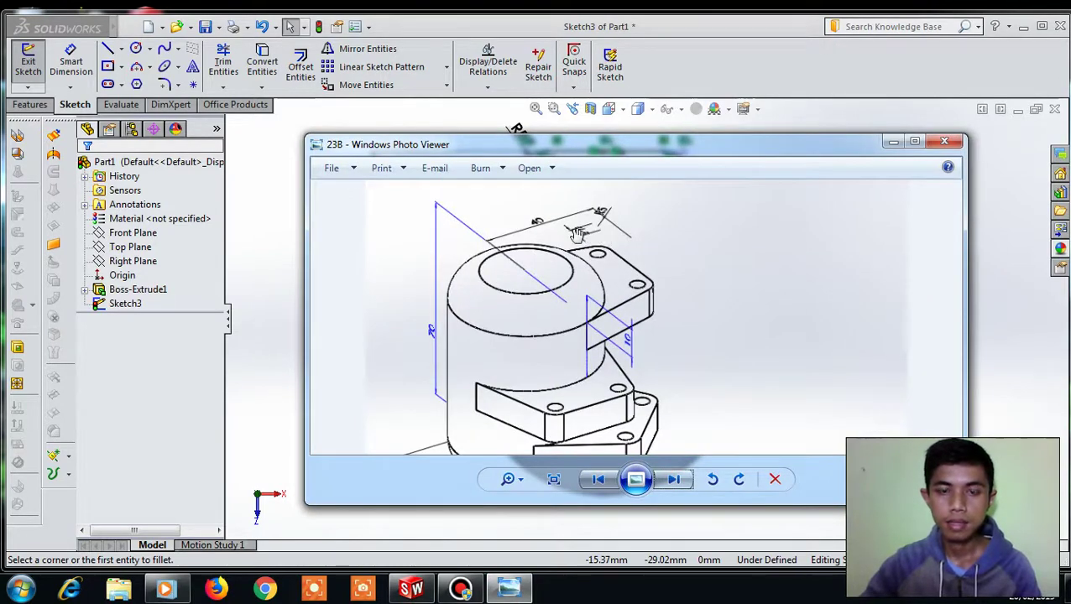
- Draw two small hole circles just below the tab's left and right rounded corners
click(891, 141)
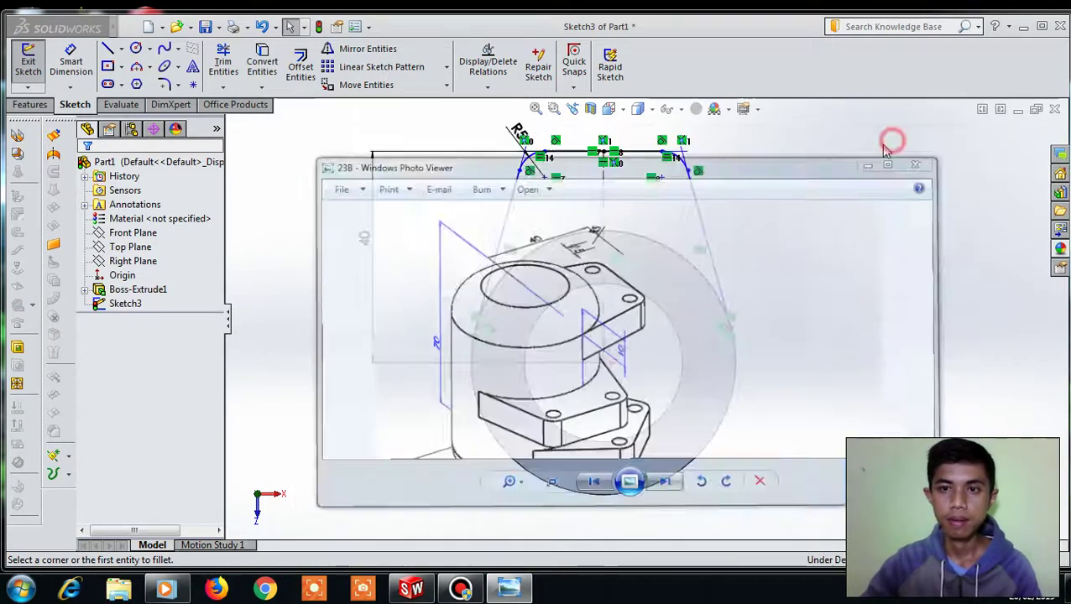
click(137, 49)
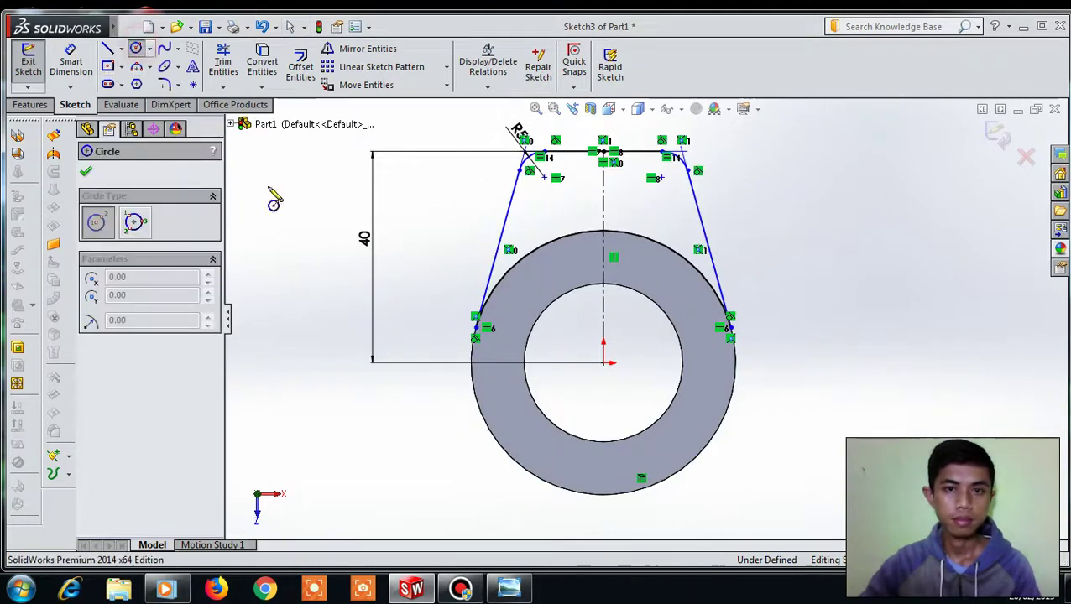
click(544, 178)
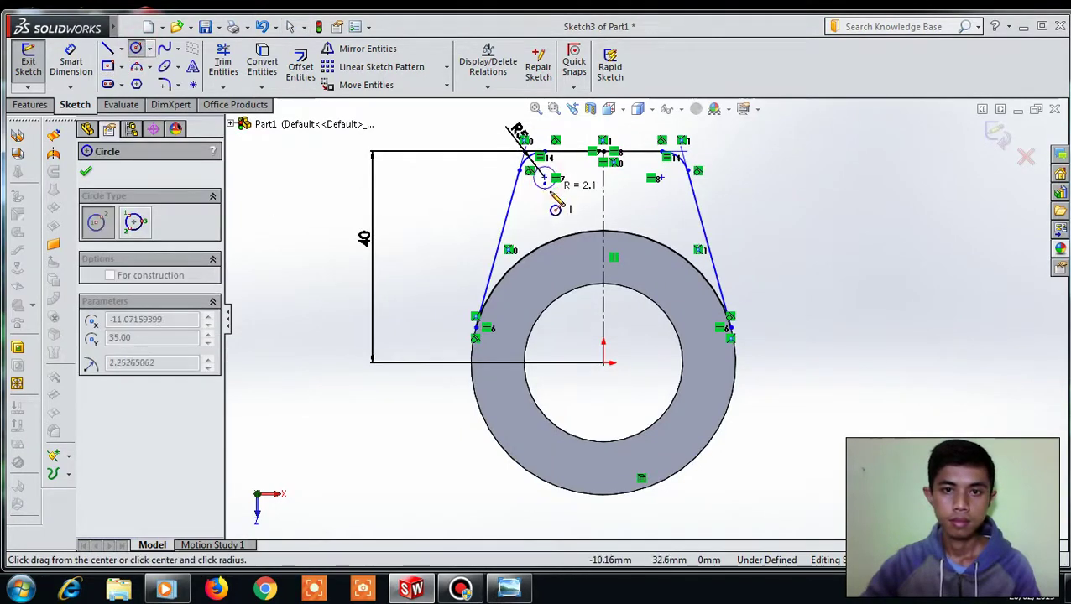
click(555, 172)
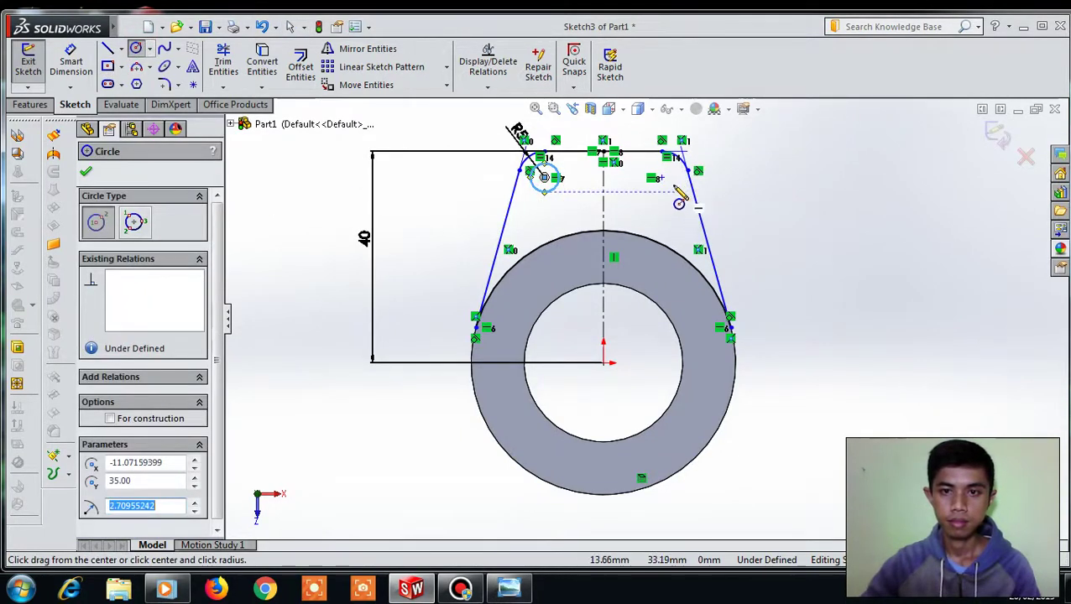
click(661, 178)
click(675, 173)
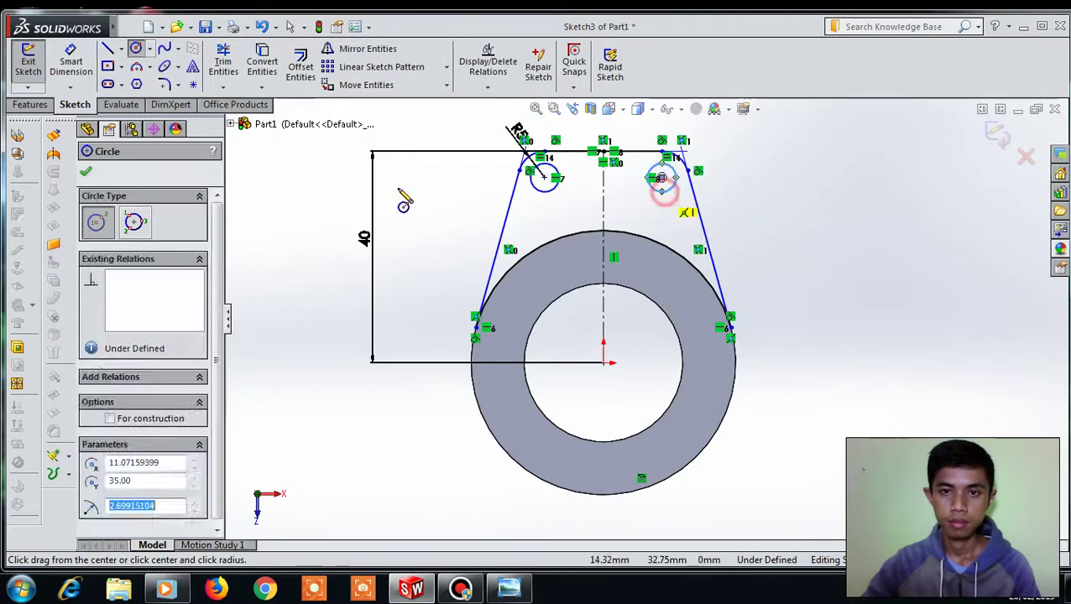
- Add a diameter dimension to the left hole circle
click(71, 62)
click(544, 193)
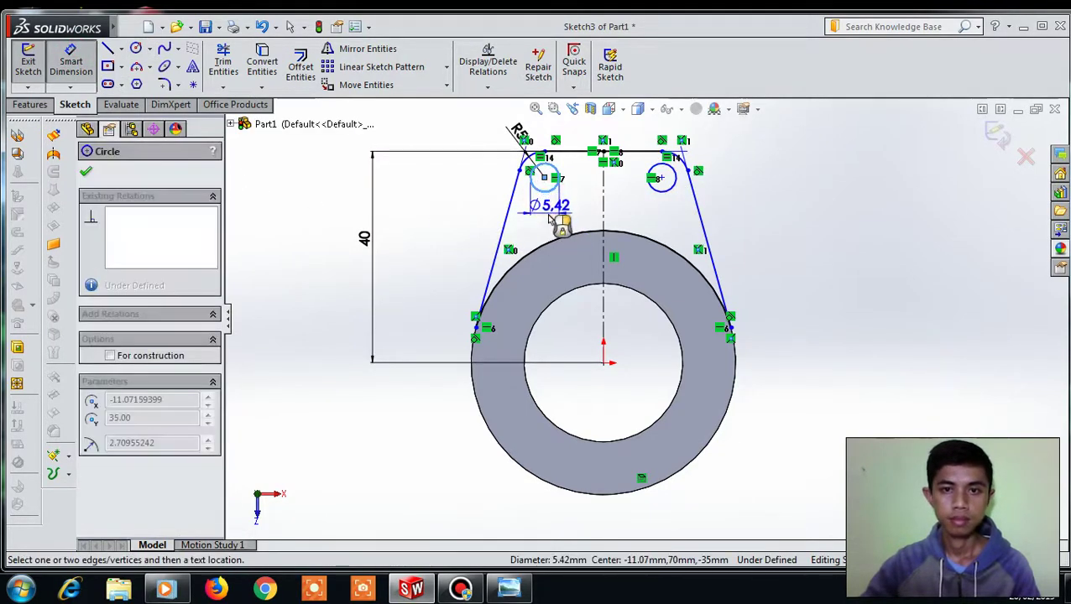
click(549, 210)
- Set both hole circles' diameters to 5 mm
text(5)
click(486, 200)
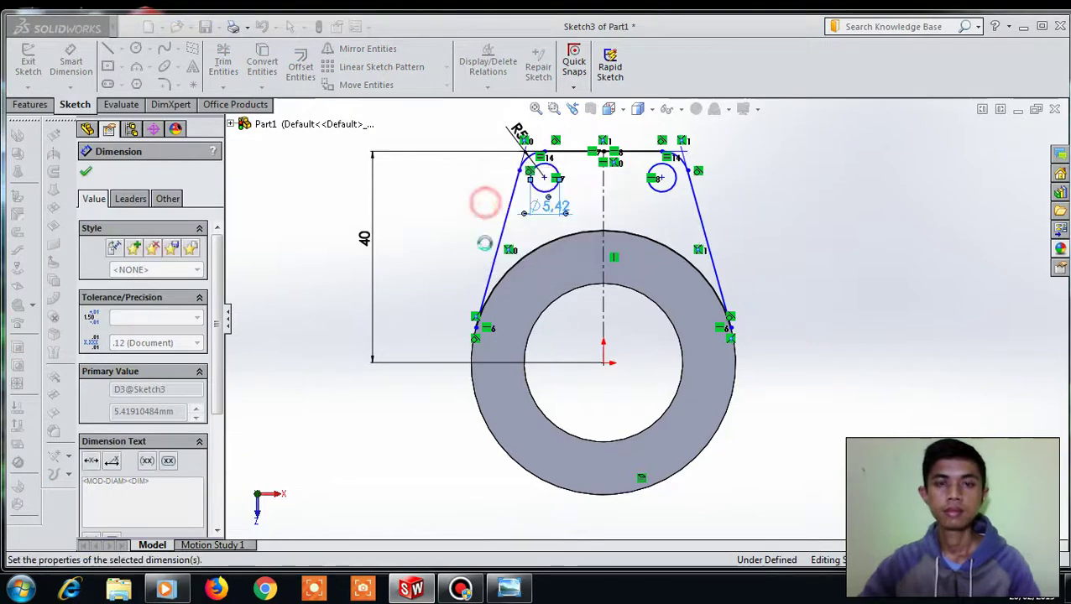
click(668, 168)
click(663, 211)
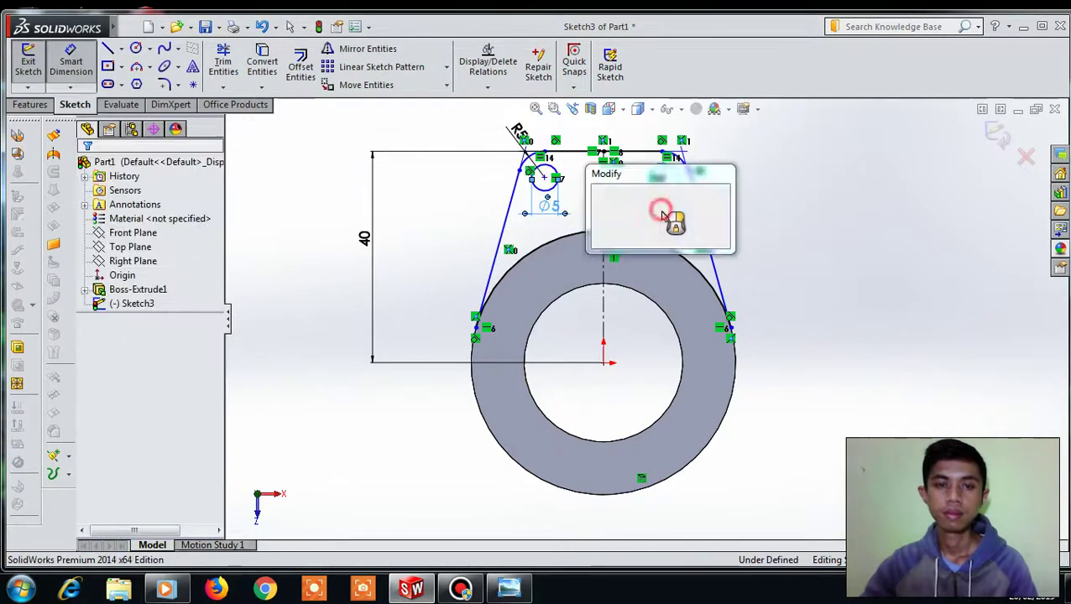
text(5)
click(600, 194)
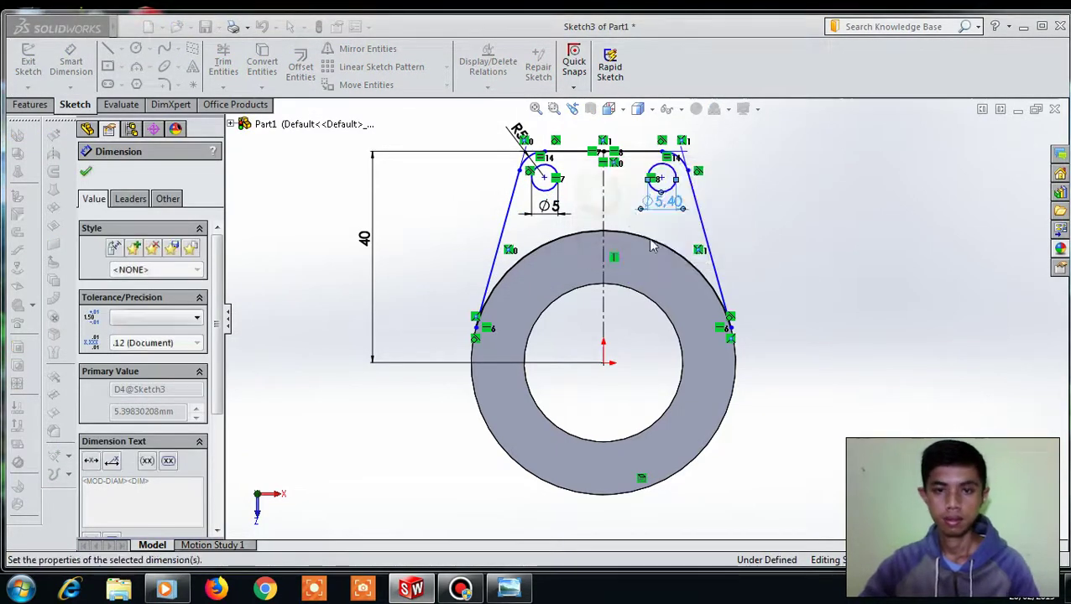
- Zoom out and orbit to view the tab sketch atop the hollow cylinder in 3D
key(Escape)
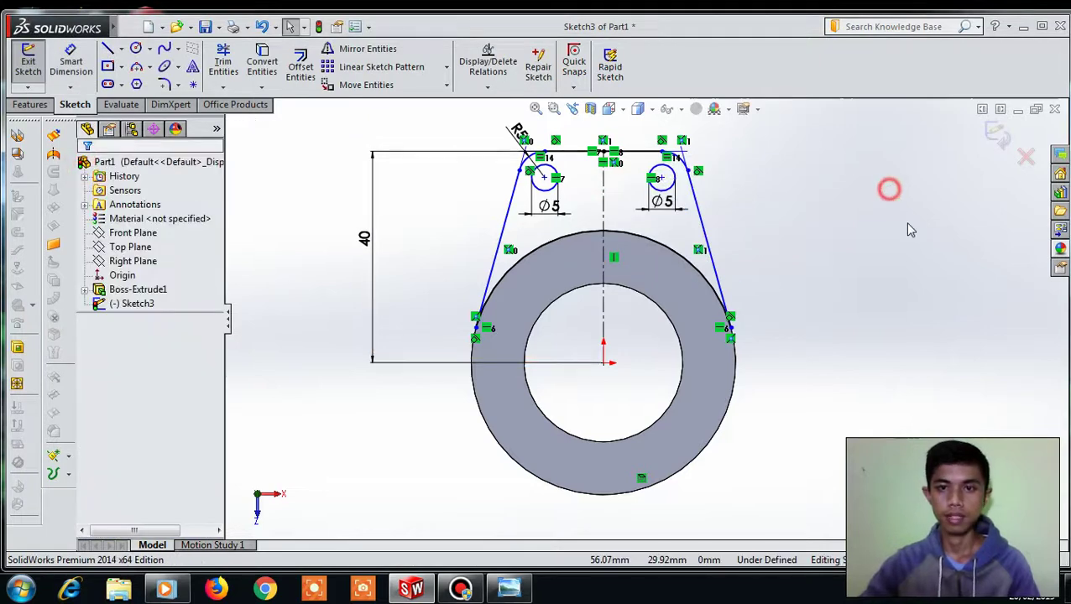
scroll(844, 363, up, 1)
scroll(799, 306, up, 2)
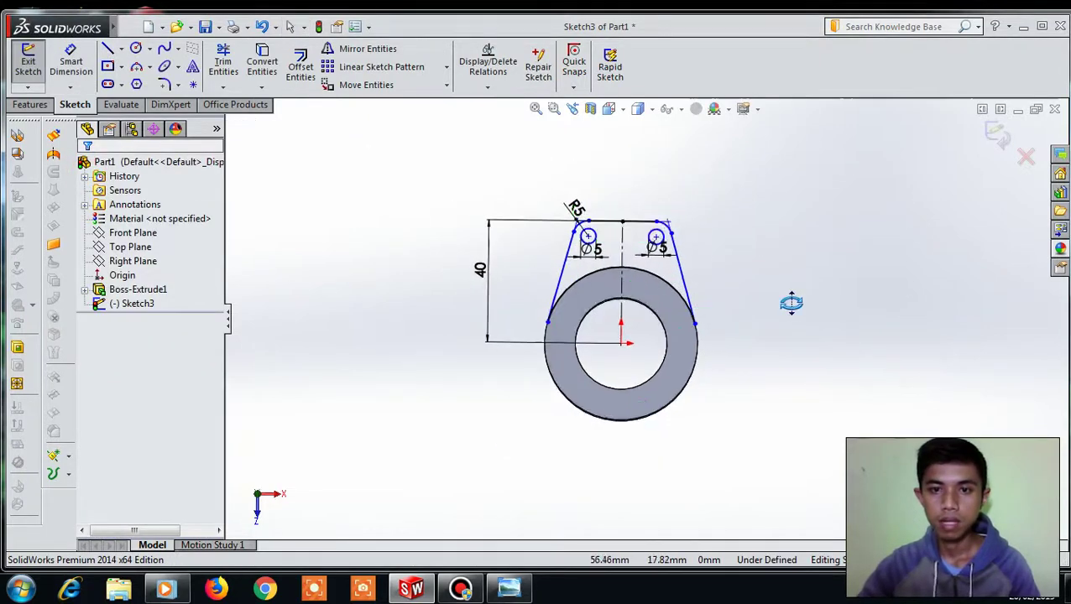
middle_drag(799, 307, 705, 216)
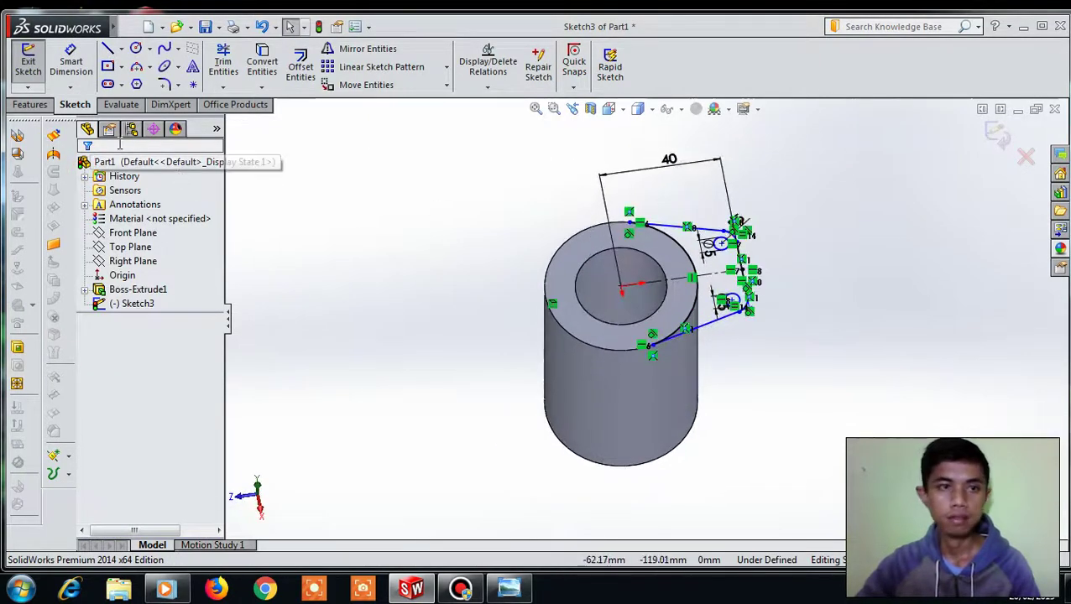
- Preview an Extruded Boss/Base of the tab sketch at 10 mm Blind depth, reversed downward
click(29, 104)
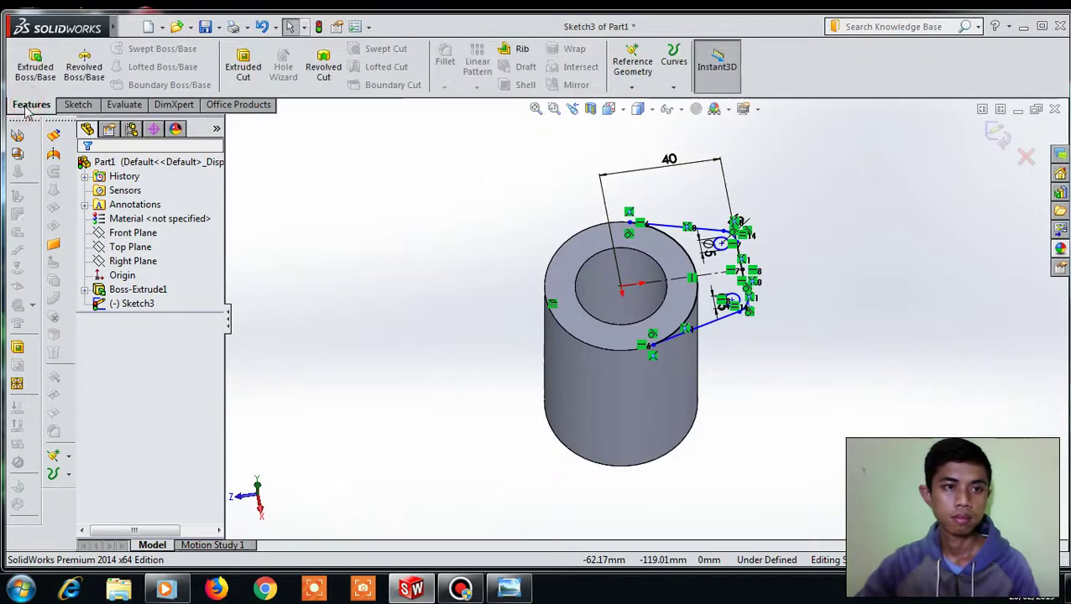
click(35, 66)
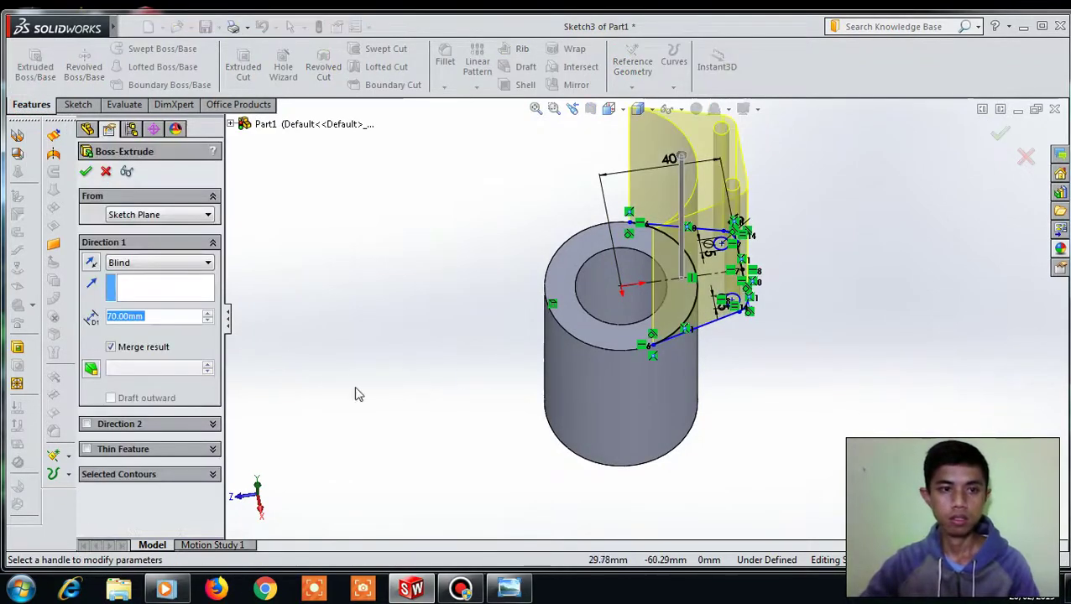
text(70)
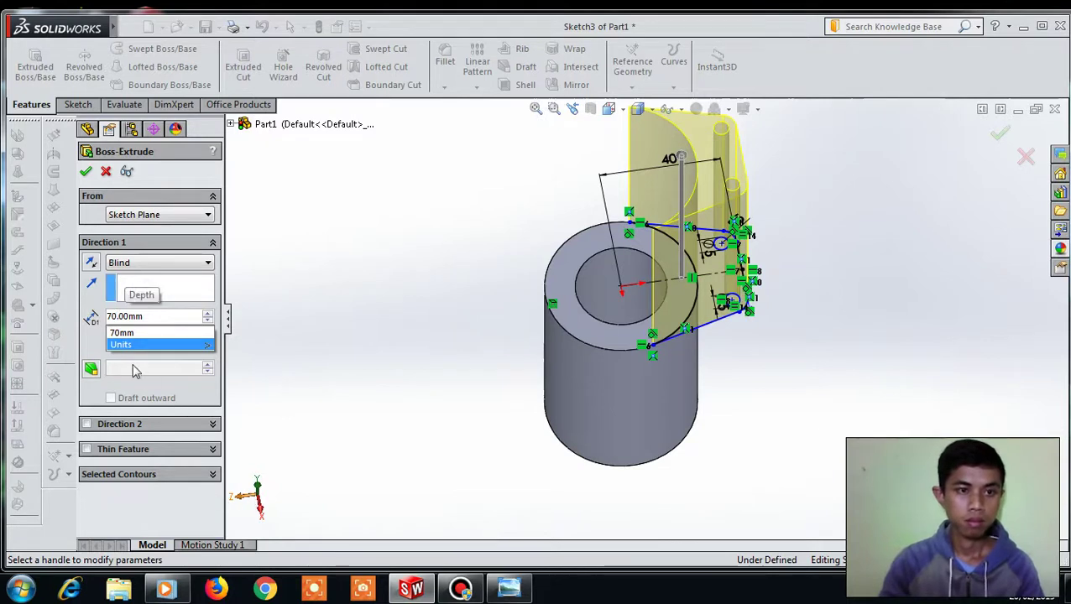
click(148, 320)
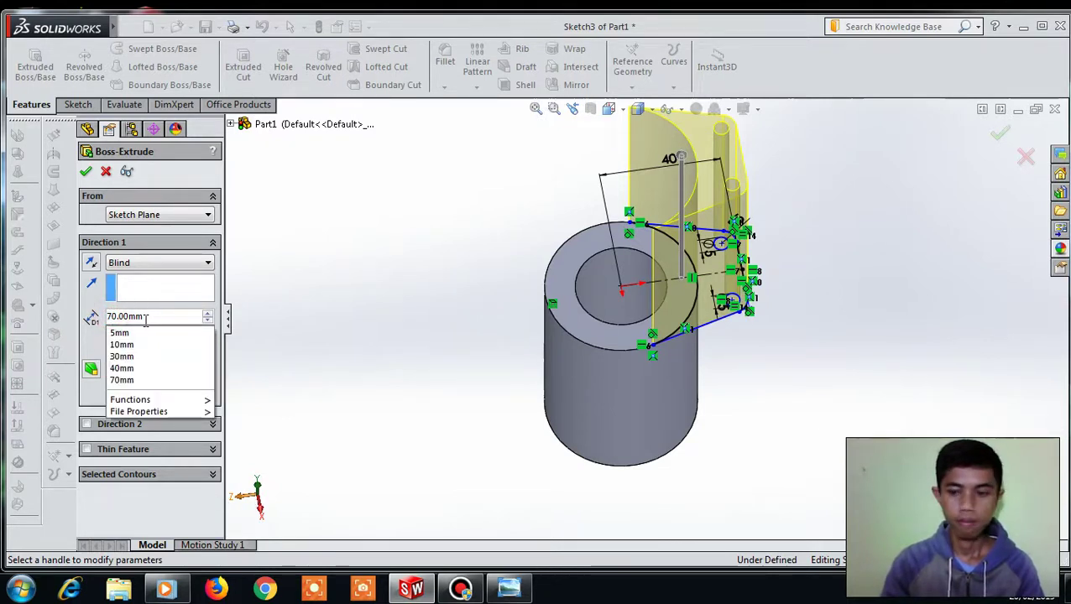
click(122, 345)
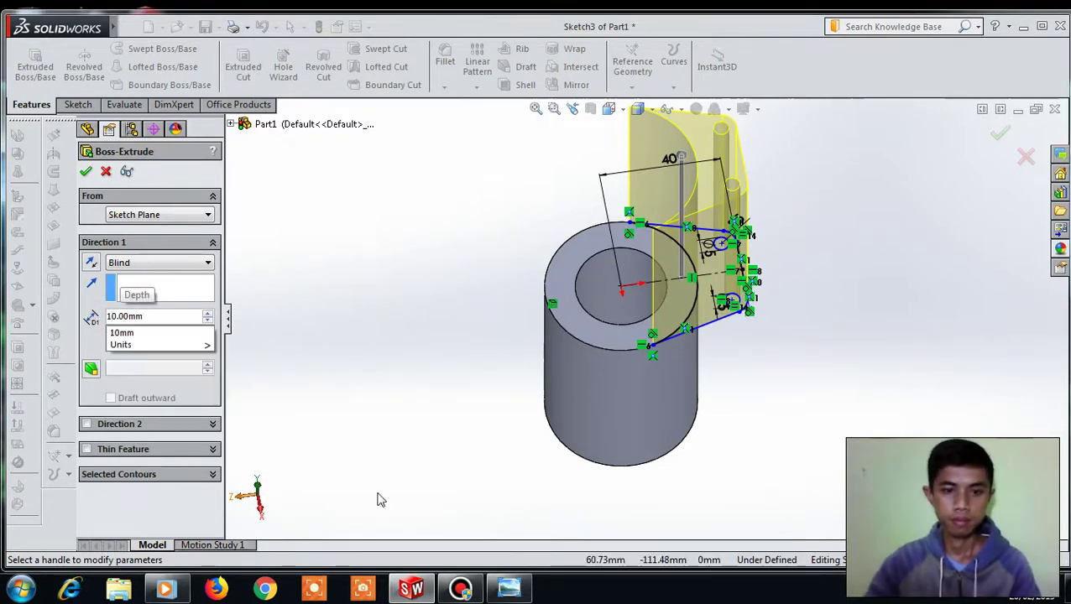
click(508, 587)
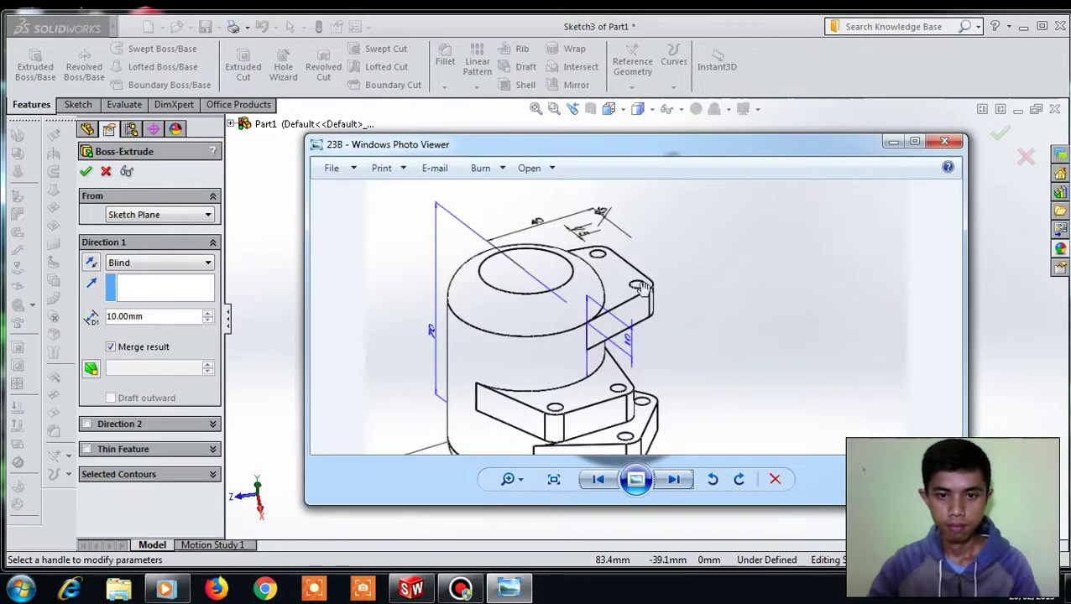
click(893, 141)
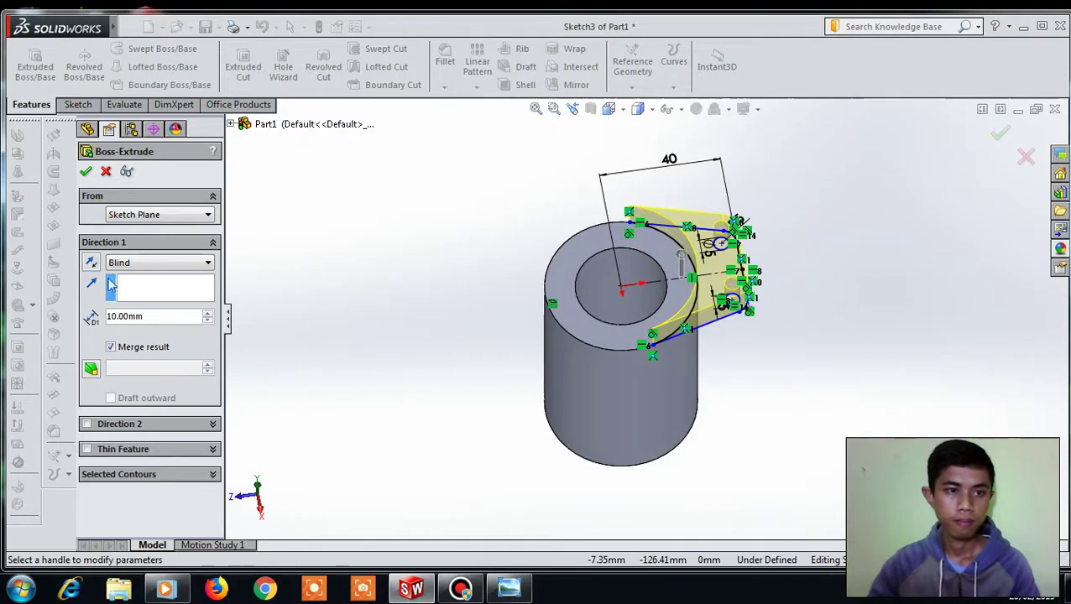
click(93, 265)
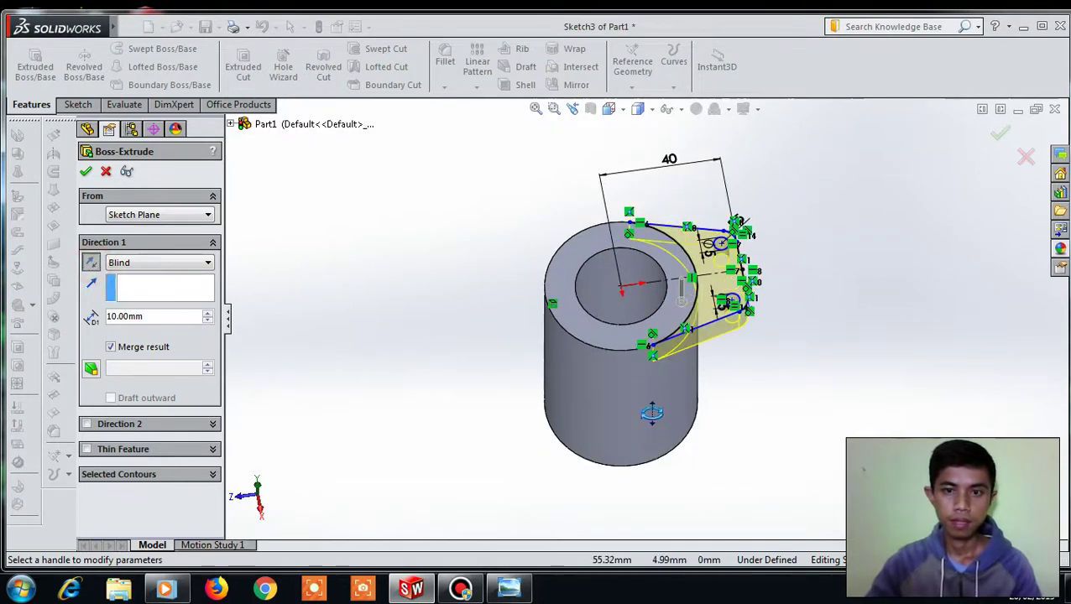
middle_drag(629, 361, 629, 318)
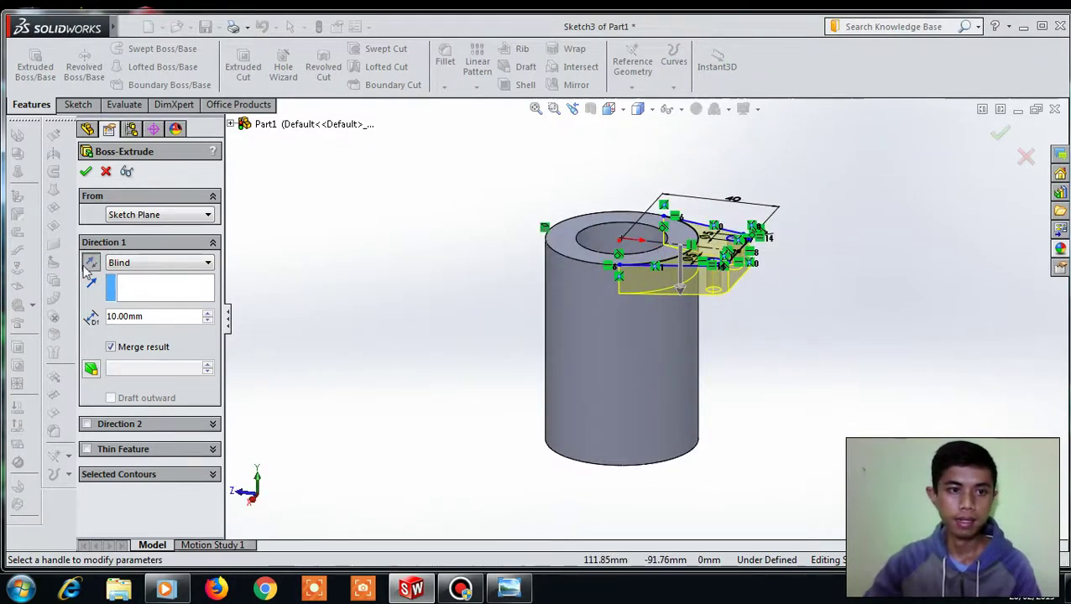
- Extrude the tab as a separate body starting 10 mm below the sketch plane, creating Boss-Extrude2
click(111, 348)
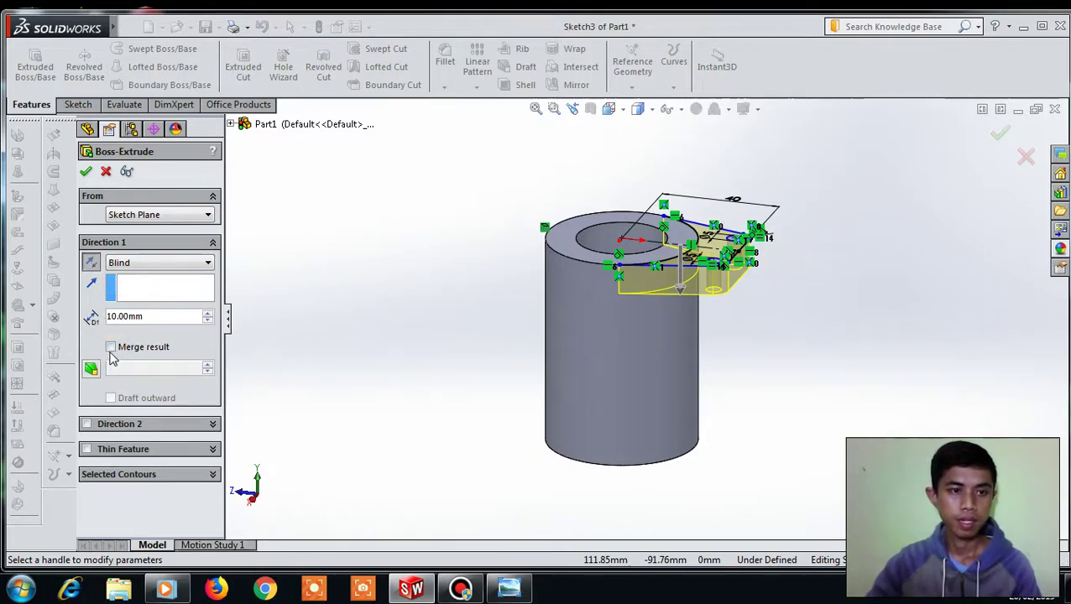
click(147, 216)
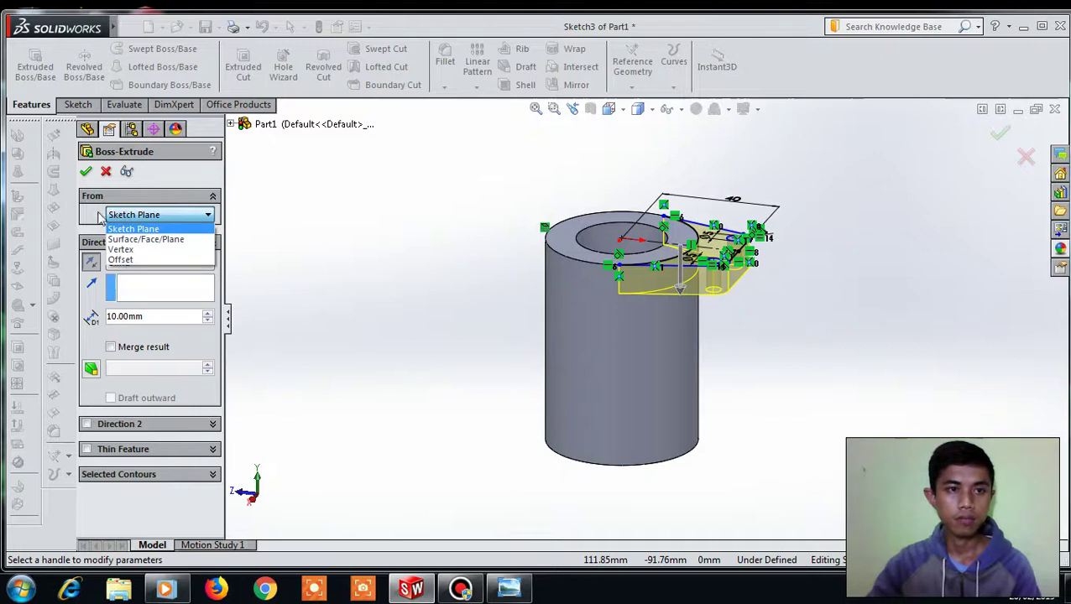
click(122, 262)
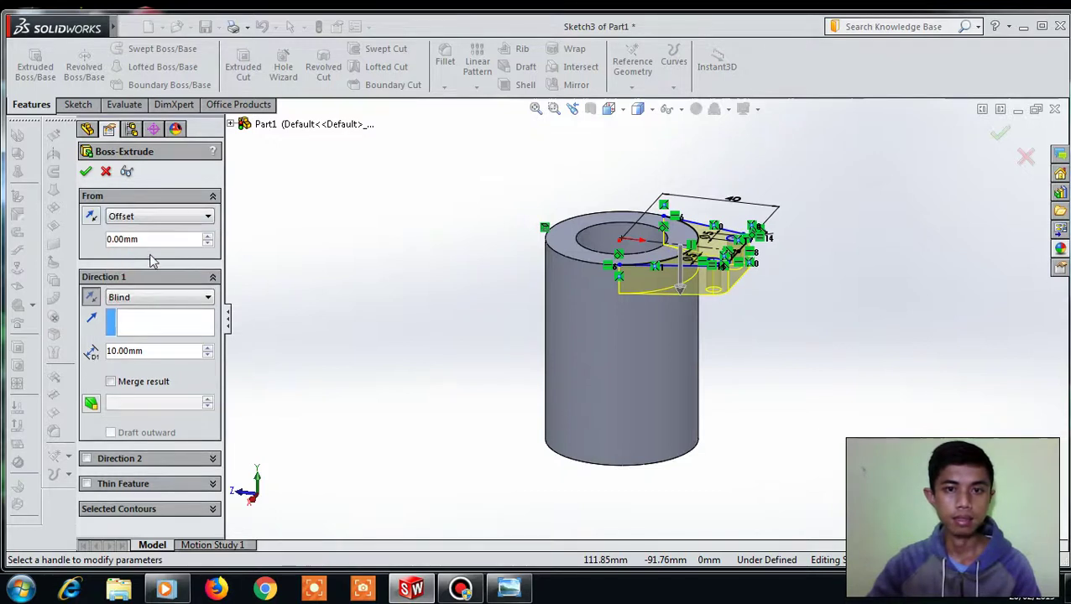
click(109, 241)
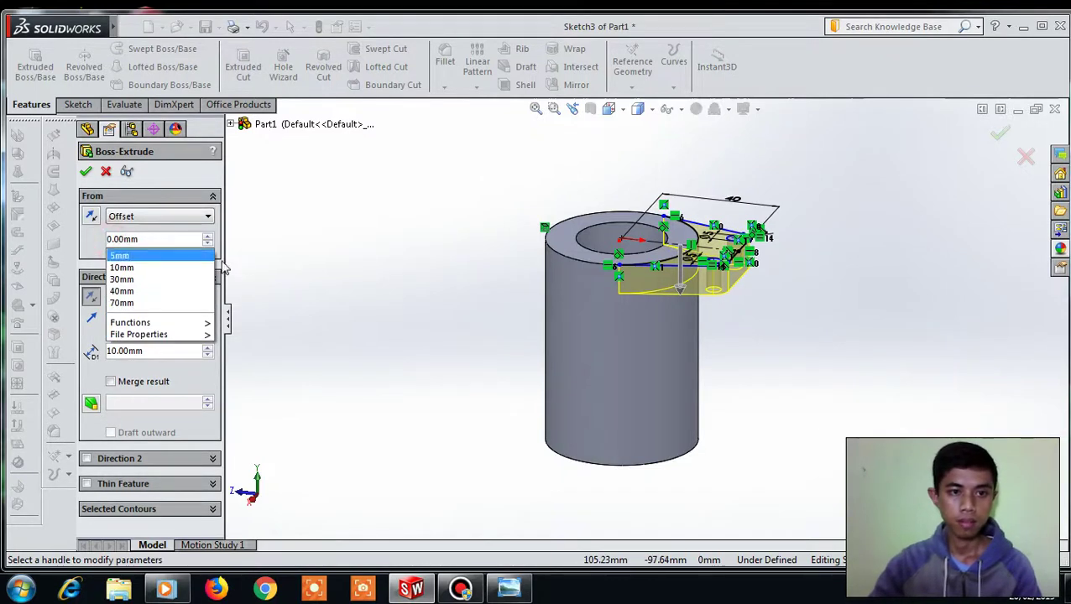
text(1)
mouse_move(160, 267)
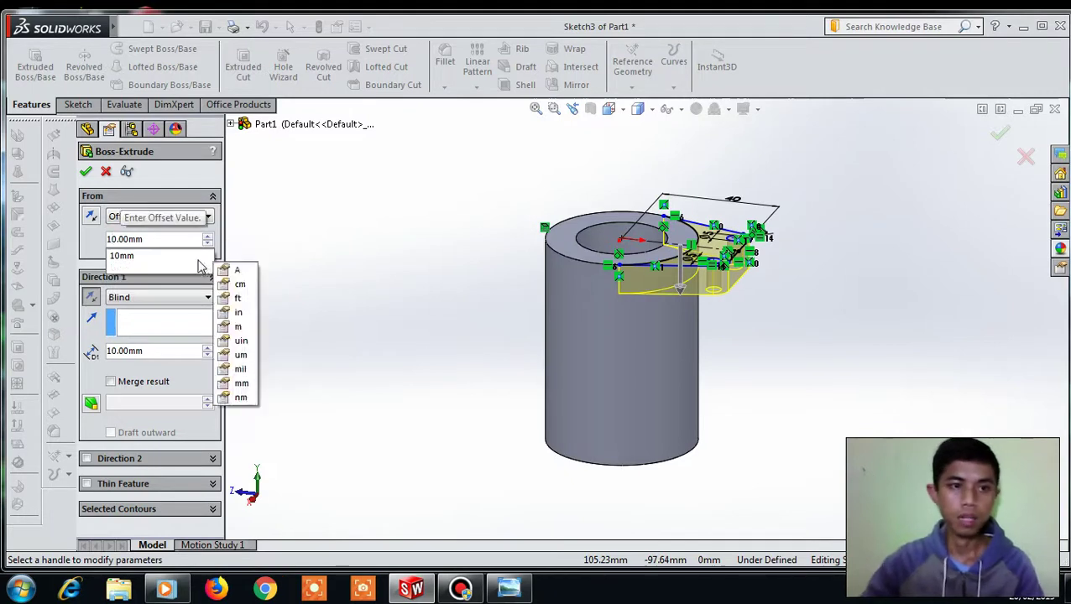
key(Return)
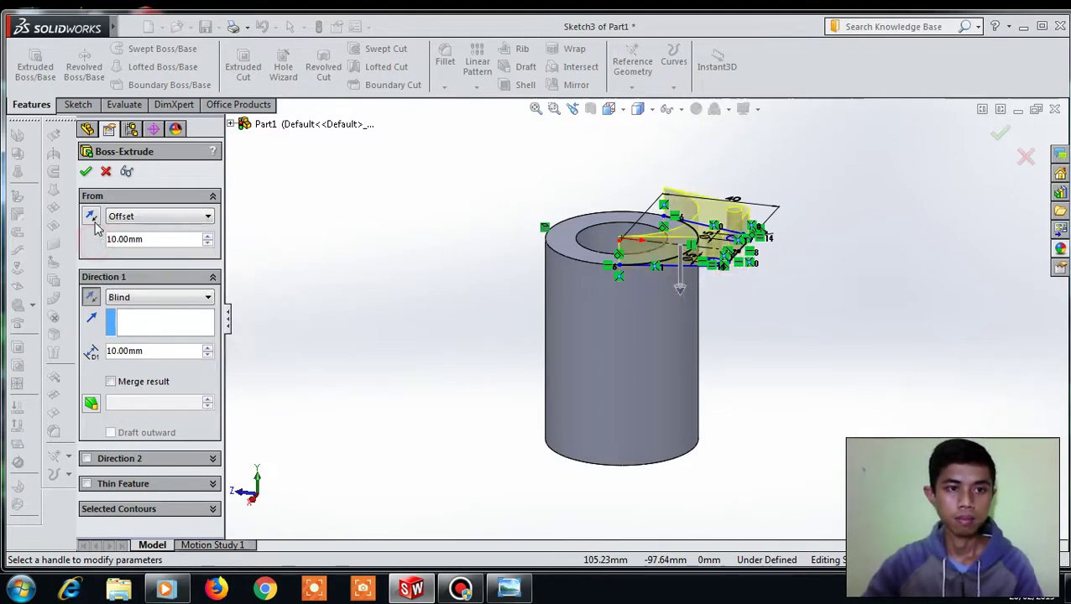
click(92, 217)
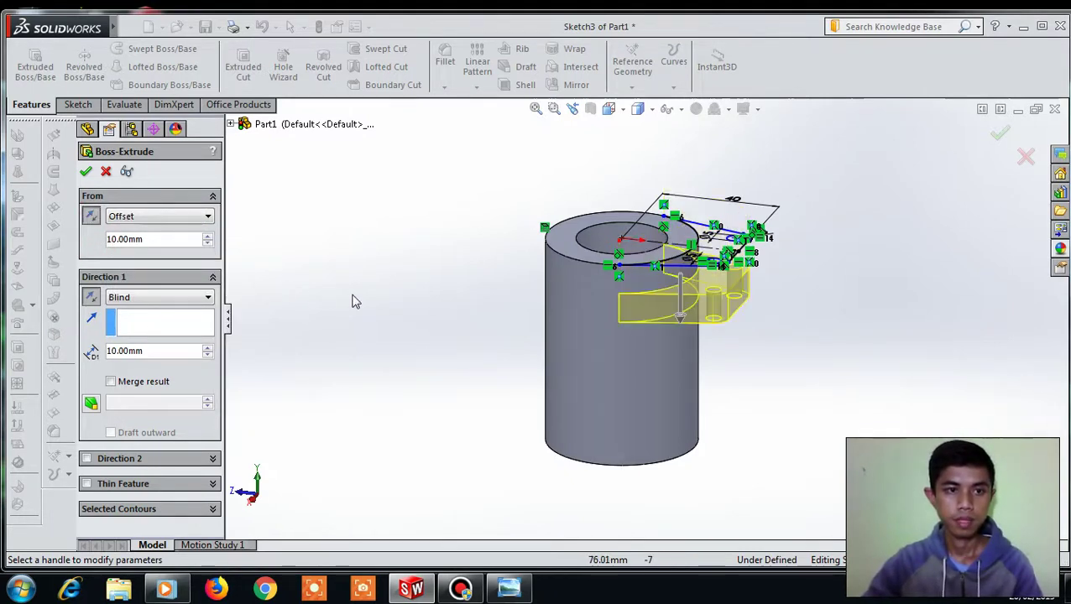
middle_drag(606, 330, 637, 319)
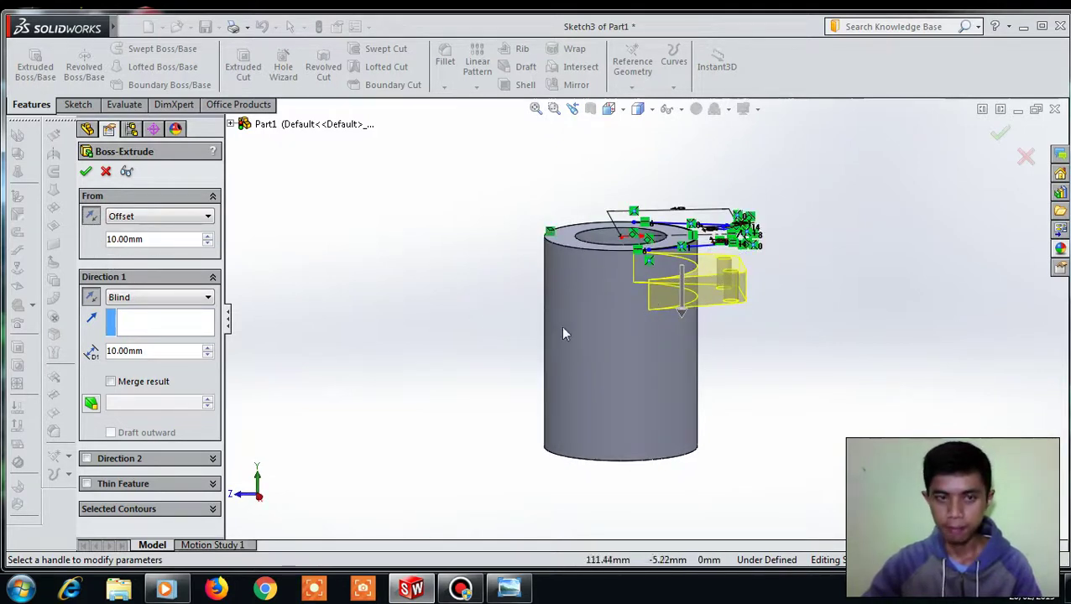
middle_drag(793, 447, 785, 425)
click(88, 173)
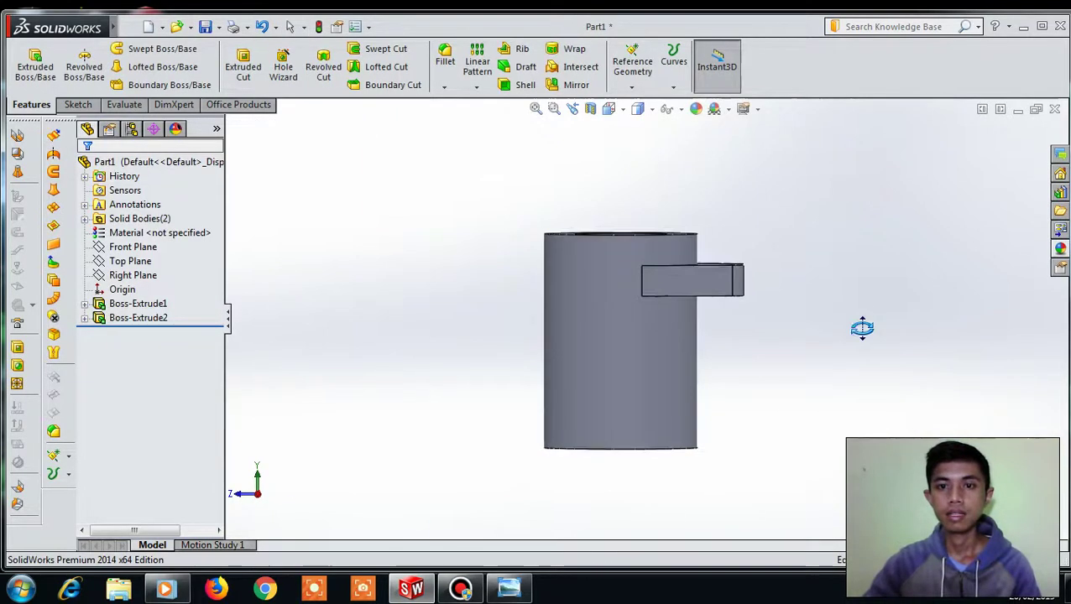
- Compare the new tab with the 23B reference drawing and expand Boss-Extrude2 to reveal its sketch
middle_drag(860, 327, 849, 372)
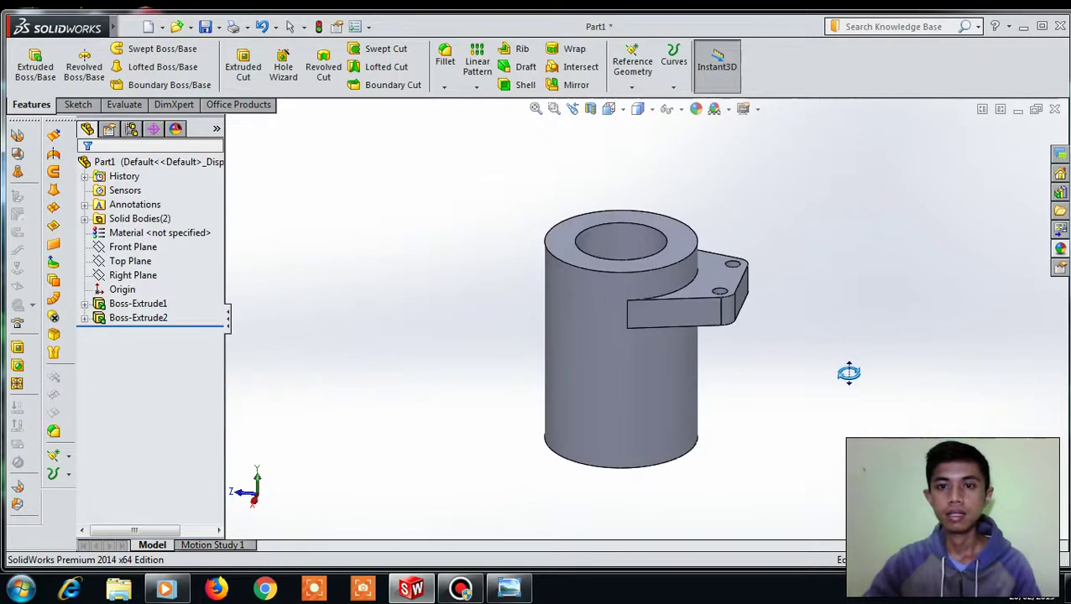
click(508, 587)
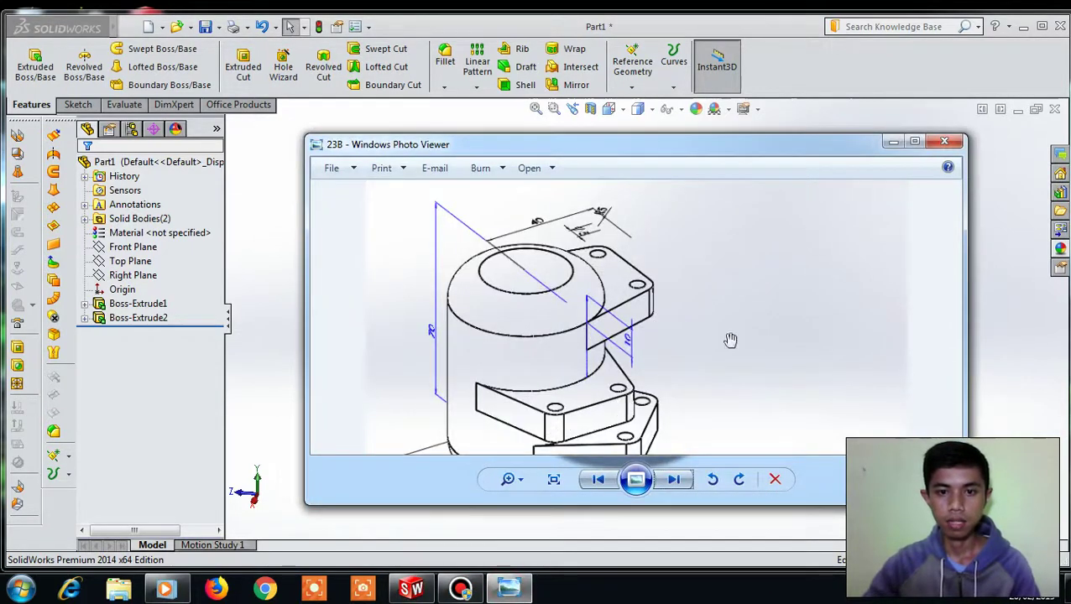
click(893, 142)
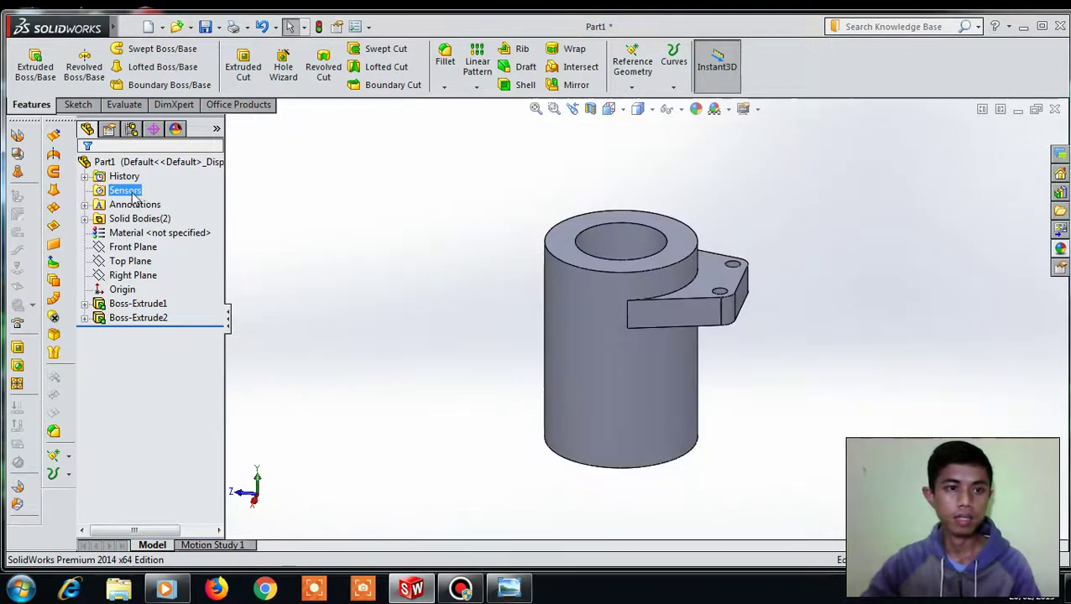
click(85, 318)
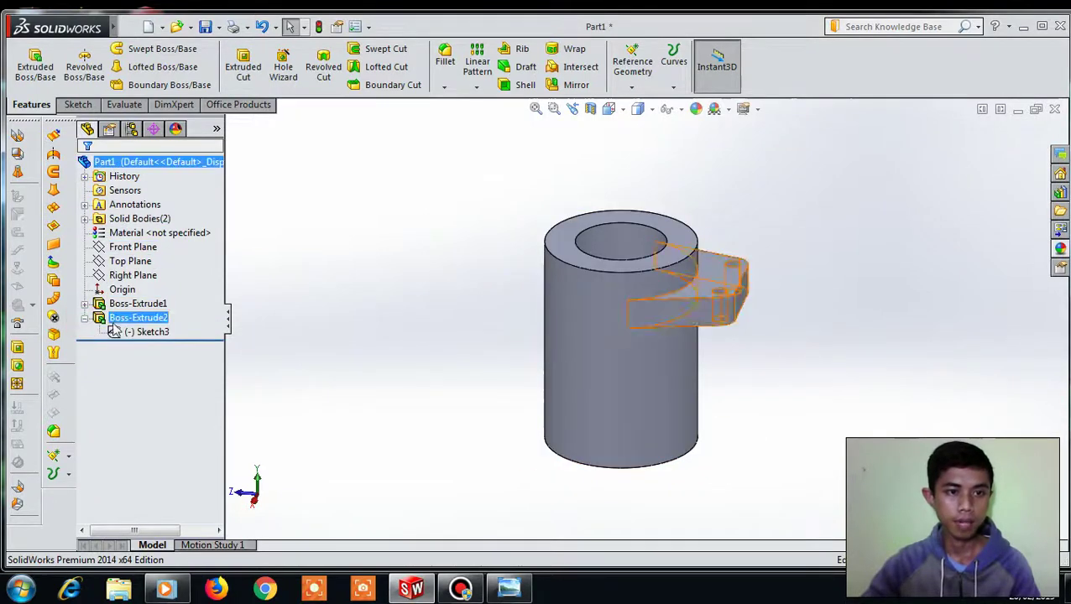
- Extrude Sketch3 again downward as a separate, unmerged body
click(150, 333)
click(155, 333)
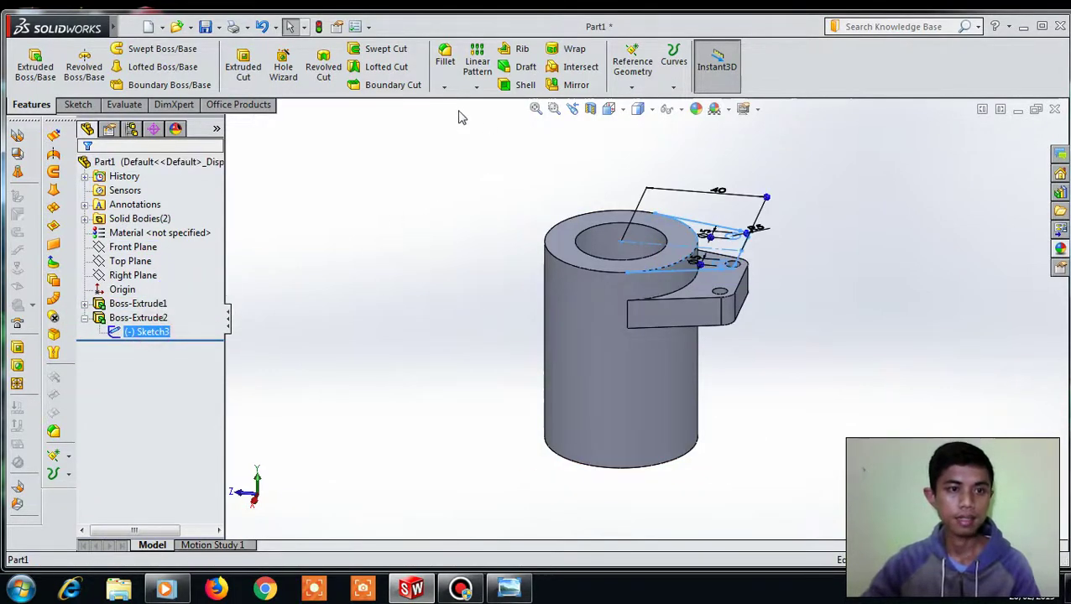
click(36, 68)
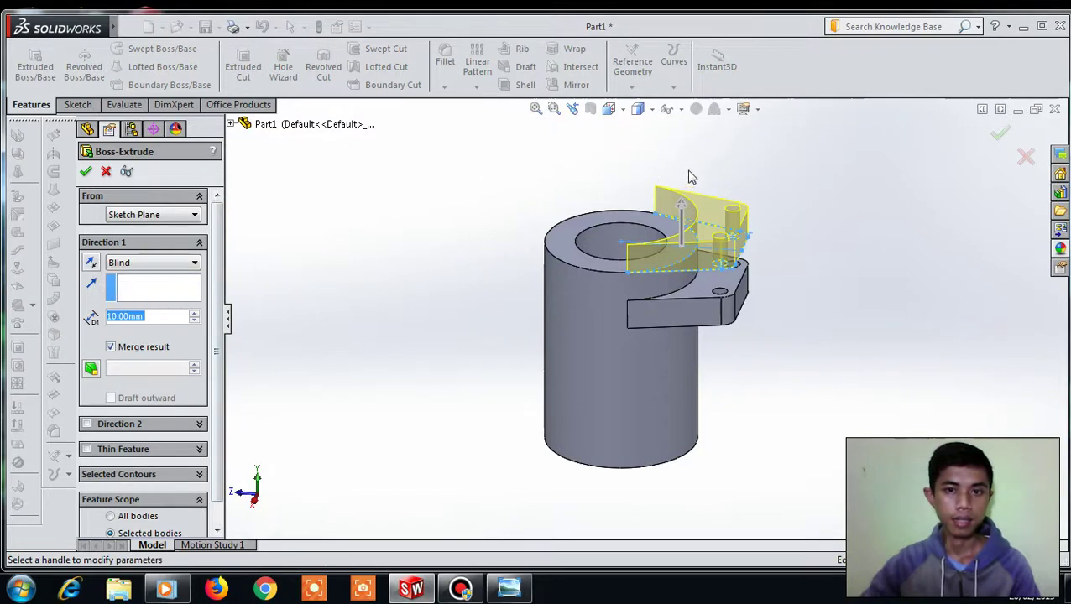
click(92, 264)
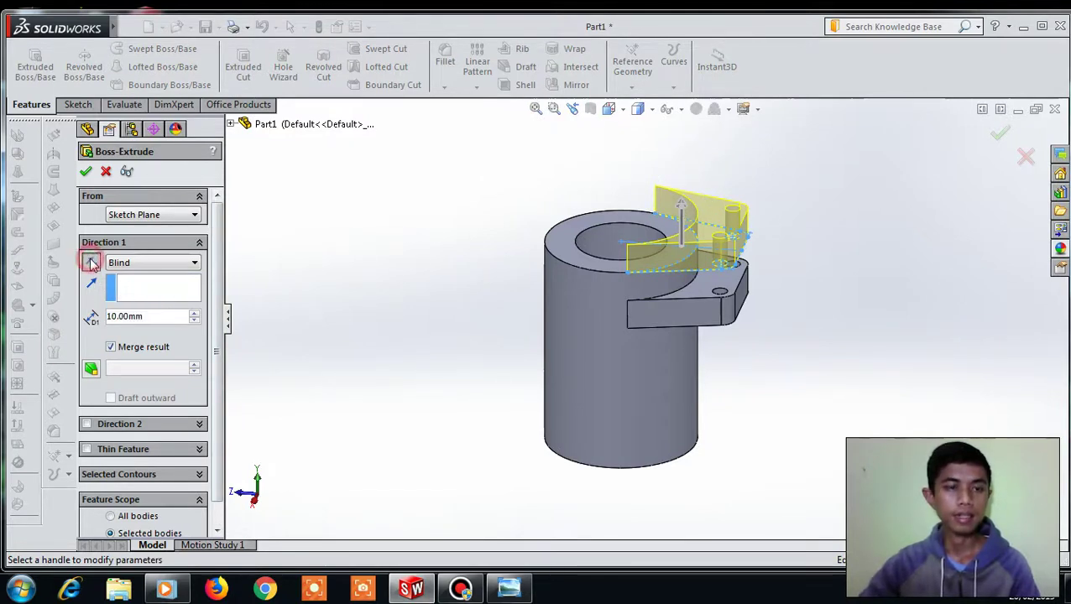
click(110, 346)
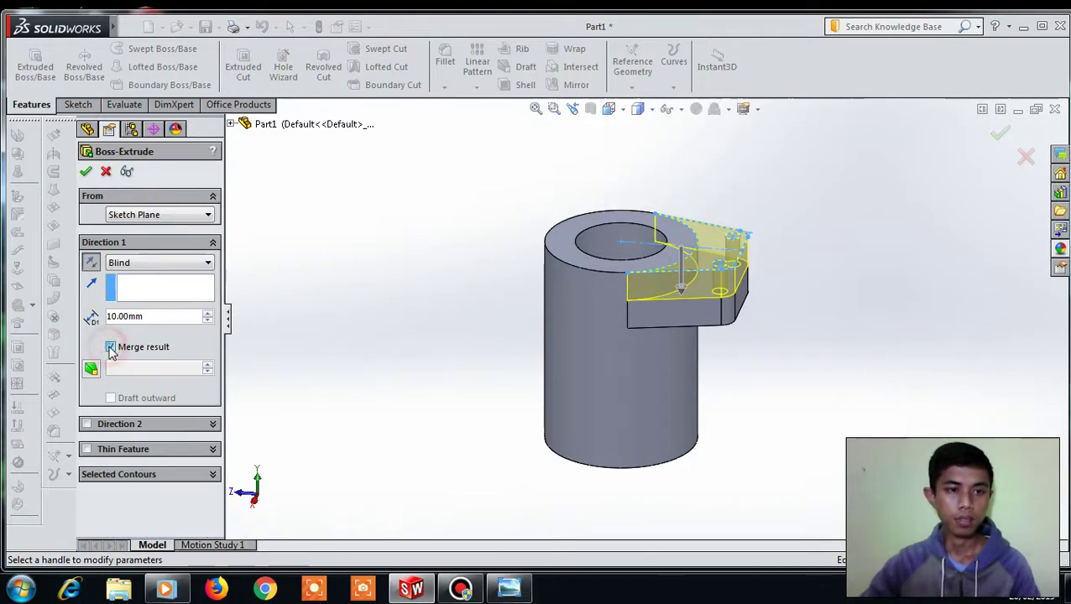
- Start the second lug from a 30 mm offset below the sketch plane, creating Boss-Extrude3
click(143, 217)
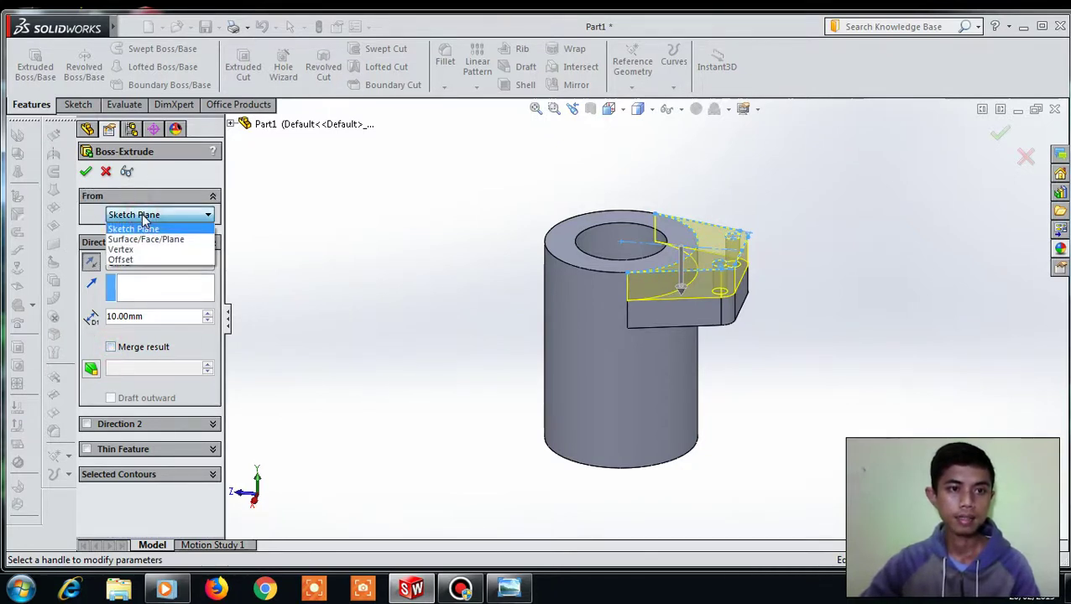
click(134, 261)
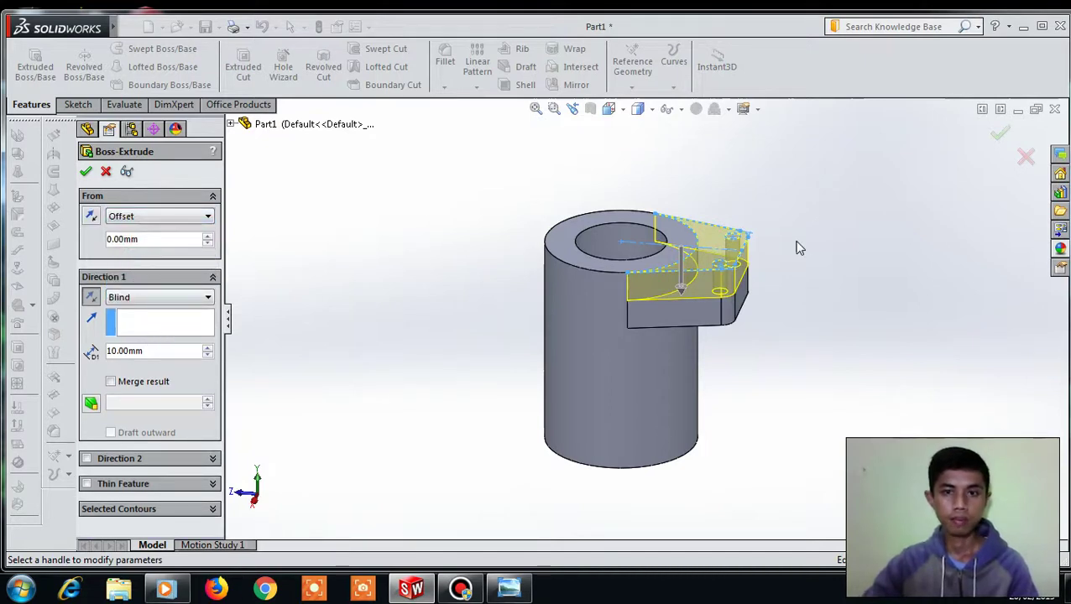
click(108, 238)
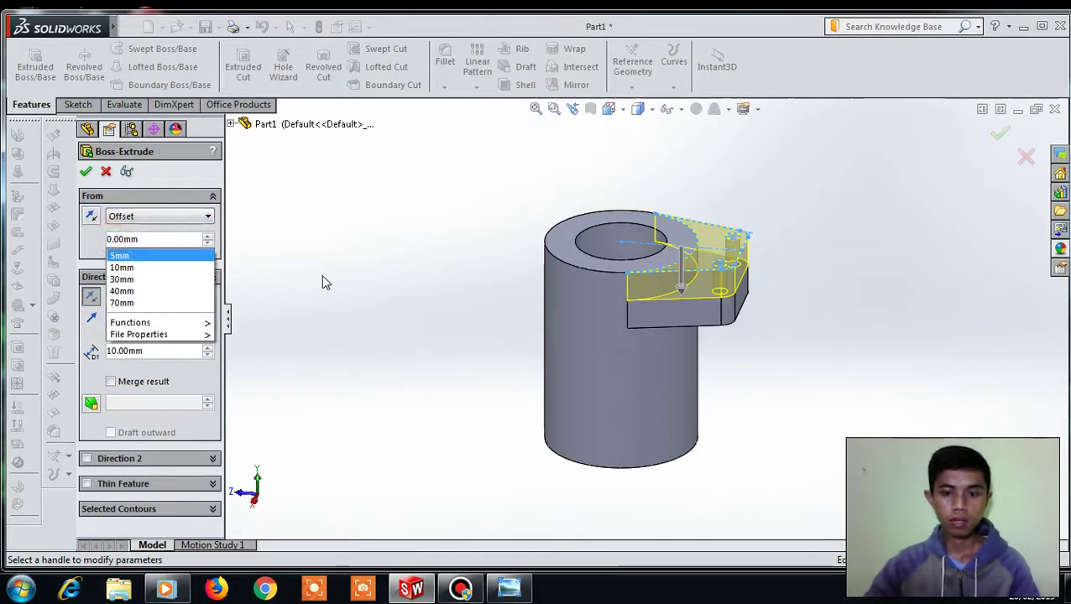
text(3)
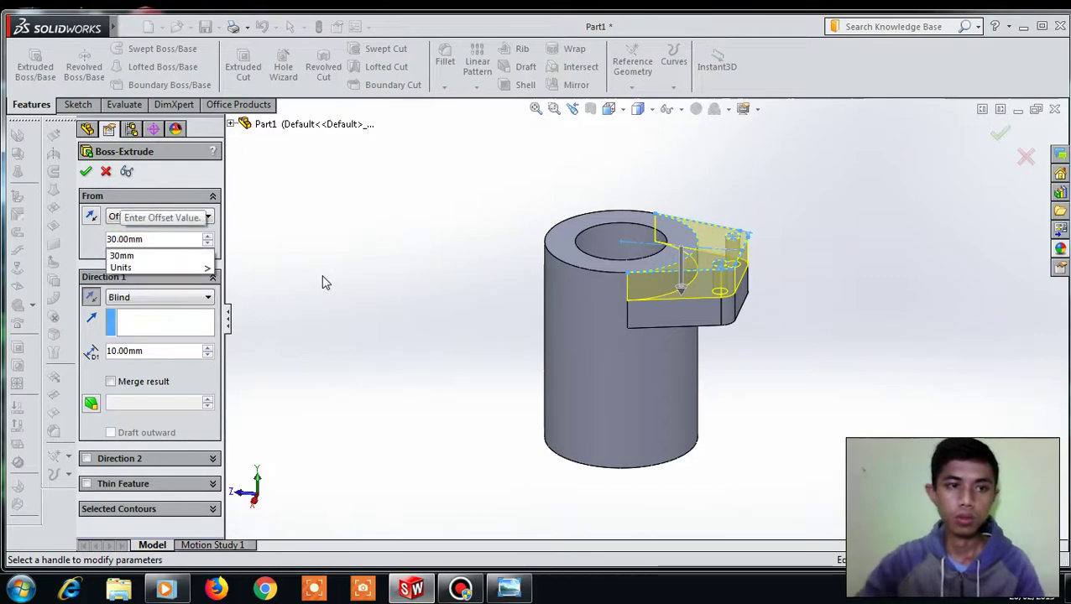
click(91, 218)
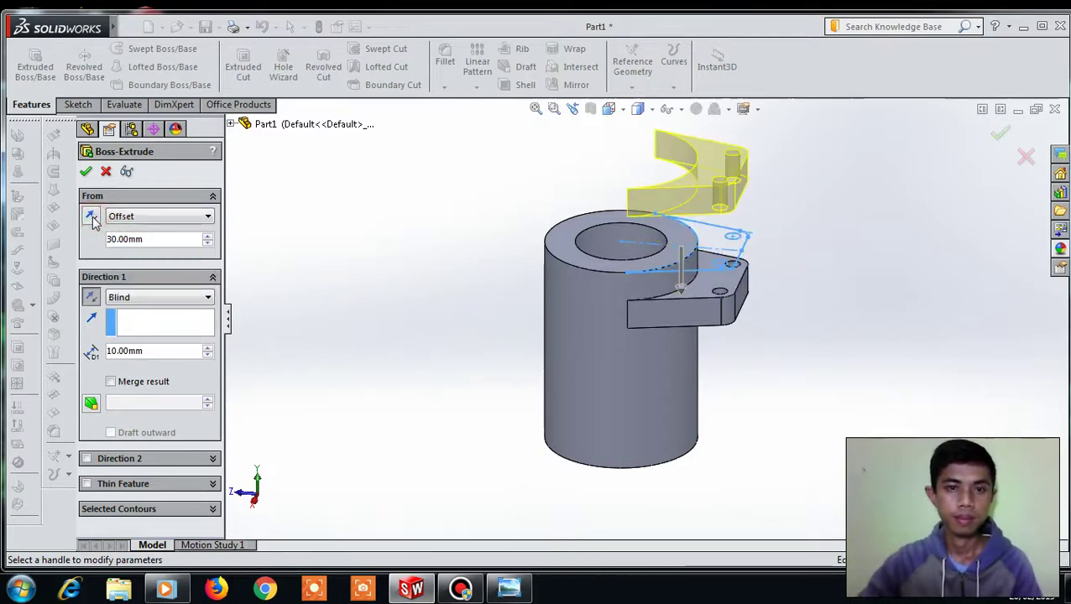
click(91, 217)
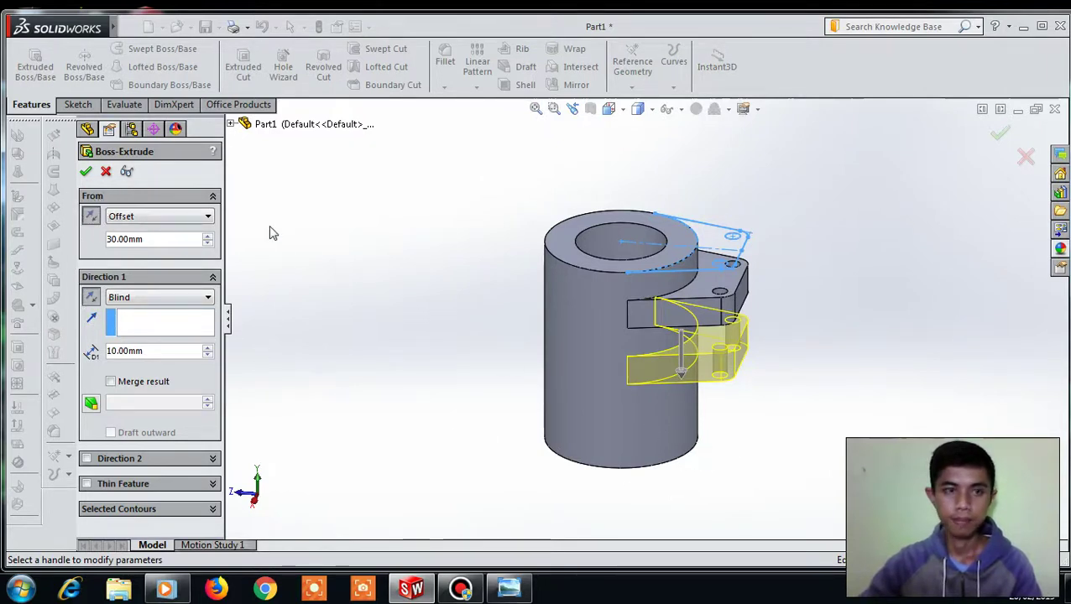
click(86, 172)
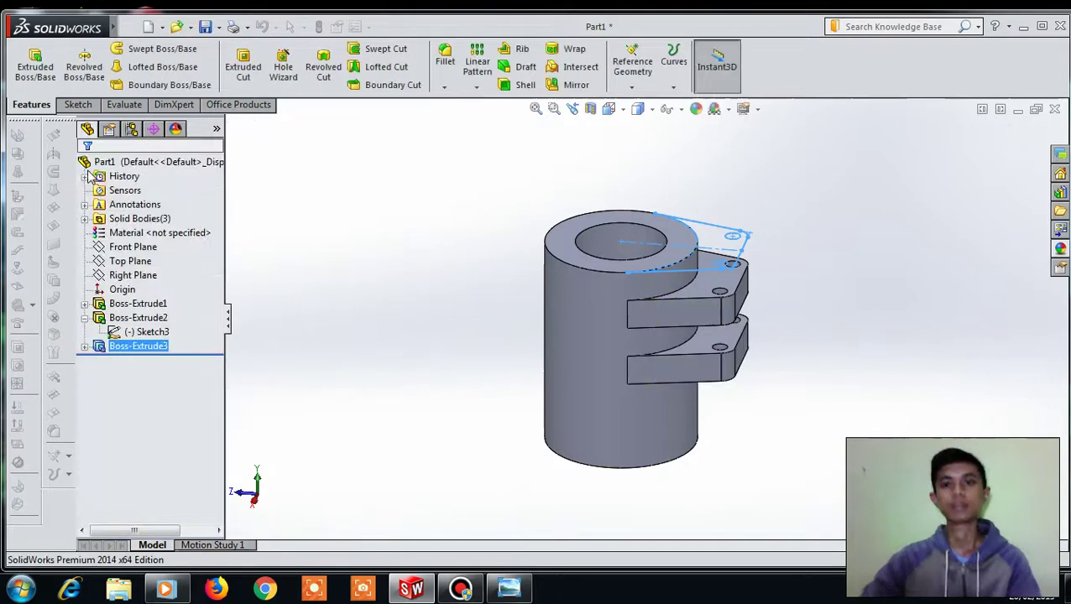
- Create reference axis Axis1 from the cylinder bore's inner cylindrical face
click(930, 199)
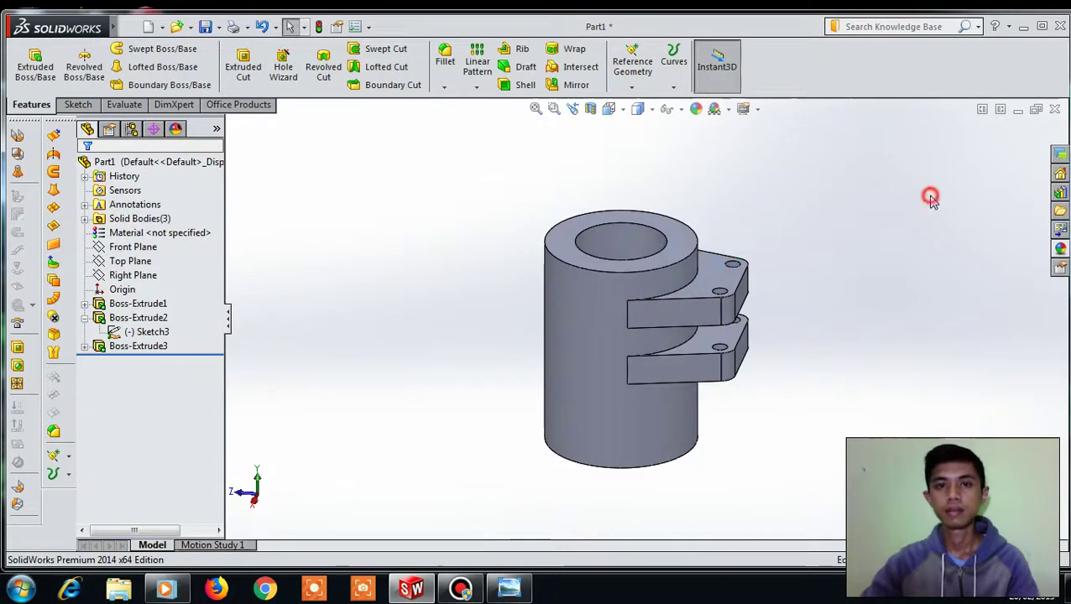
click(633, 80)
click(646, 118)
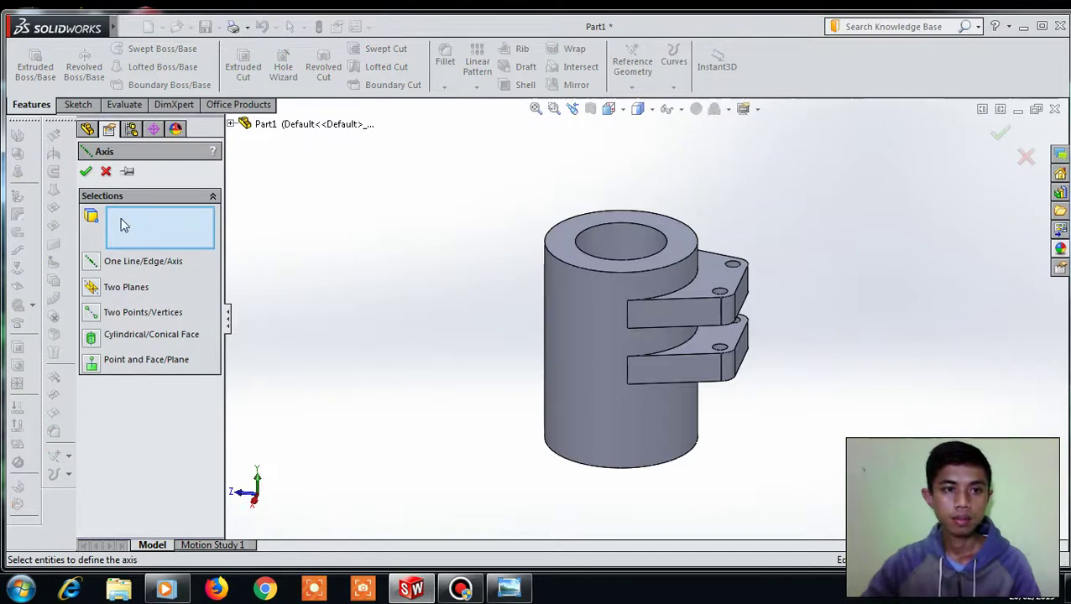
click(634, 239)
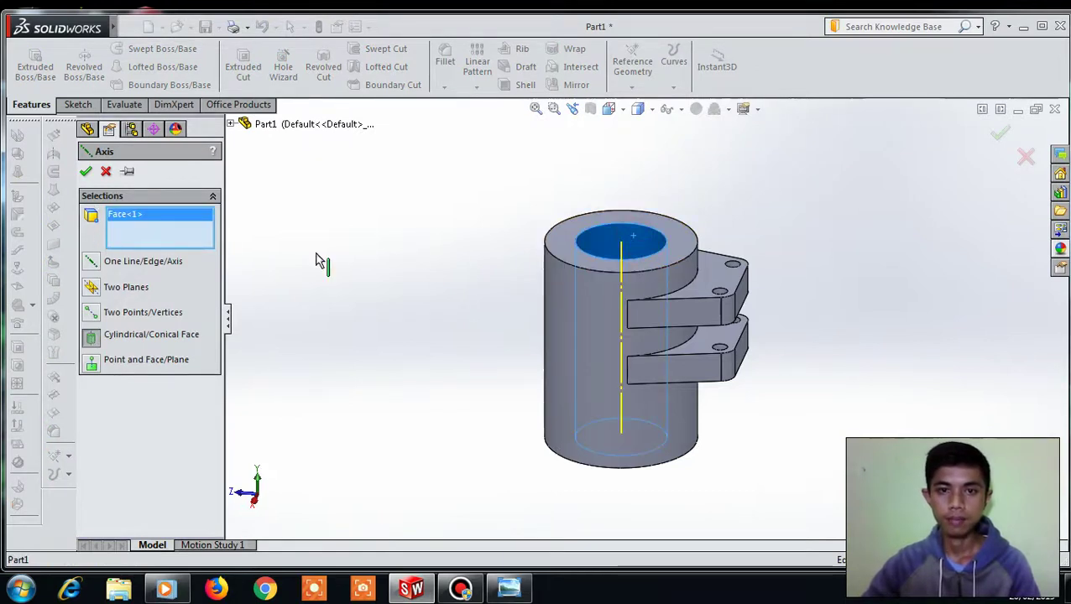
click(86, 171)
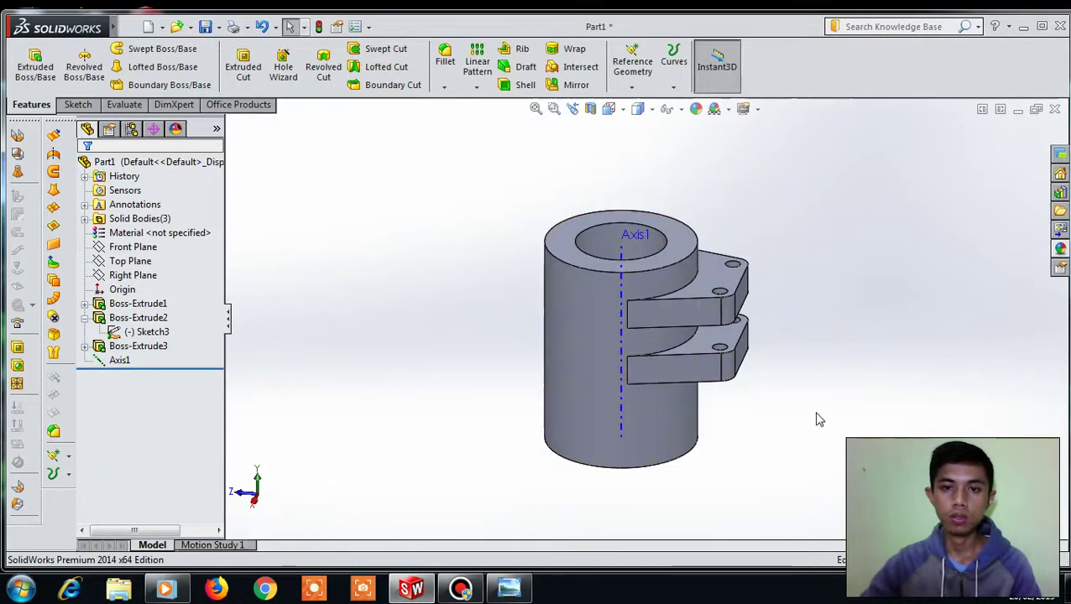
- Orbit to inspect the two holed lugs and Axis1 from several angles, then open Insert
middle_drag(818, 419, 735, 453)
drag(749, 448, 808, 418)
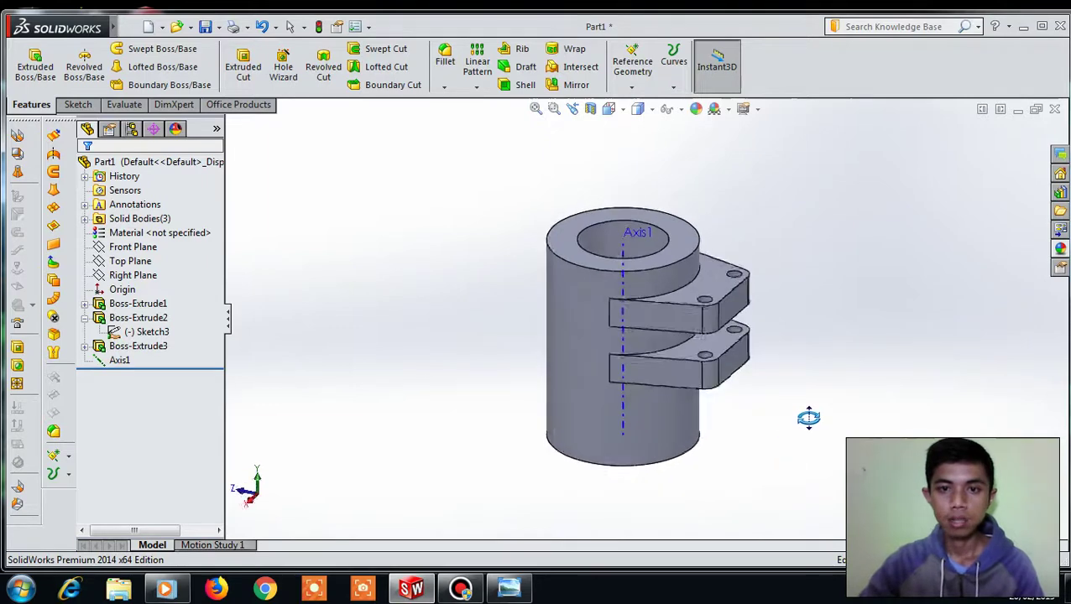
drag(448, 272, 449, 293)
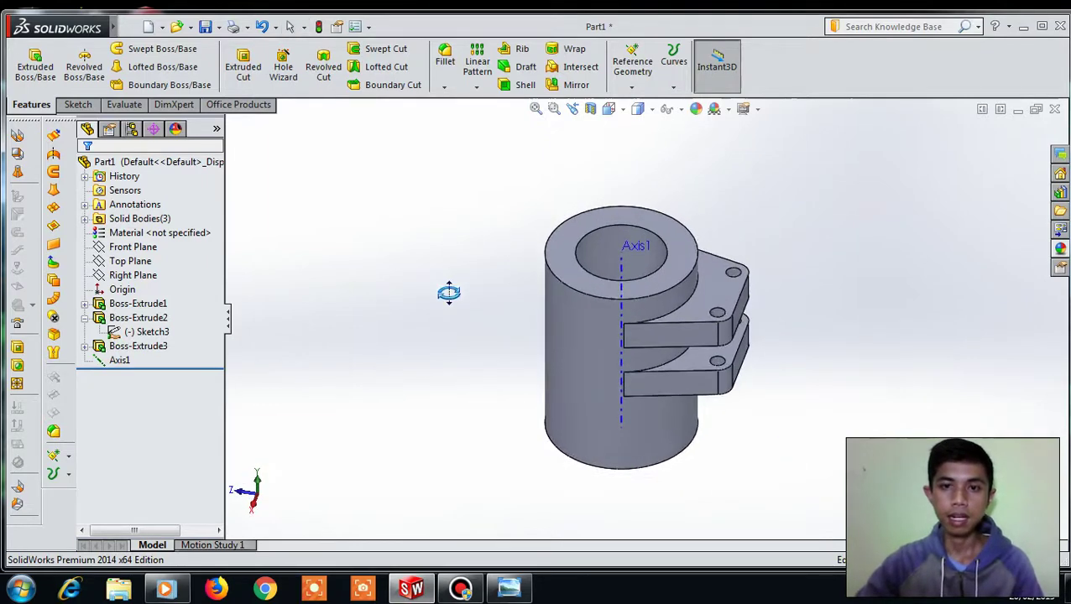
key(Escape)
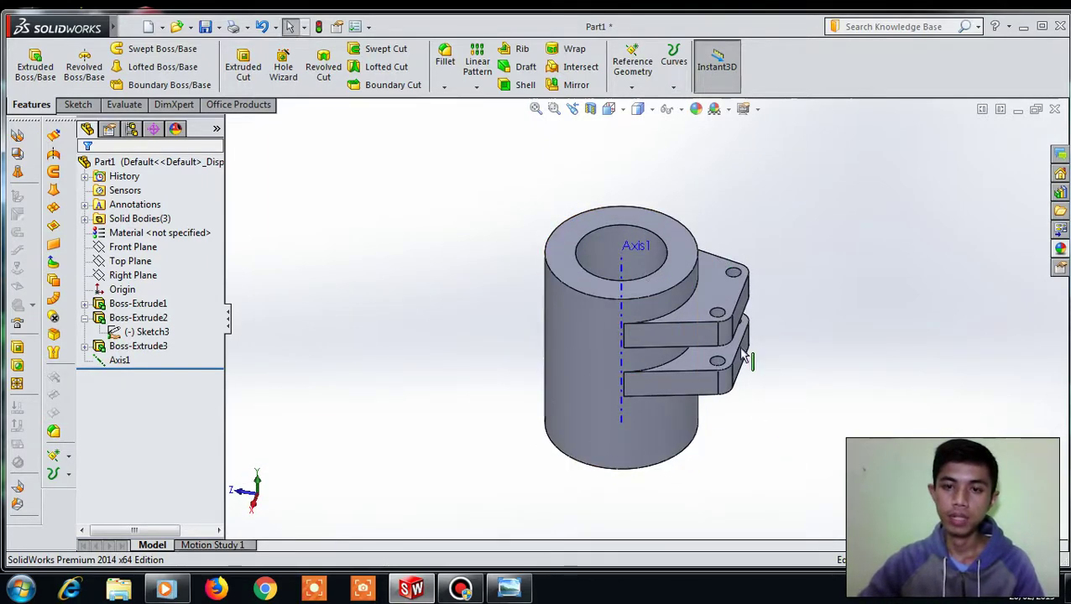
middle_drag(729, 456, 689, 336)
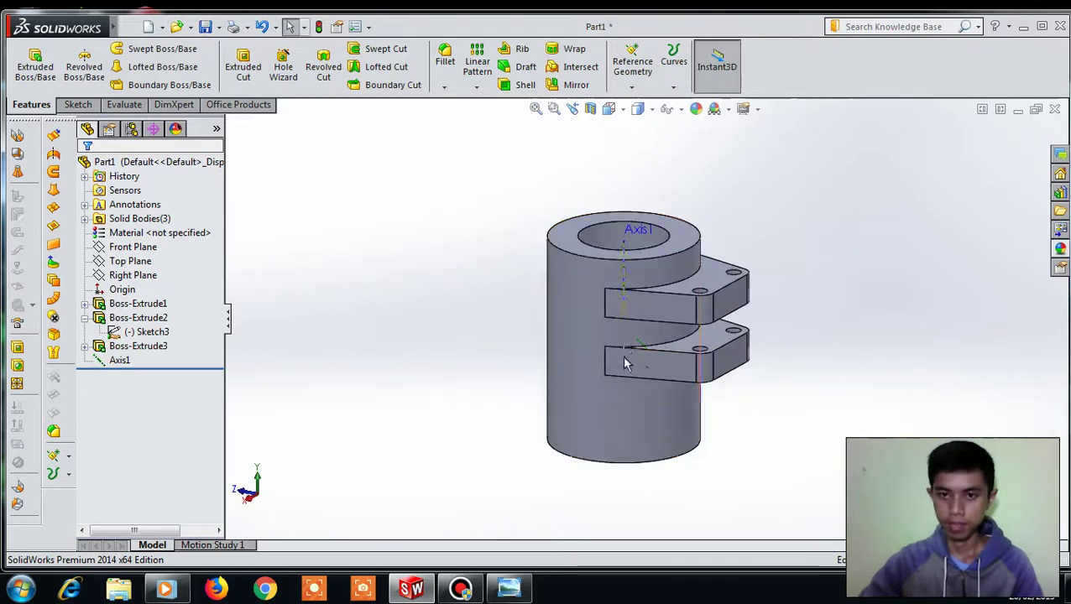
click(468, 217)
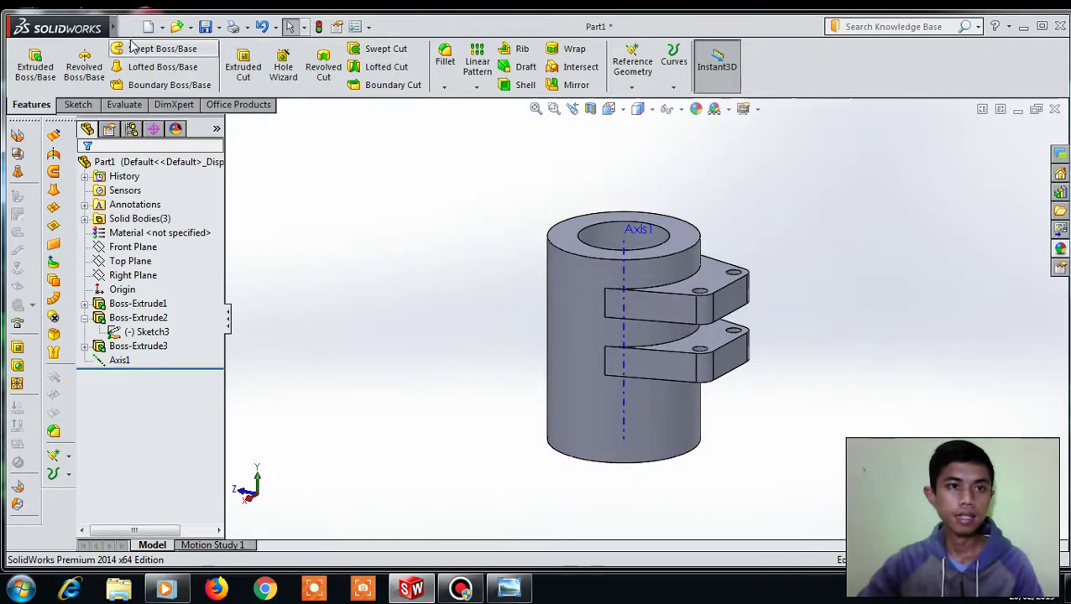
click(160, 27)
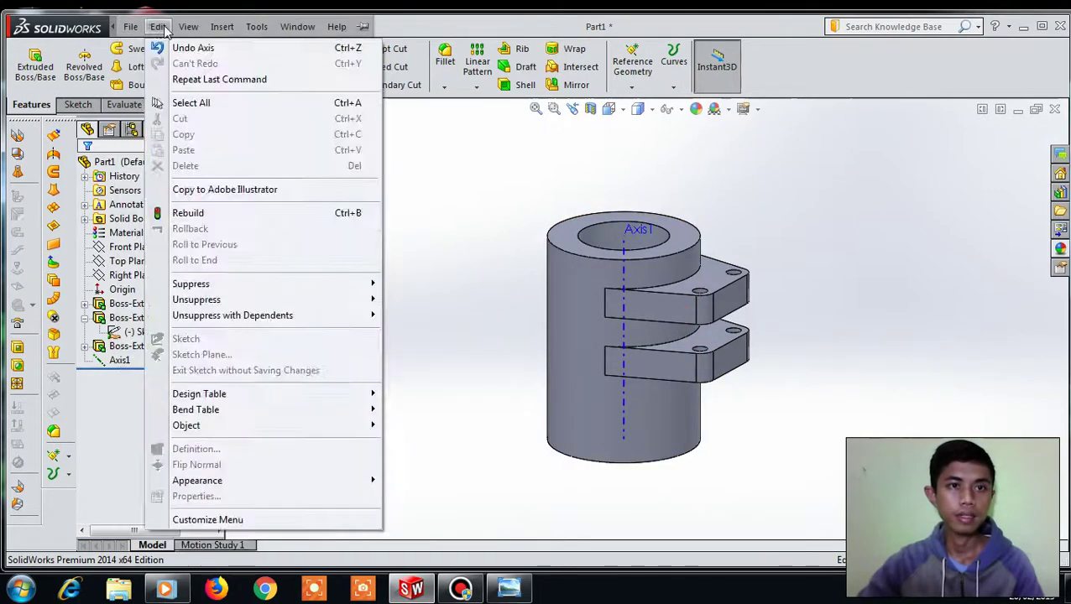
- Rotate the lower lug body (Boss-Extrude3) 90° about Axis1 with Move/Copy Body
click(218, 28)
mouse_move(251, 79)
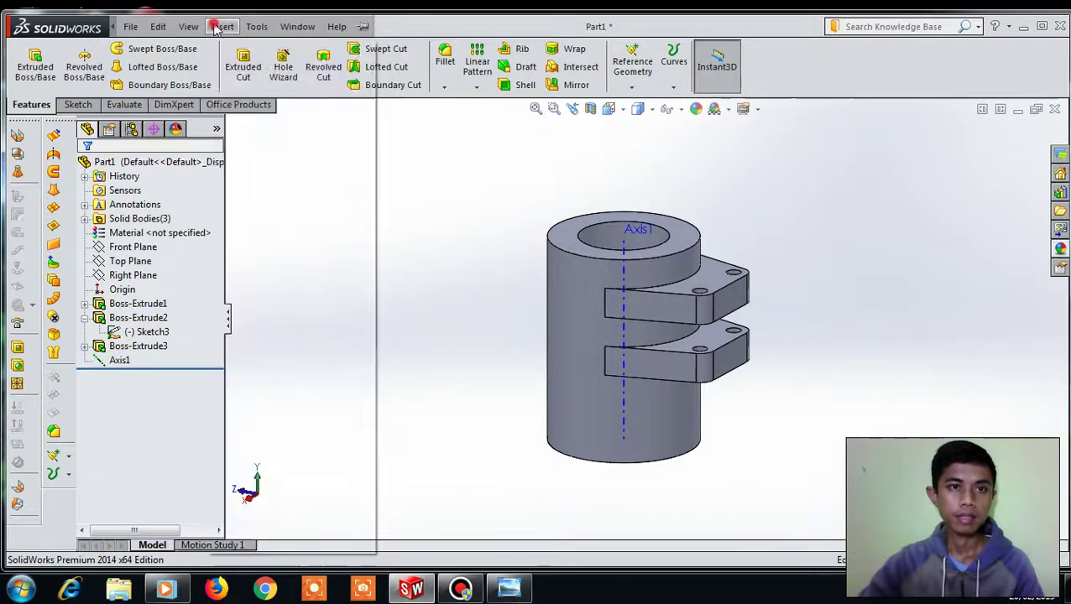
click(222, 27)
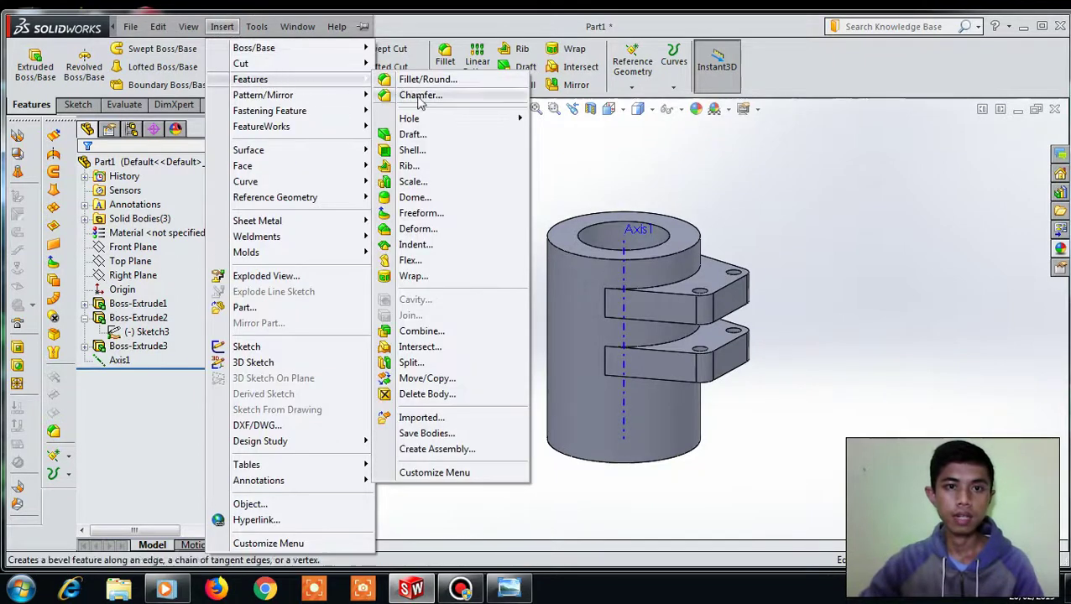
click(446, 383)
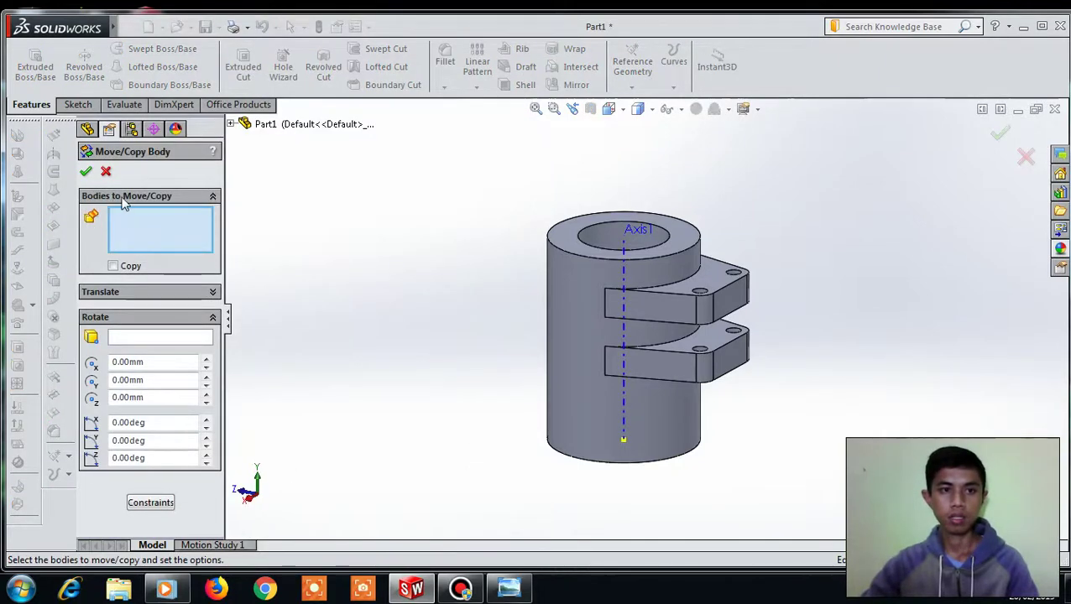
click(719, 367)
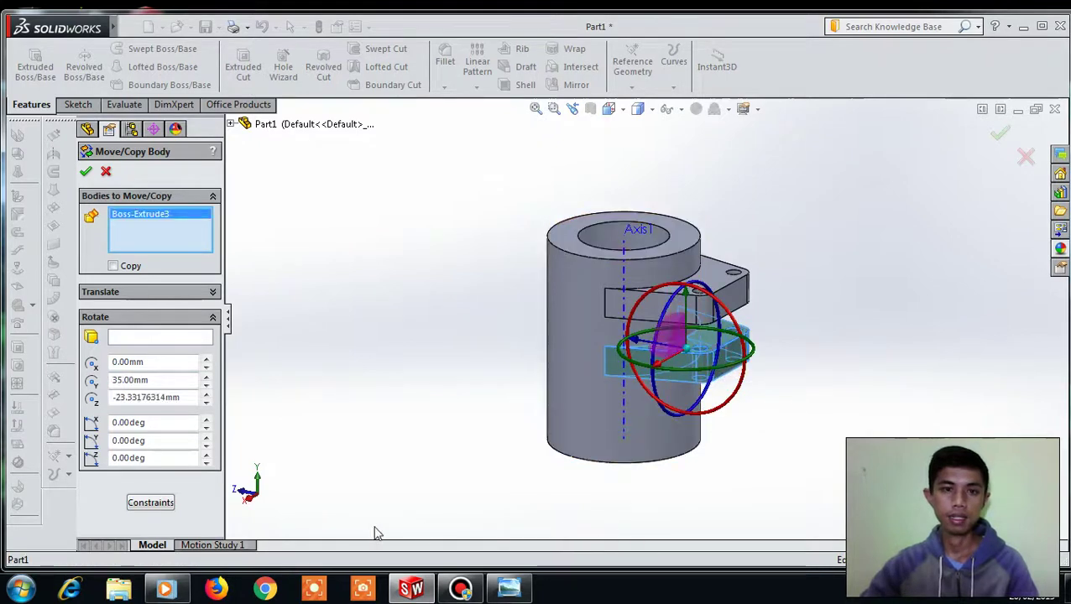
click(147, 335)
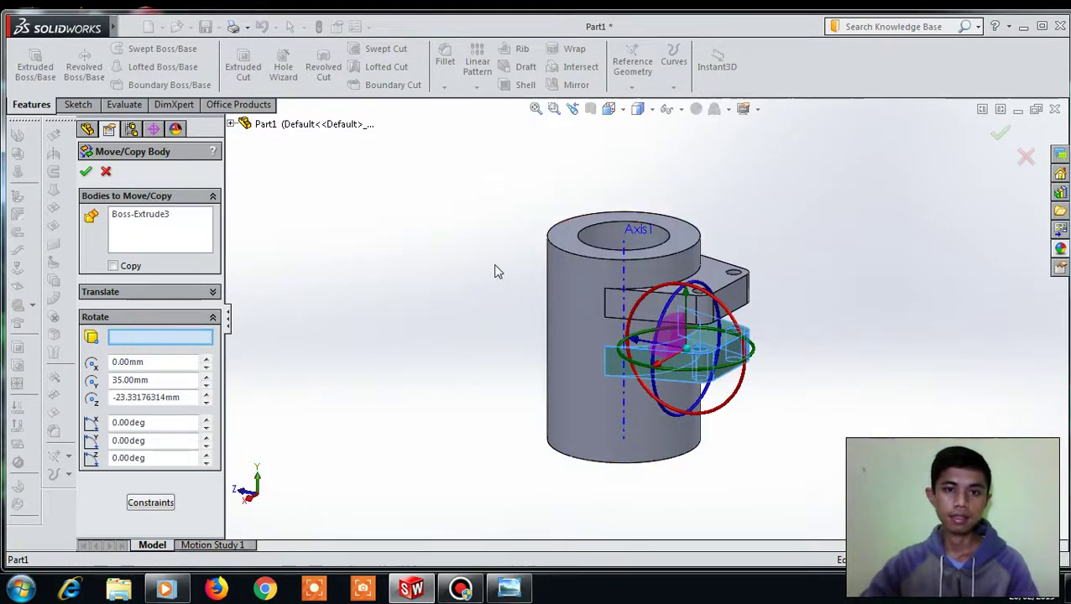
click(625, 245)
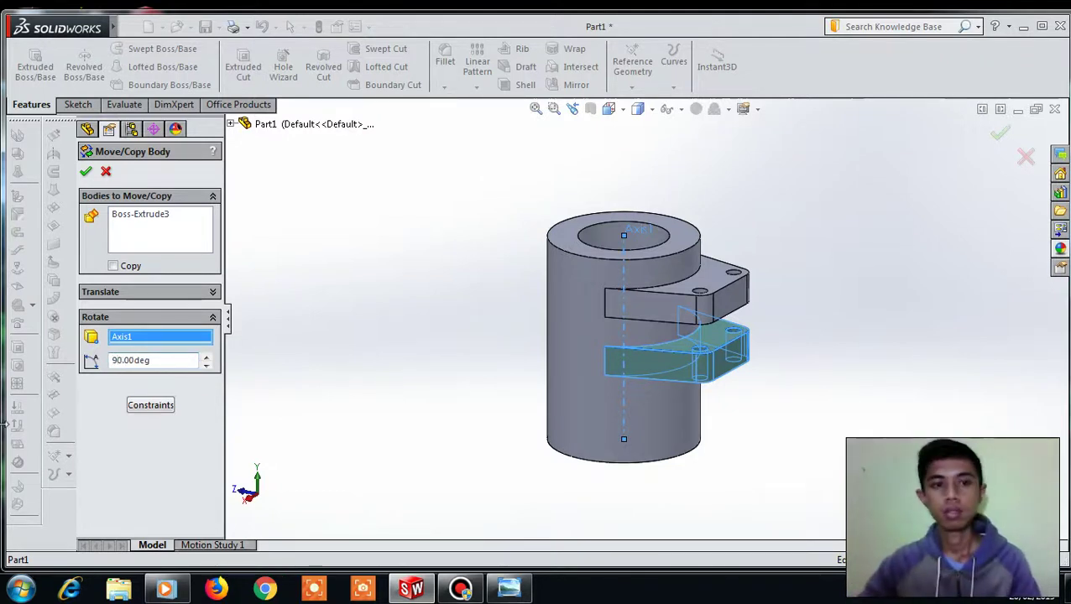
key(Return)
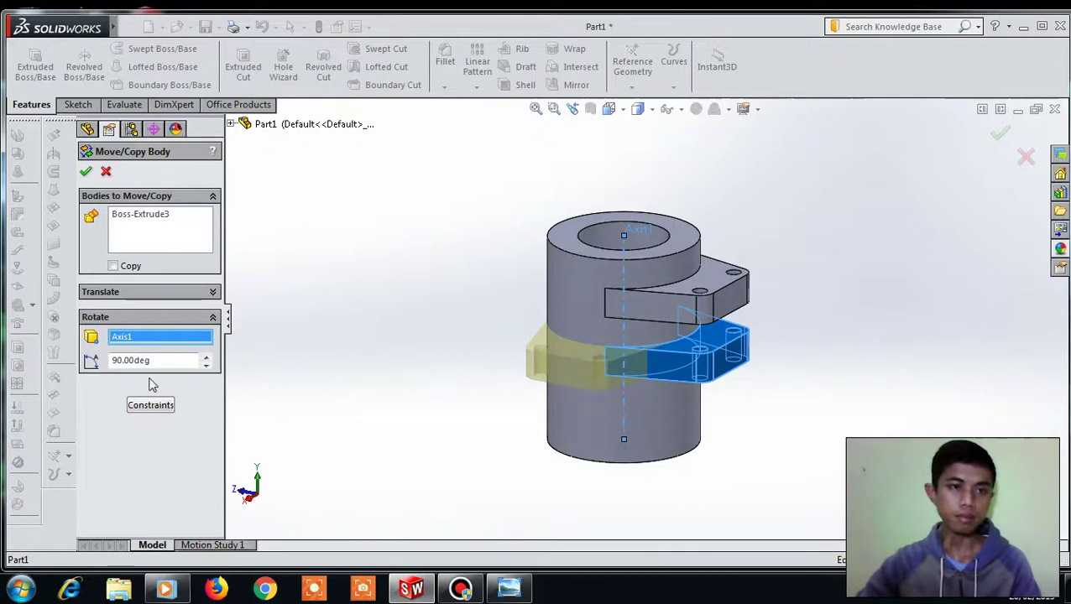
click(85, 173)
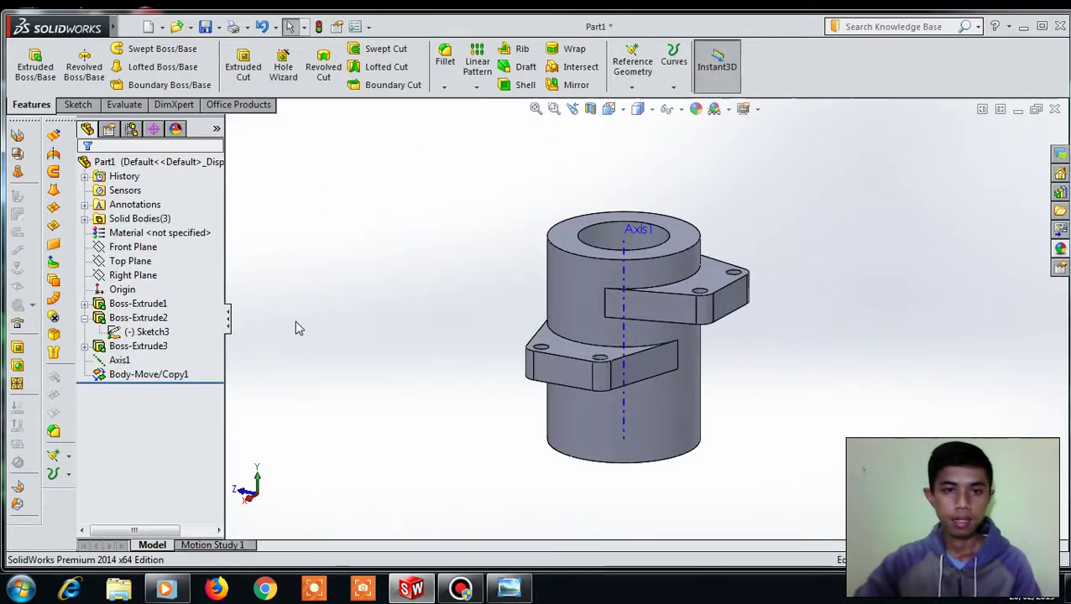
middle_drag(295, 319, 312, 365)
click(507, 593)
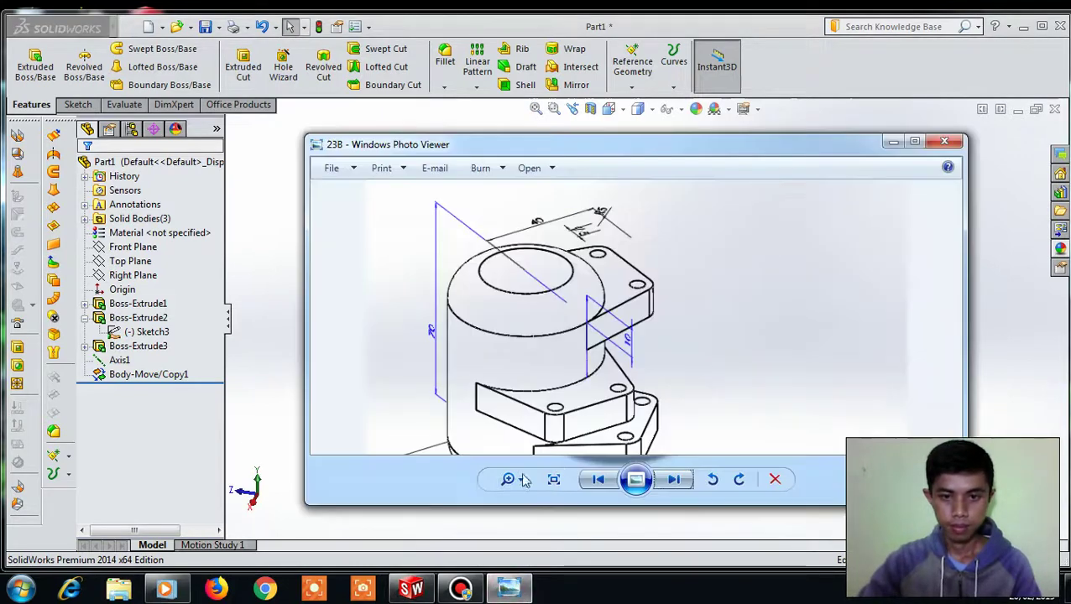
drag(688, 385, 682, 296)
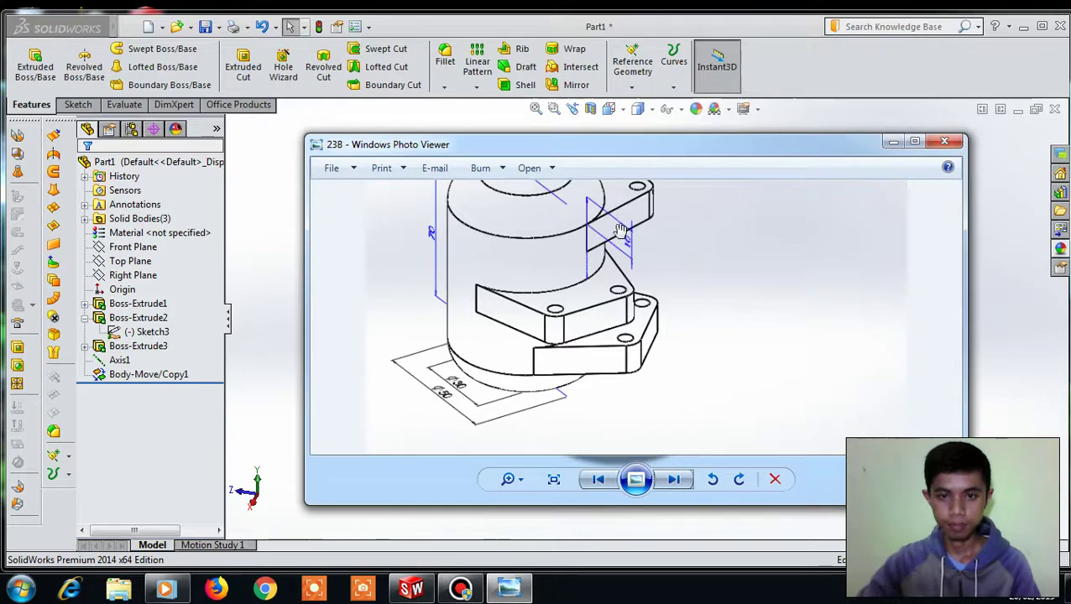
click(892, 142)
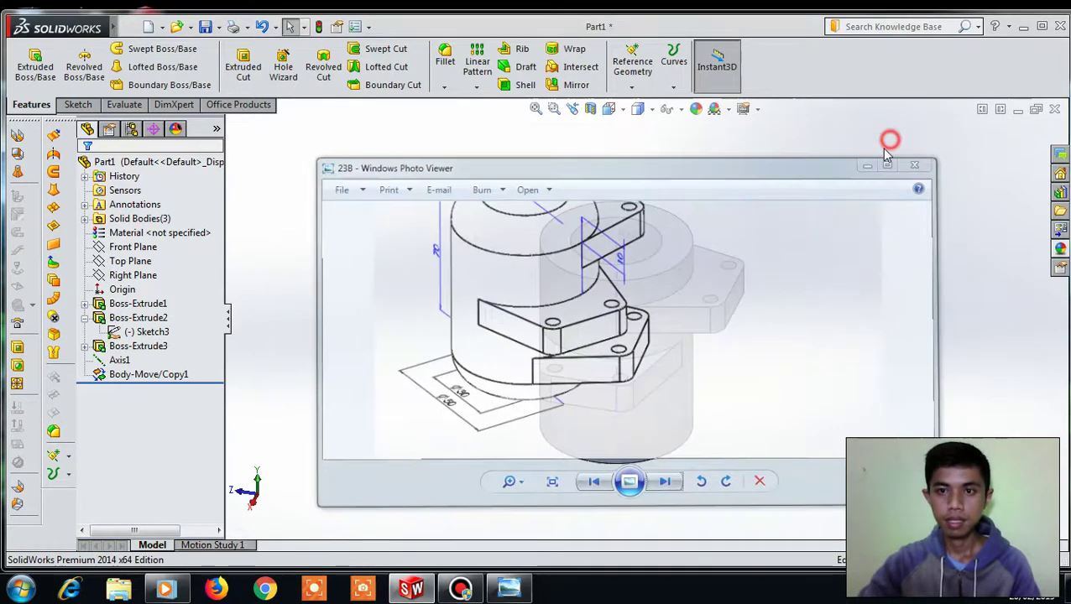
- Extrude the reused lug sketch 10 mm downward as a separate body, starting from a 50 mm offset
click(139, 333)
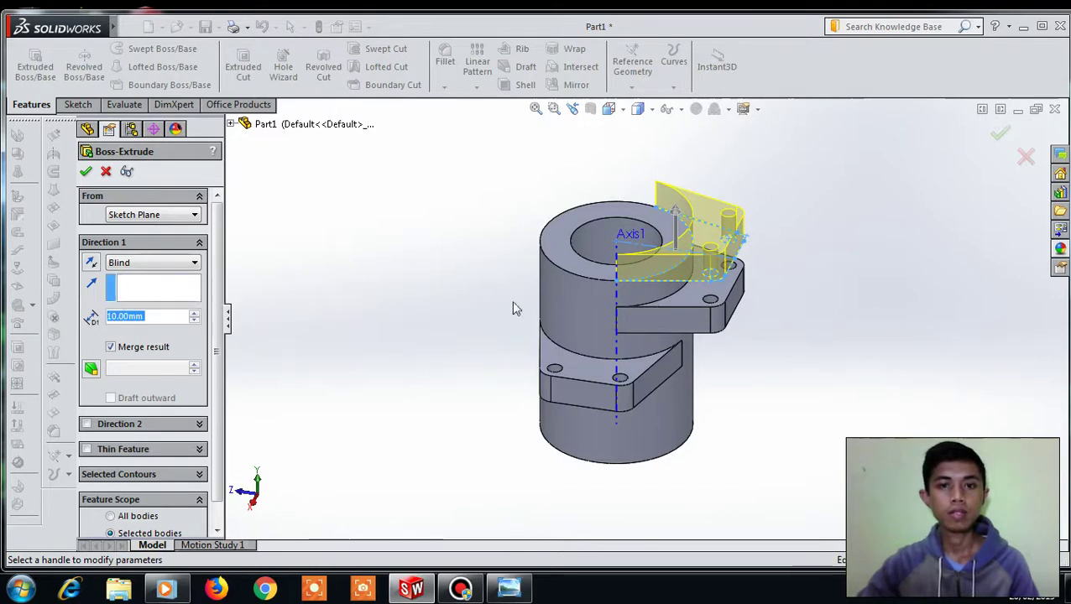
click(90, 264)
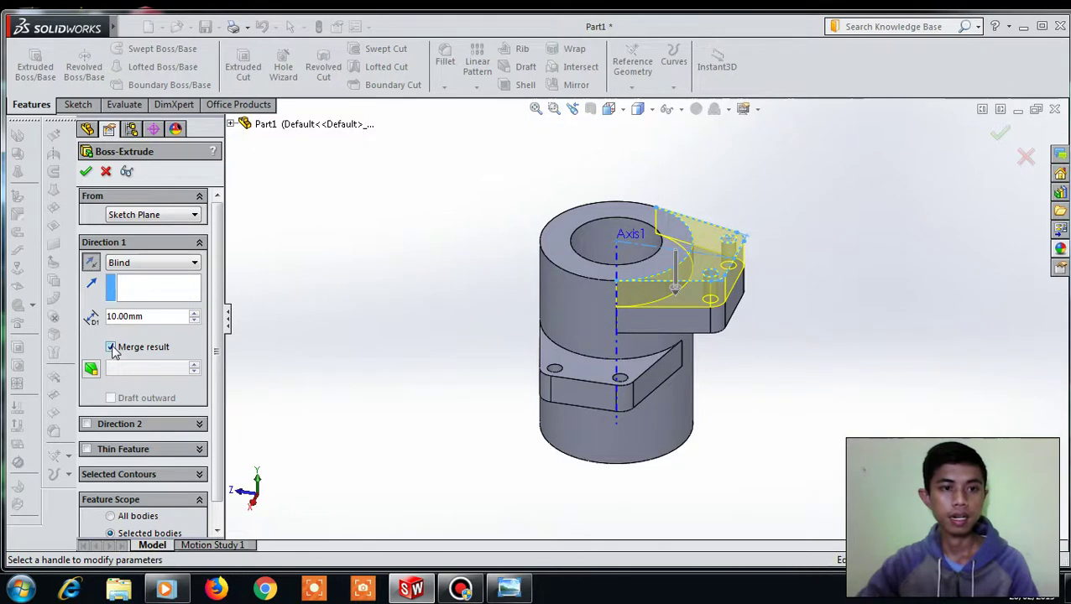
click(113, 349)
click(132, 216)
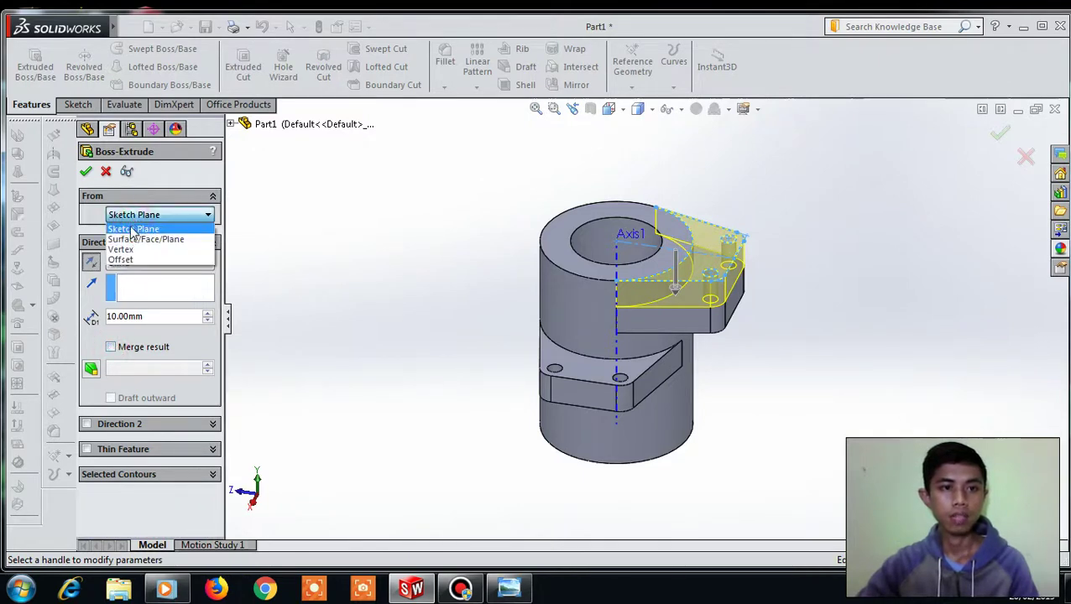
click(133, 261)
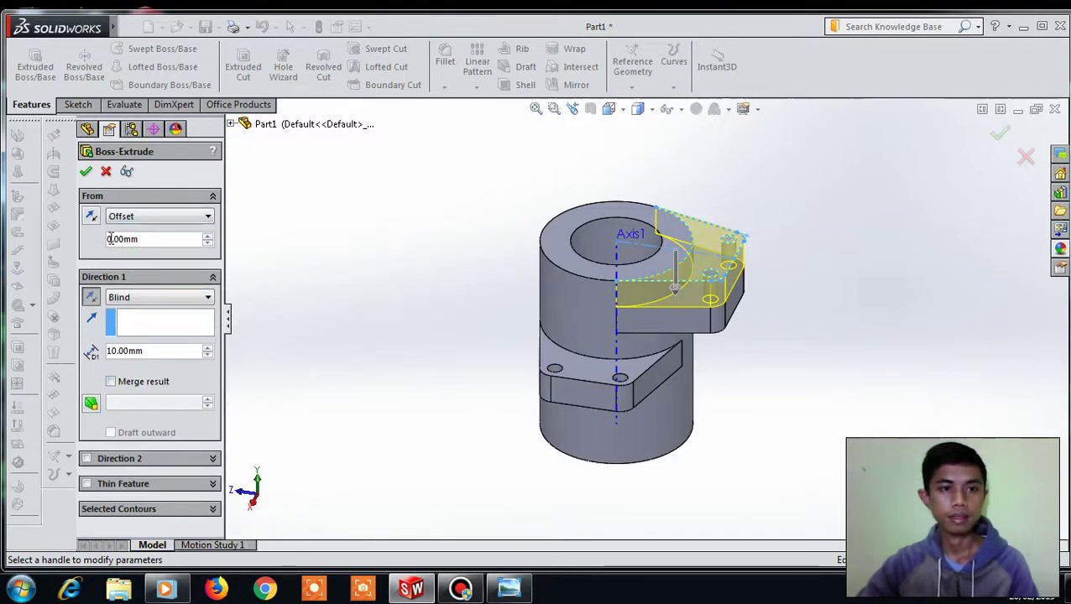
click(109, 239)
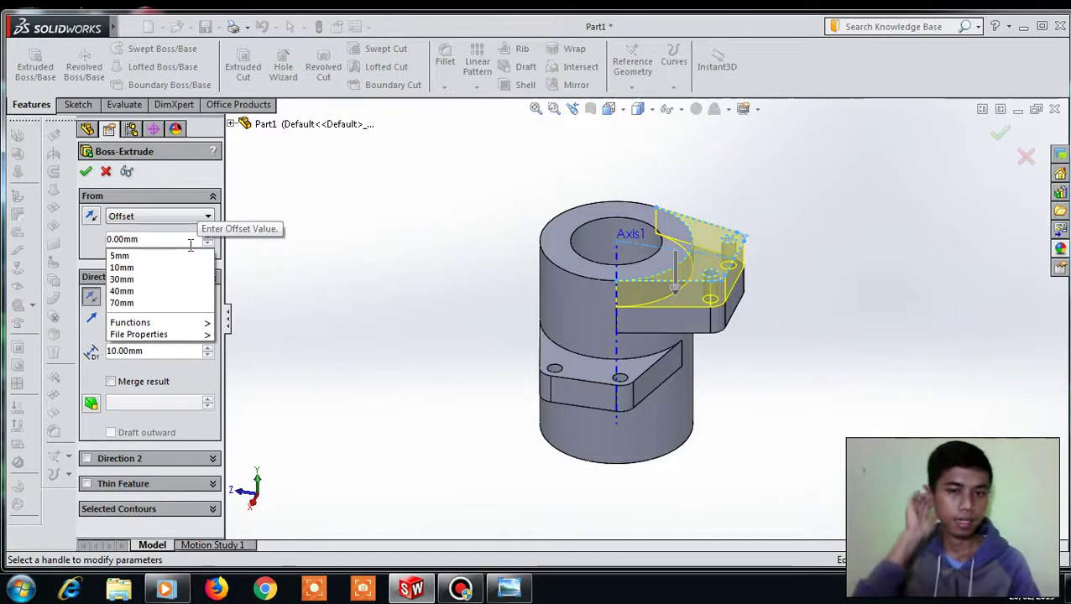
text(5)
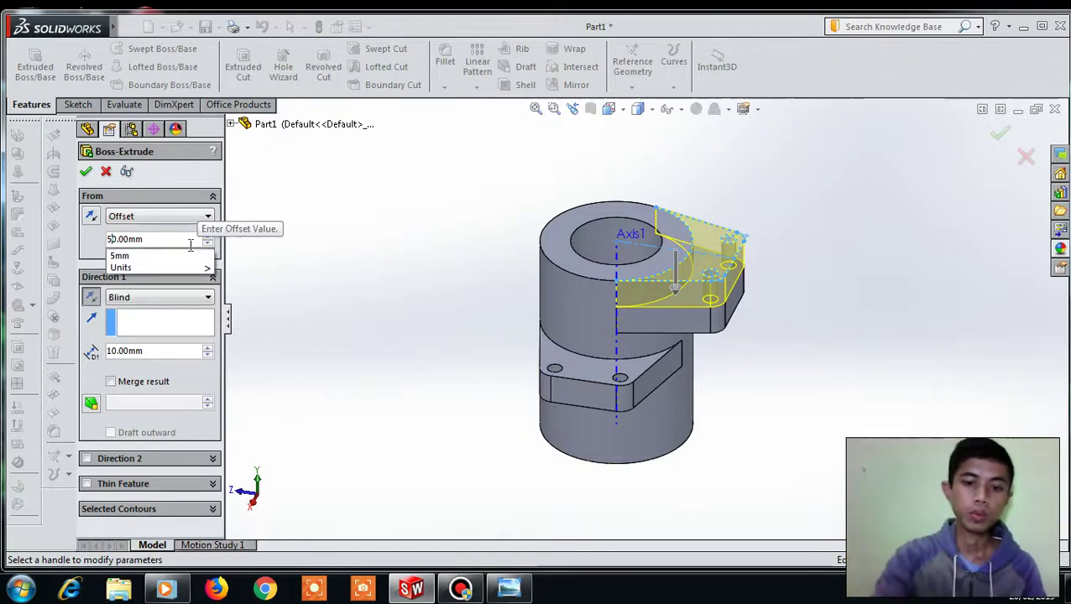
click(94, 254)
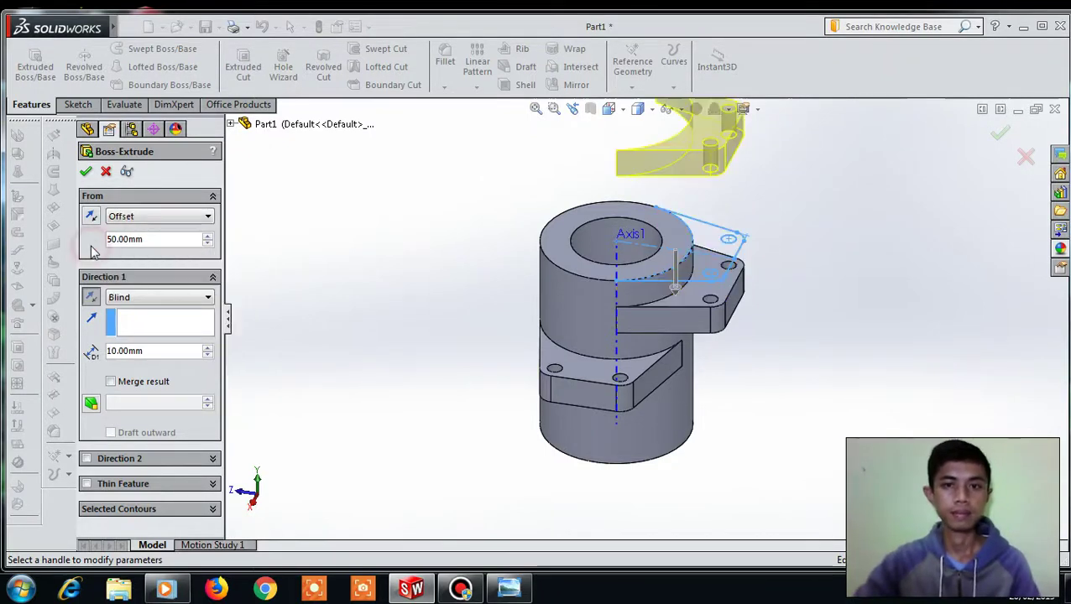
click(92, 217)
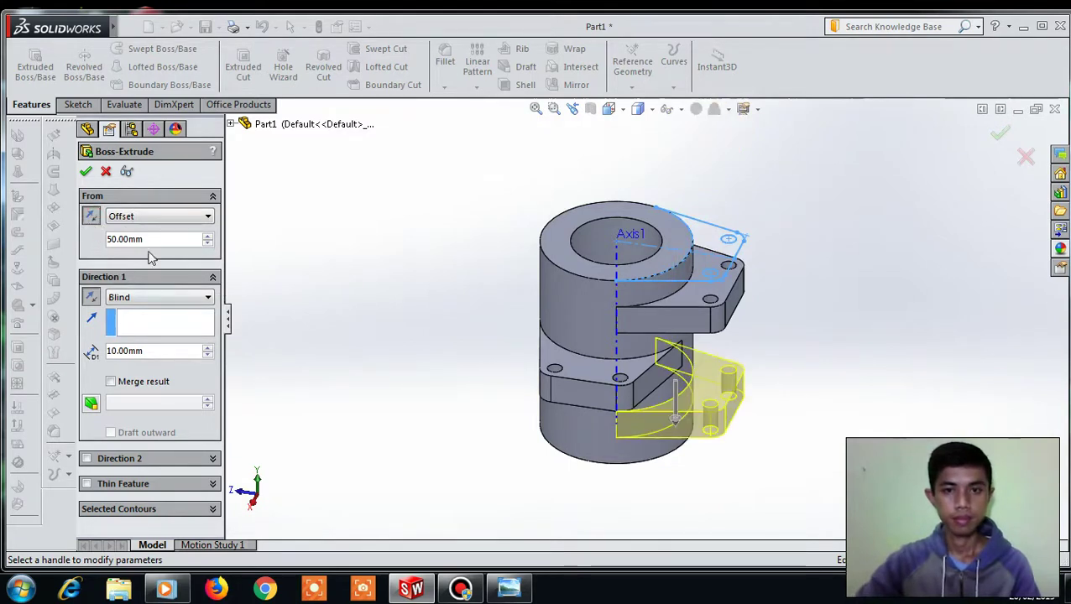
click(87, 174)
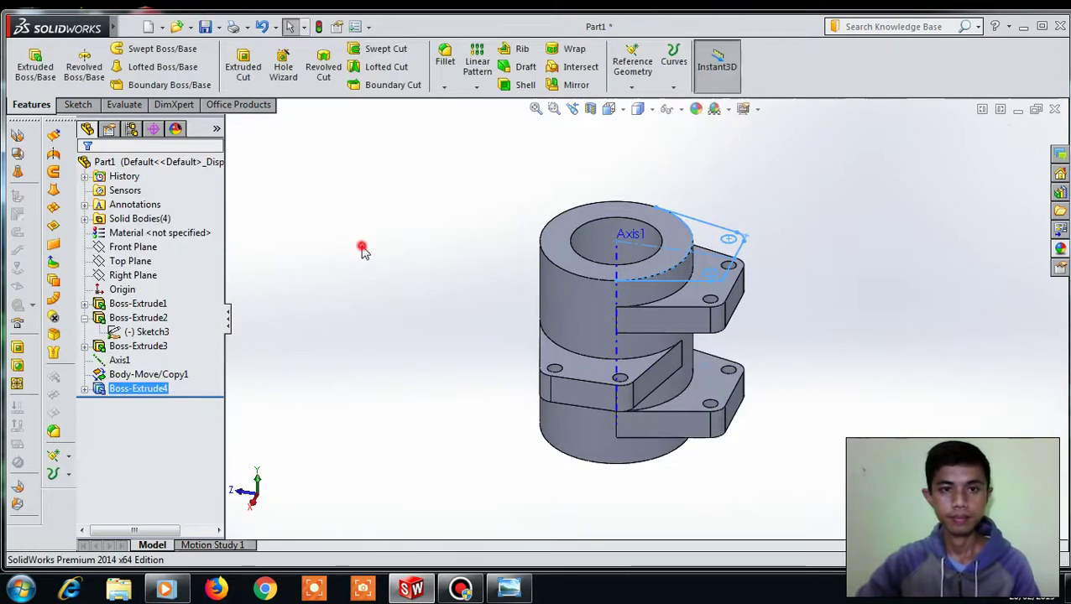
mouse_move(113, 28)
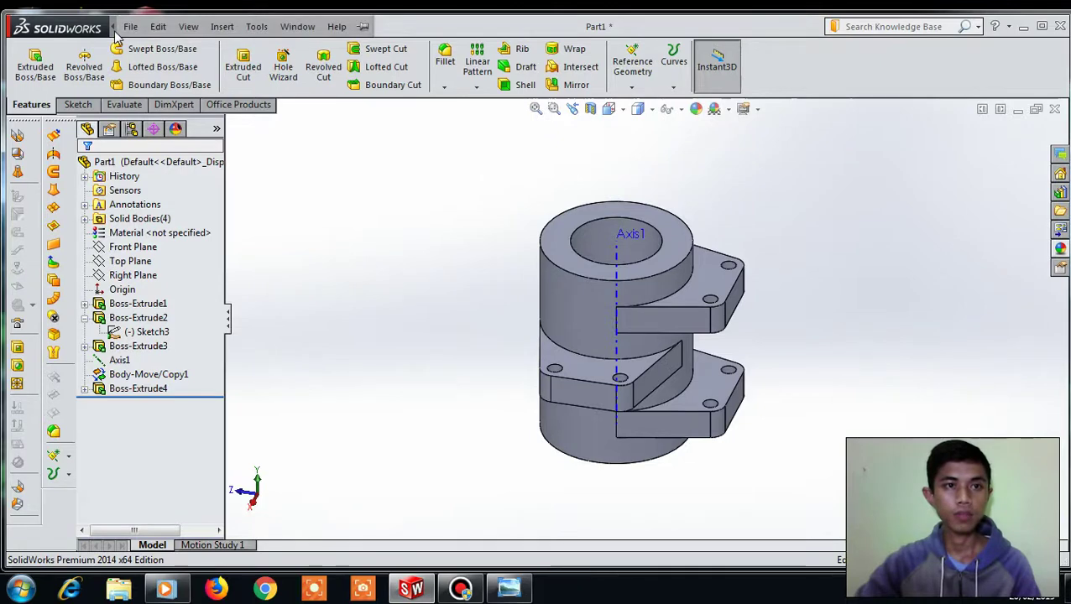
click(188, 26)
- Rotate the Boss-Extrude4 tab body 45° around Axis1 with Move/Copy Body
click(222, 26)
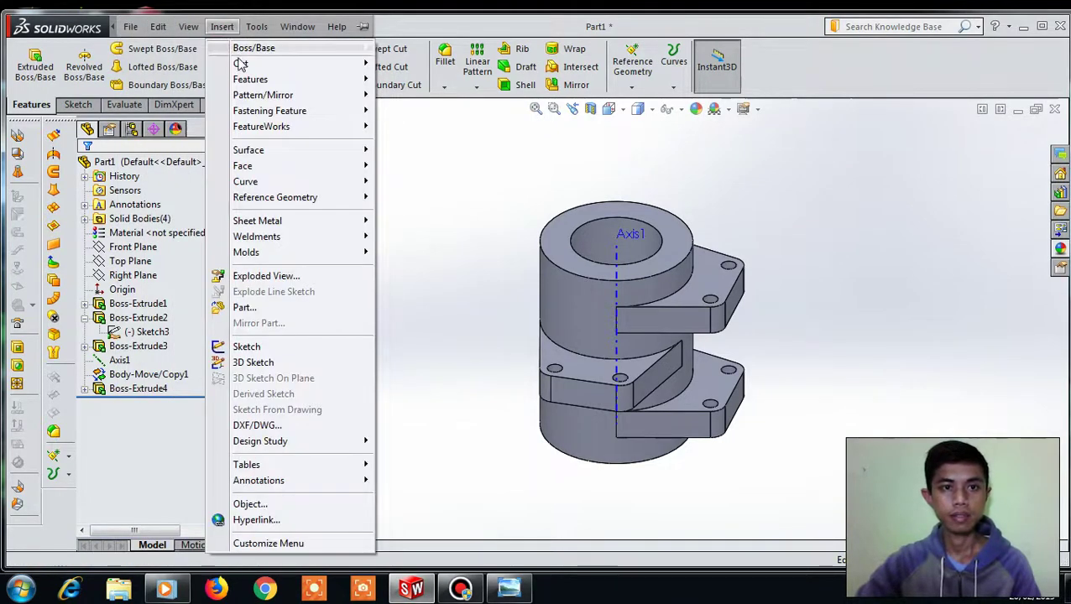
mouse_move(250, 79)
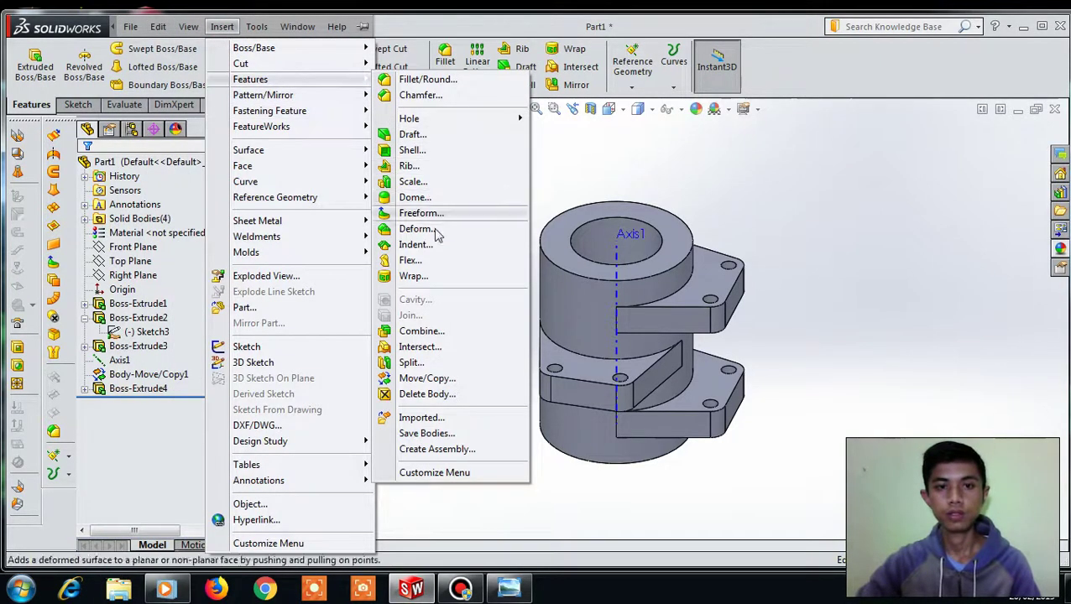
click(442, 379)
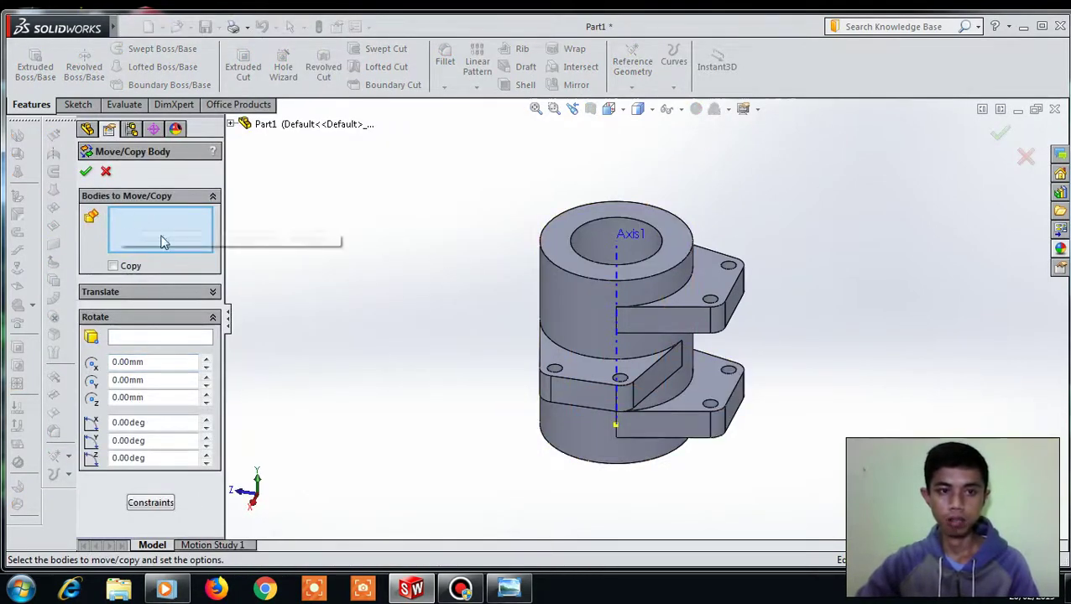
click(695, 418)
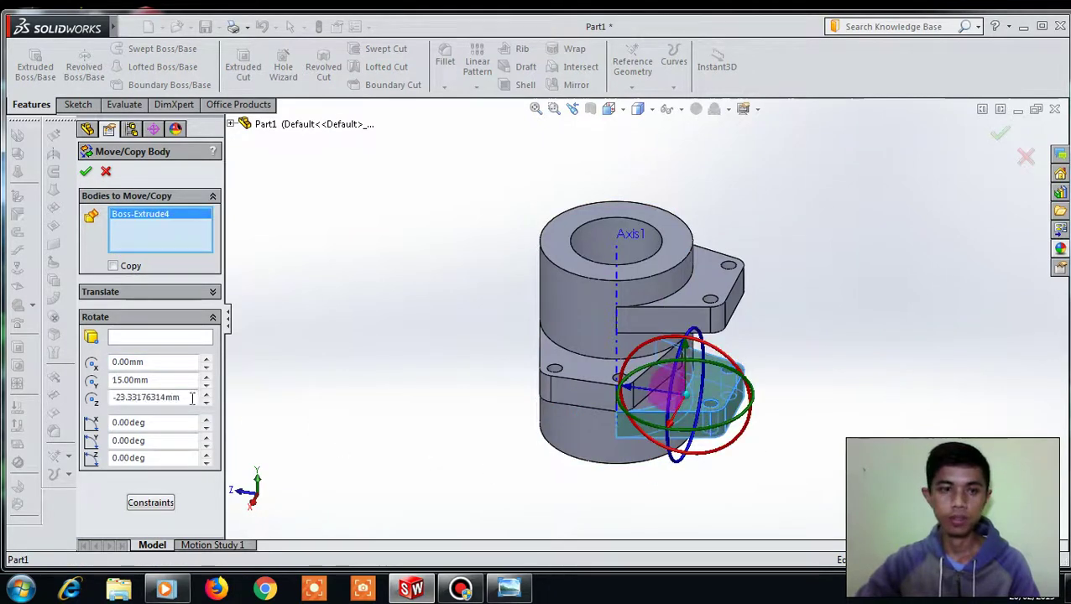
click(126, 340)
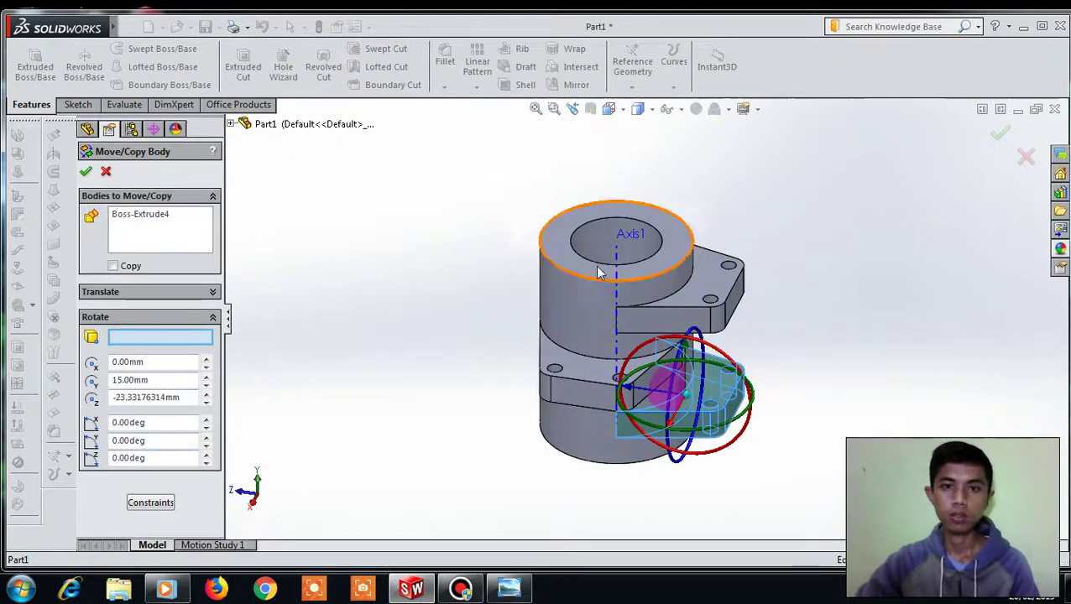
click(617, 263)
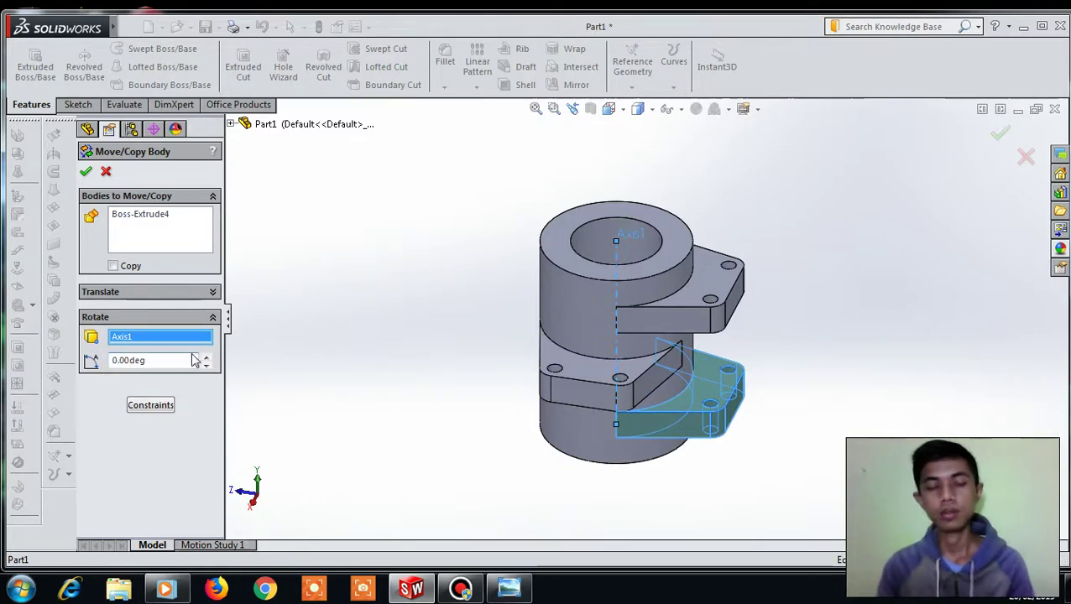
key(BackSpace)
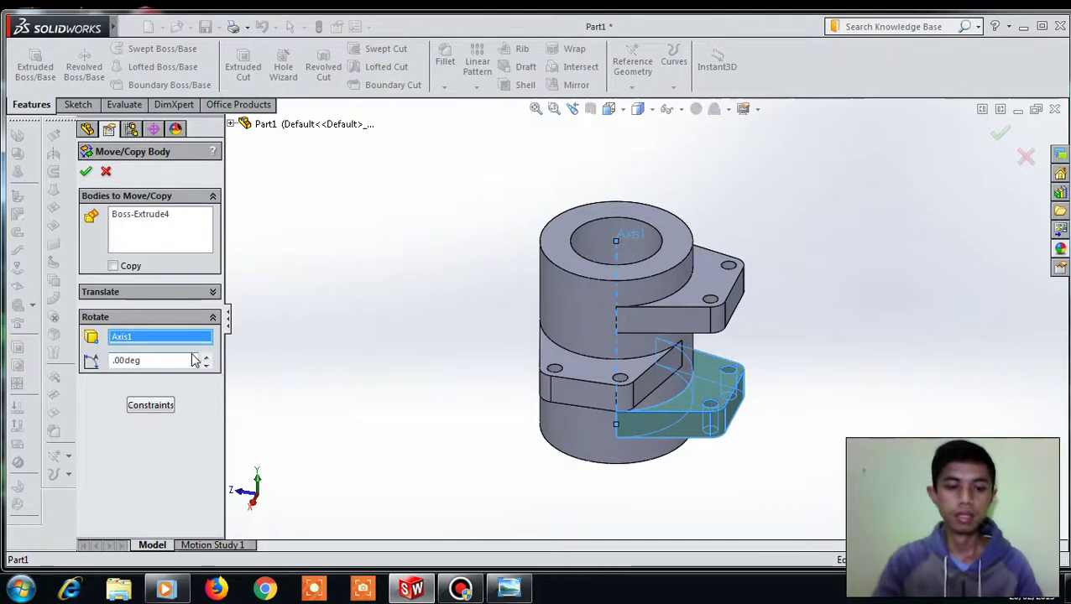
text(45)
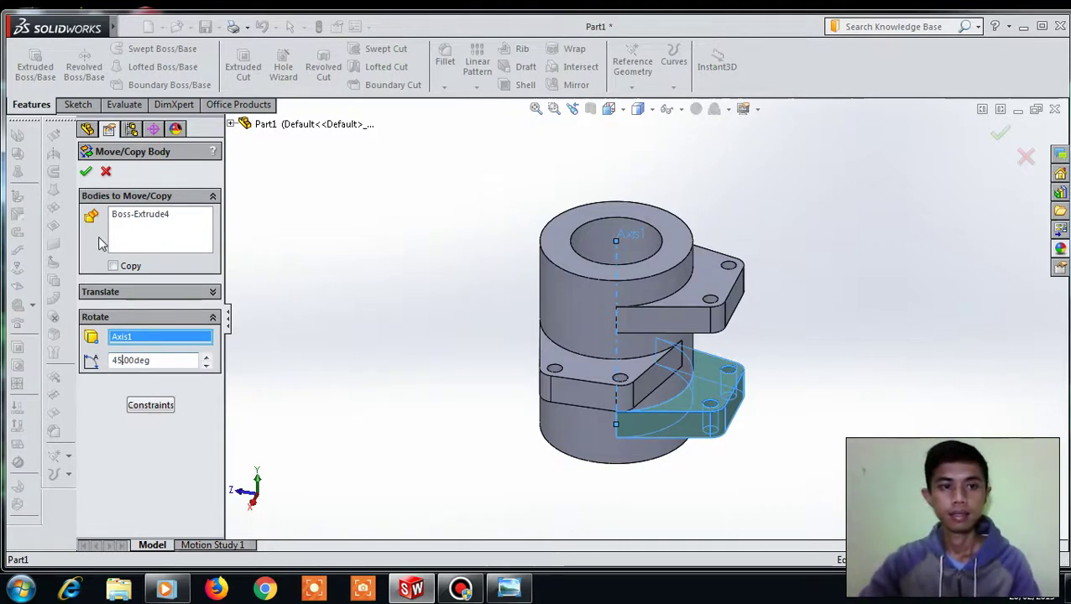
key(Return)
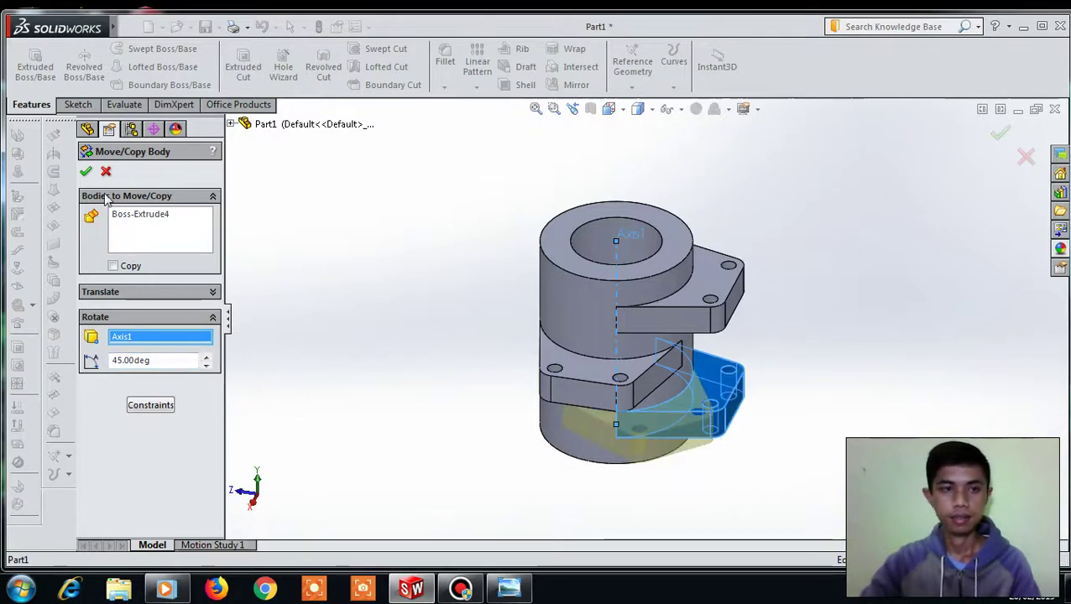
click(88, 172)
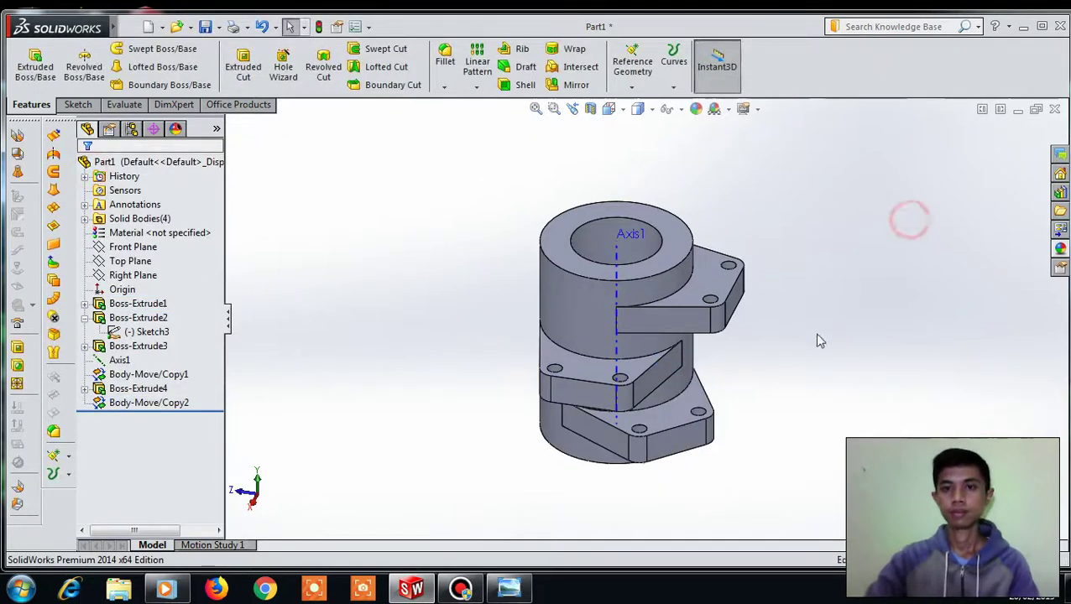
- Hide the central axis Axis1 and clear the selection
click(617, 256)
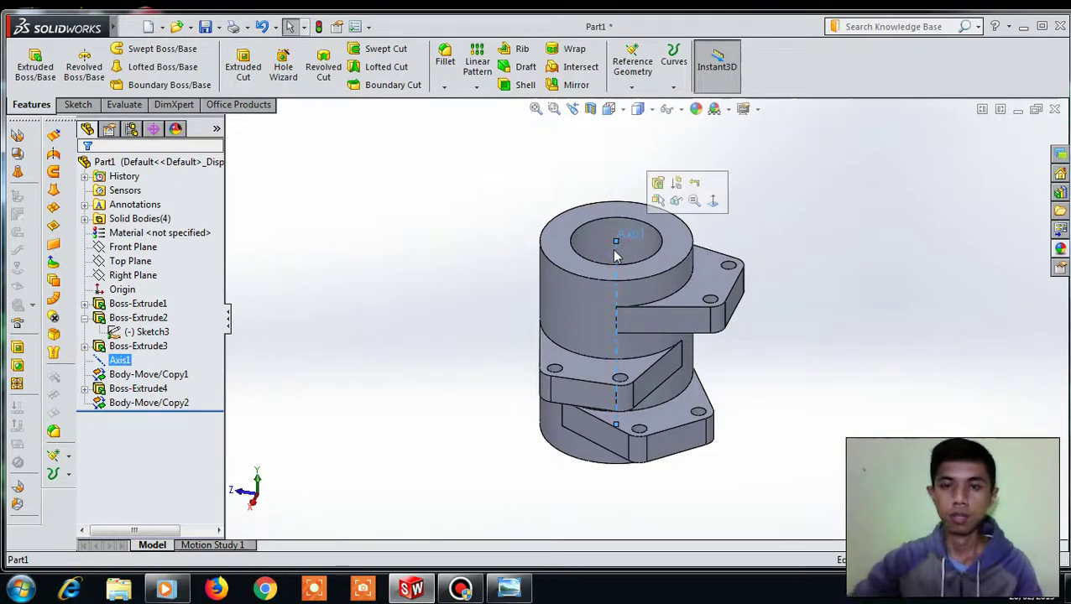
click(678, 203)
click(880, 159)
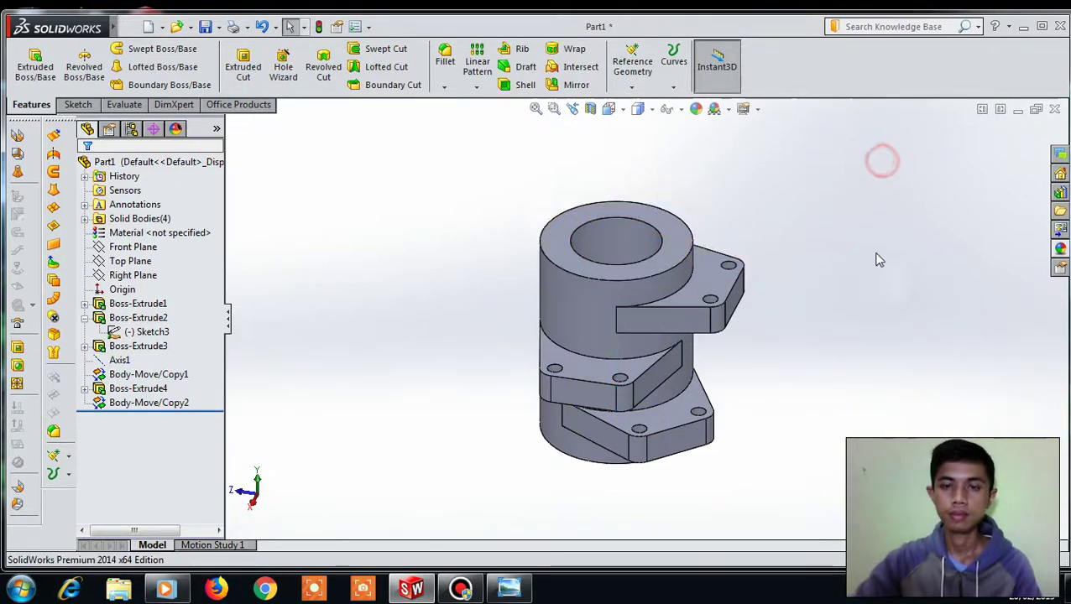
- Fillet the cylinder's top and bottom outer edges with a 10 mm radius
click(445, 58)
click(653, 276)
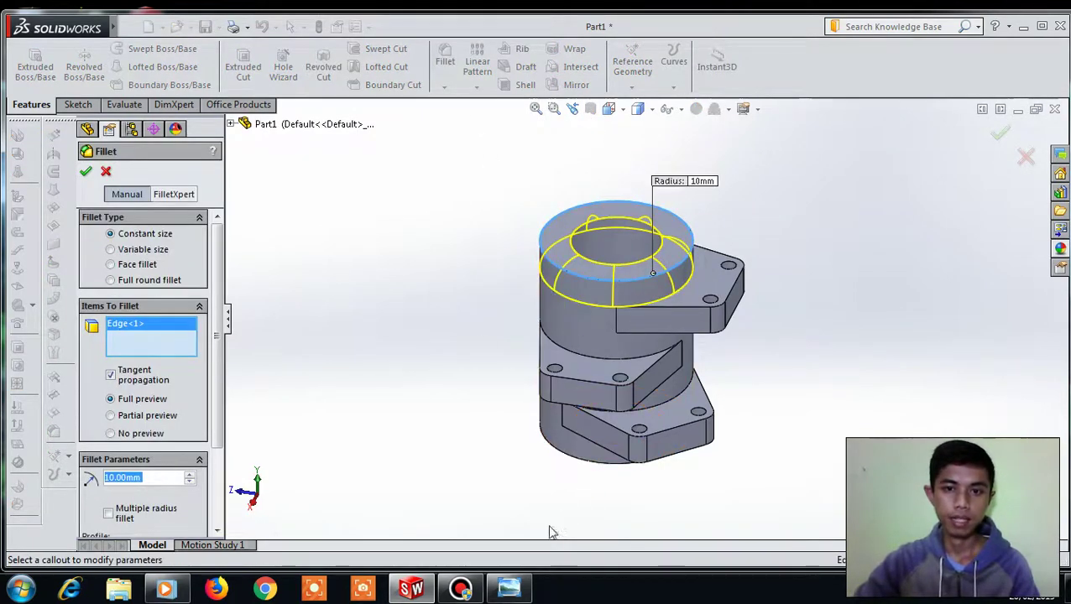
mouse_move(550, 530)
middle_down()
mouse_move(554, 454)
mouse_move(578, 453)
middle_up()
click(578, 453)
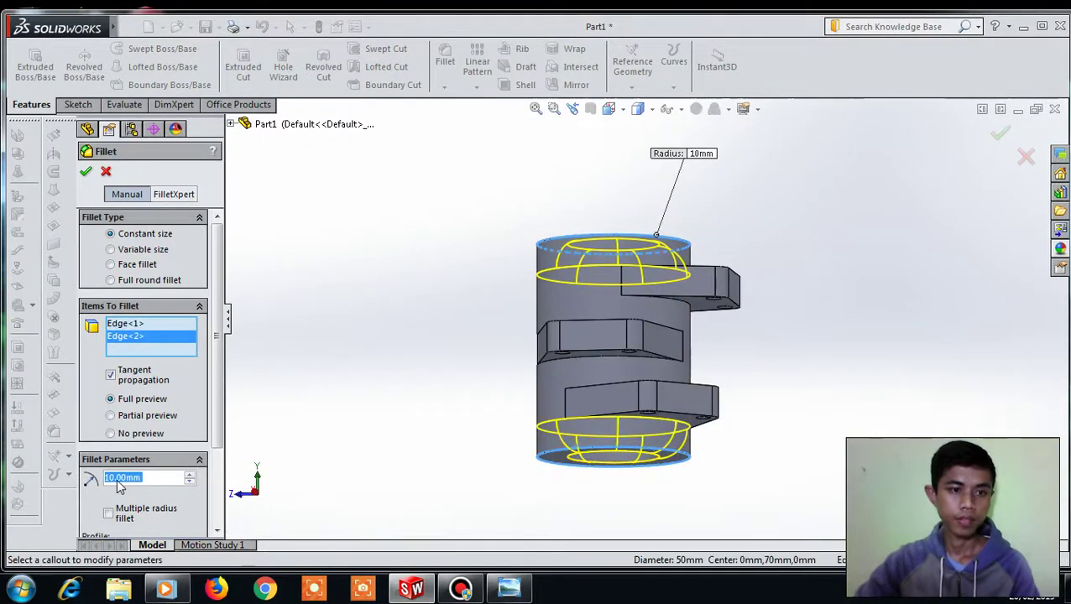
click(85, 172)
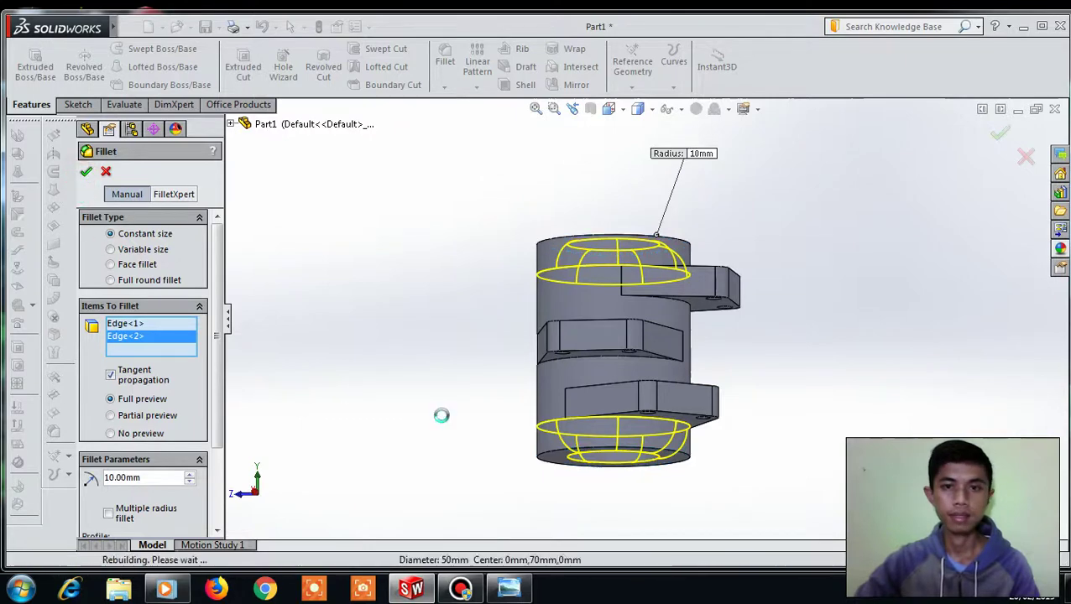
mouse_move(862, 268)
middle_down()
mouse_move(824, 333)
mouse_move(698, 432)
middle_up()
click(509, 588)
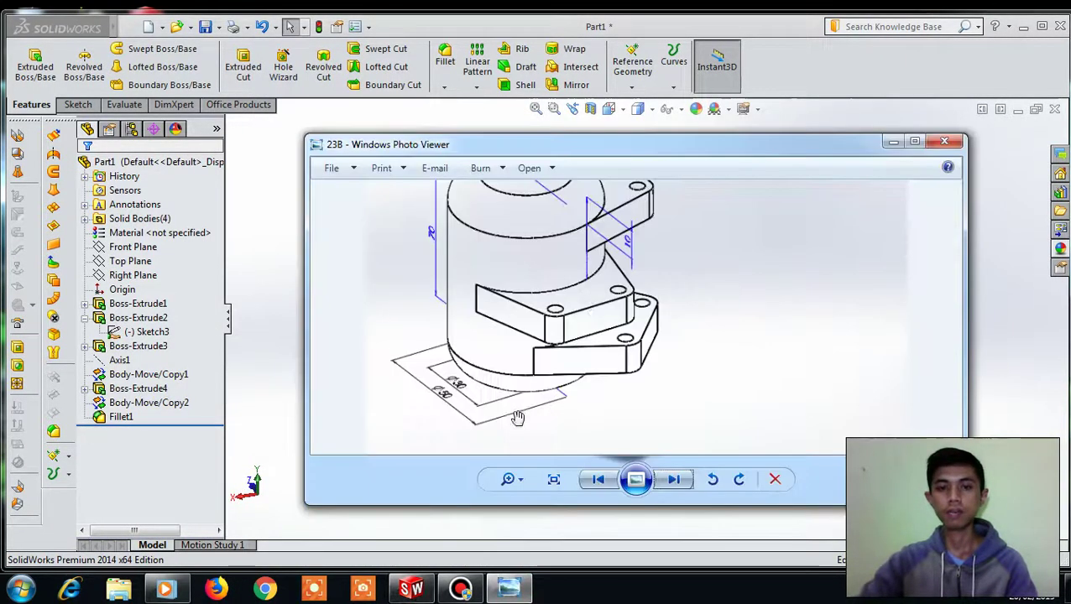
drag(703, 268, 722, 311)
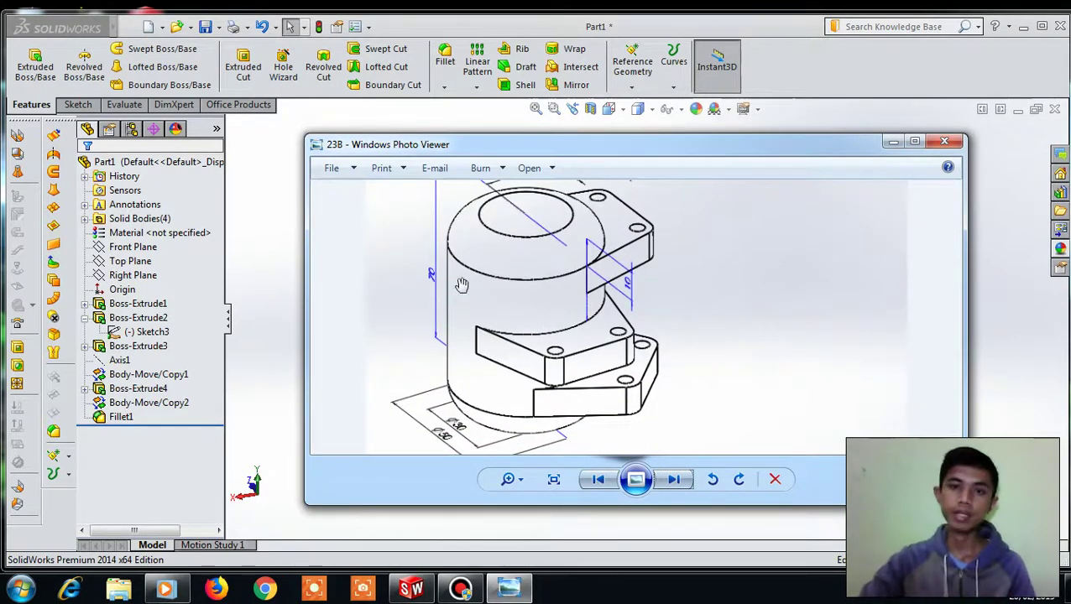
drag(452, 277, 355, 279)
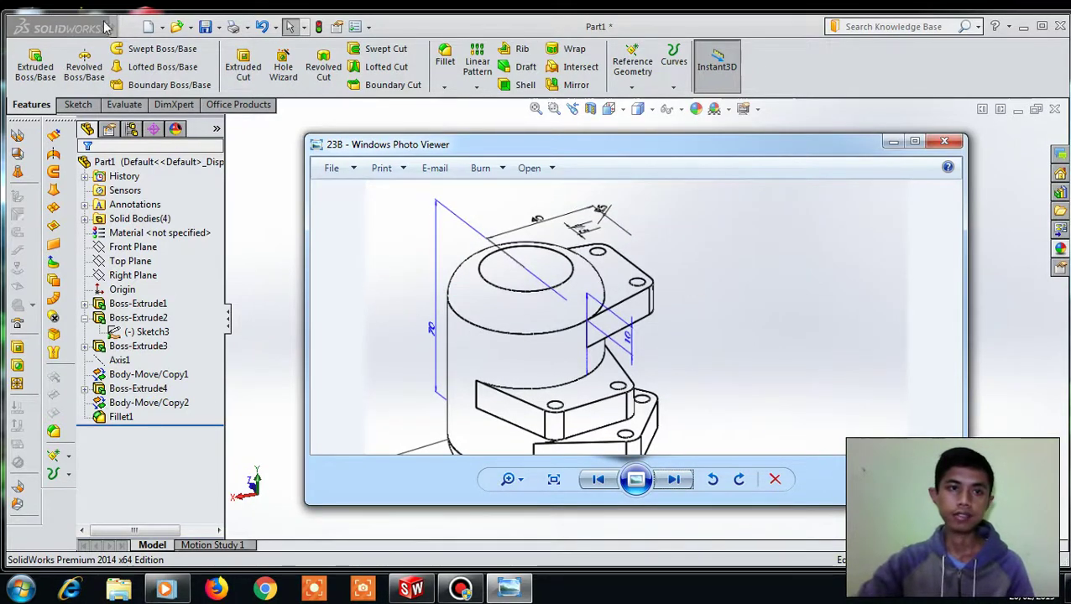
click(895, 144)
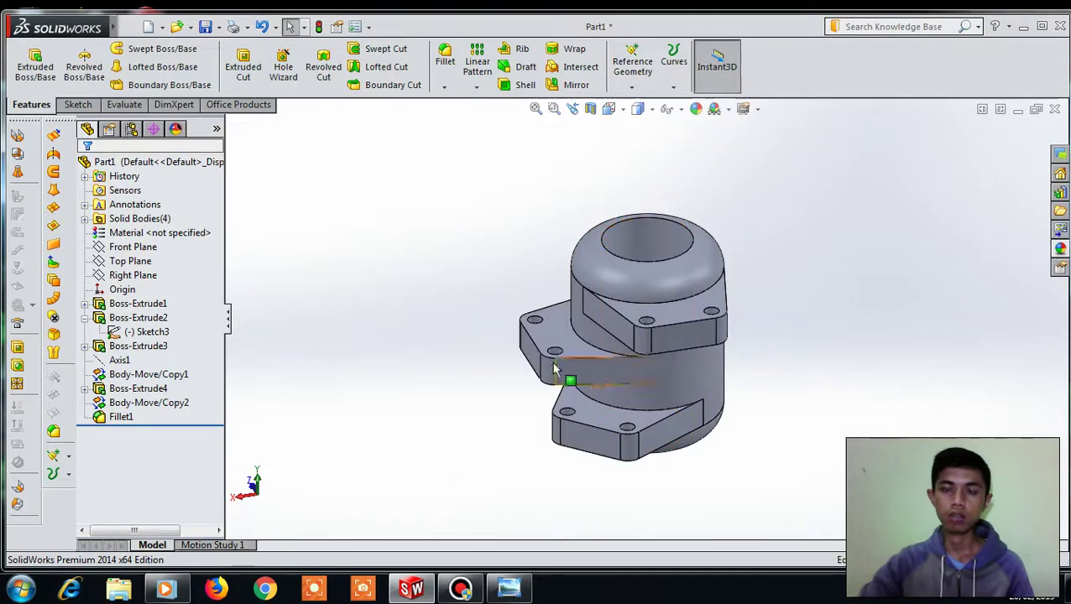
- Apply the yellow colour swatch as the appearance of the entire part
mouse_move(569, 375)
middle_down()
mouse_move(439, 333)
mouse_move(562, 304)
mouse_move(541, 318)
mouse_move(373, 322)
mouse_move(485, 319)
middle_up()
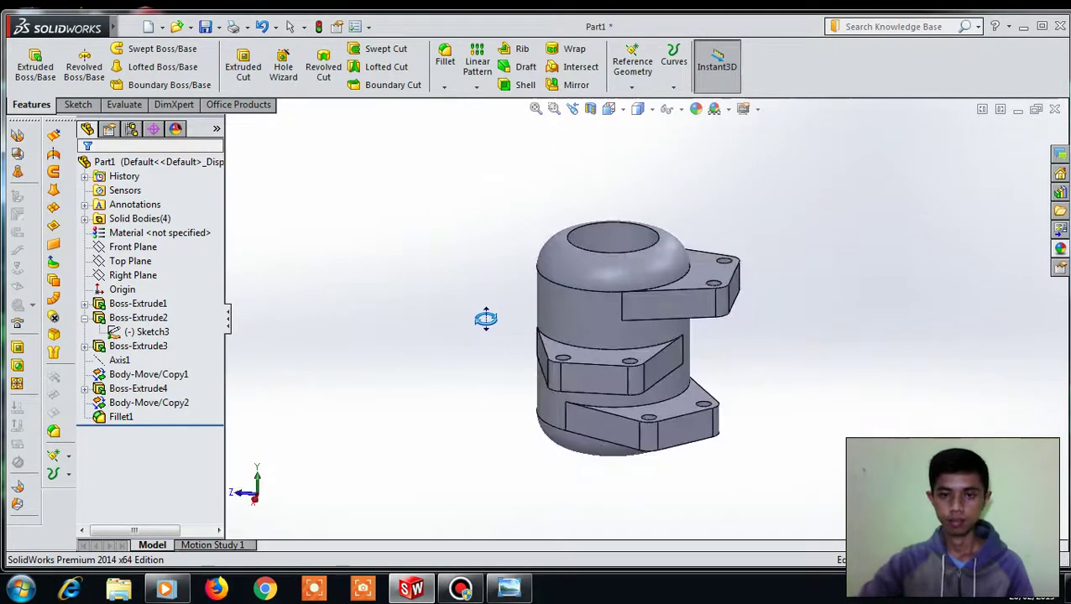
click(696, 109)
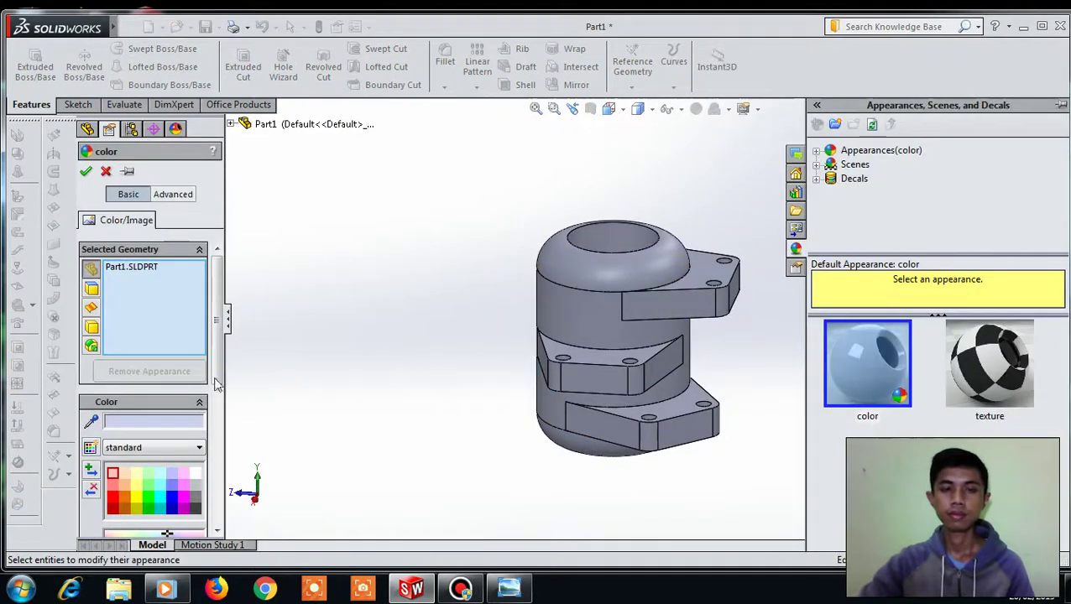
click(136, 486)
click(86, 171)
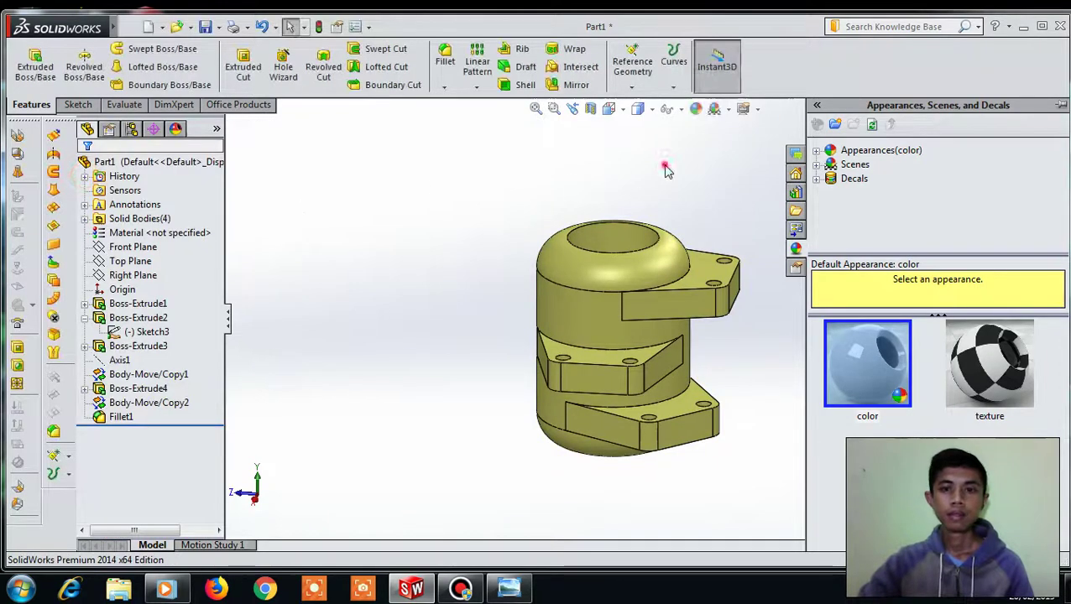
- Switch the display style to Shaded without edges and orbit to inspect the part
mouse_move(861, 271)
middle_down()
mouse_move(450, 280)
mouse_move(332, 296)
mouse_move(383, 248)
middle_up()
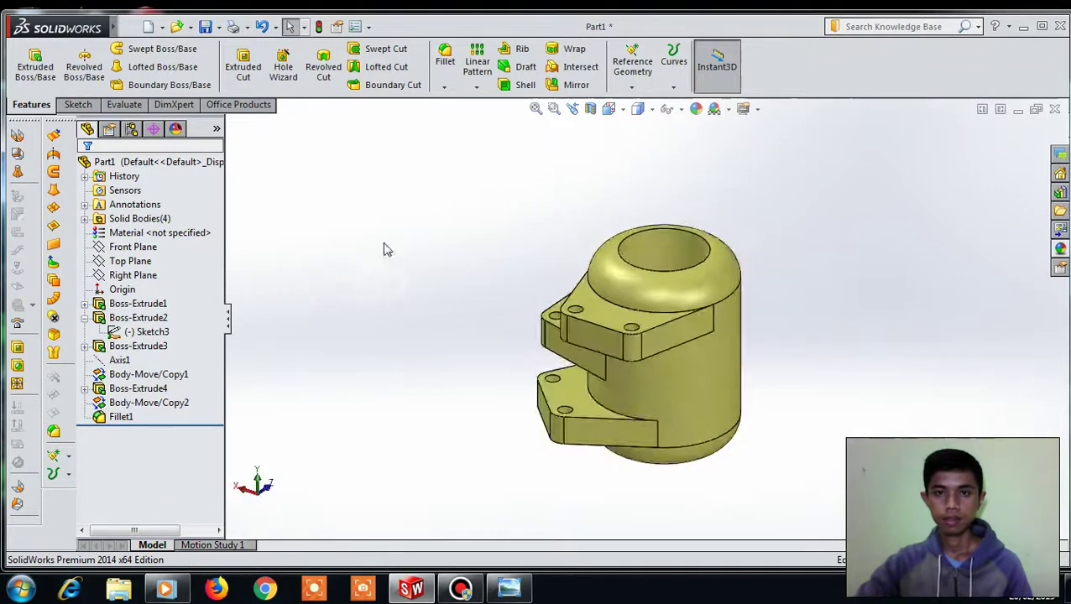
click(647, 113)
click(639, 148)
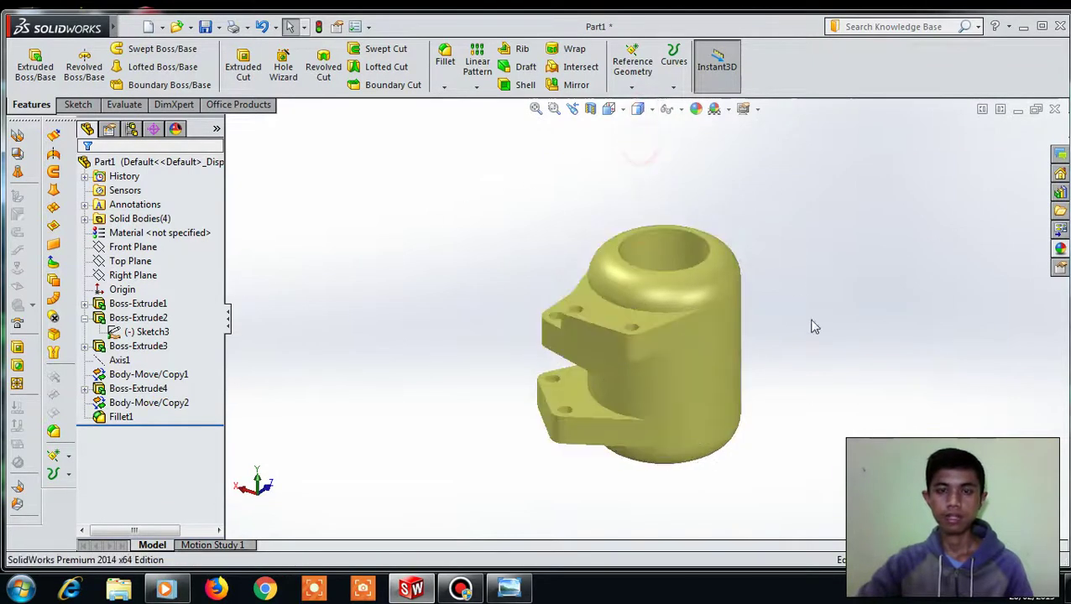
mouse_move(483, 388)
middle_down()
mouse_move(540, 397)
mouse_move(626, 386)
mouse_move(868, 338)
mouse_move(495, 292)
mouse_move(471, 306)
mouse_move(550, 349)
mouse_move(588, 350)
middle_up()
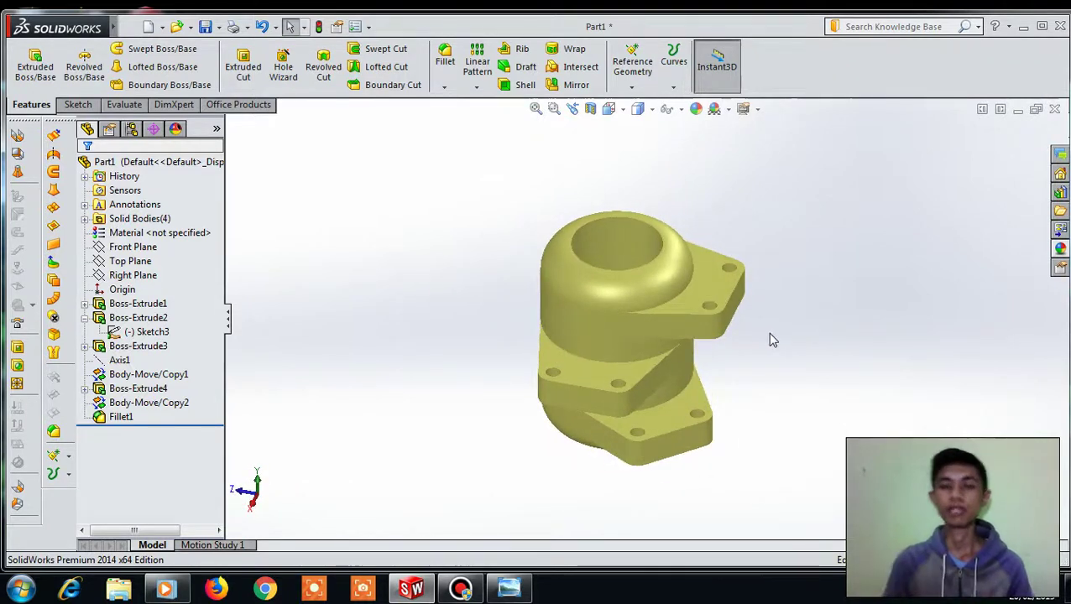